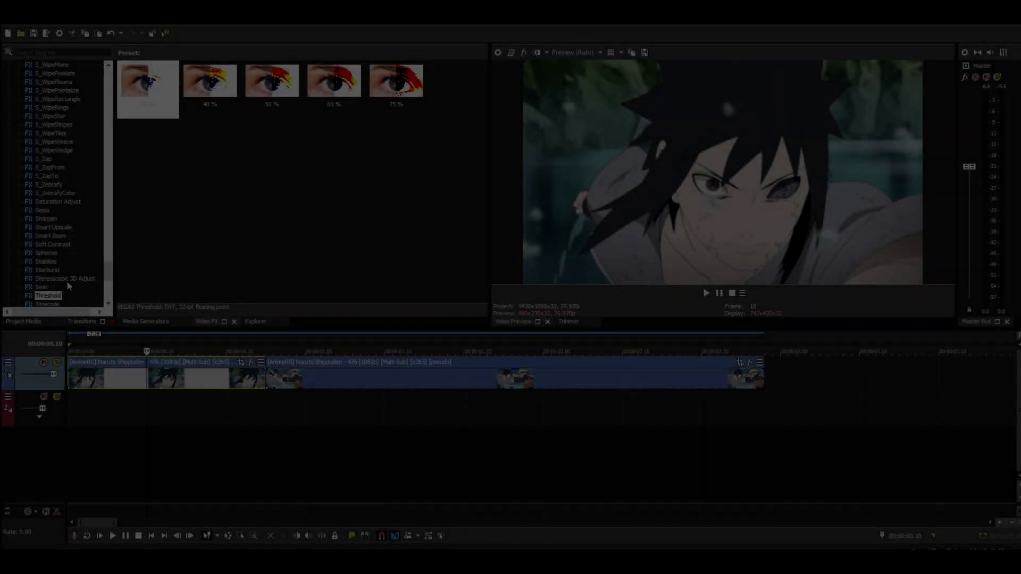
# - Show the TwixtorPRO presets in the video effects list and return the playhead to the timeline start
pyautogui.scroll(-2, 68, 286)
pyautogui.click(50, 278)
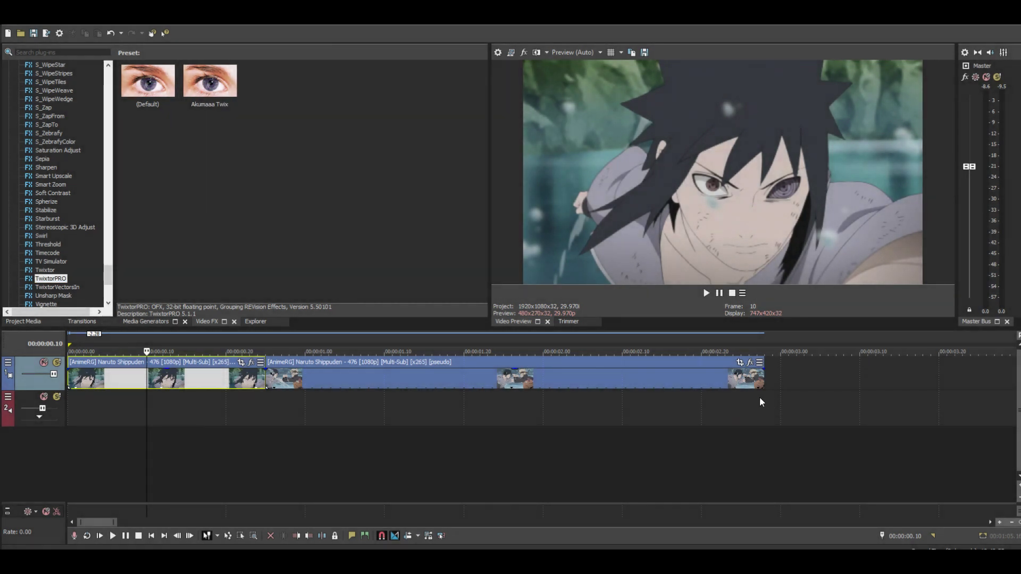
pyautogui.press('Home')
pyautogui.click(63, 407)
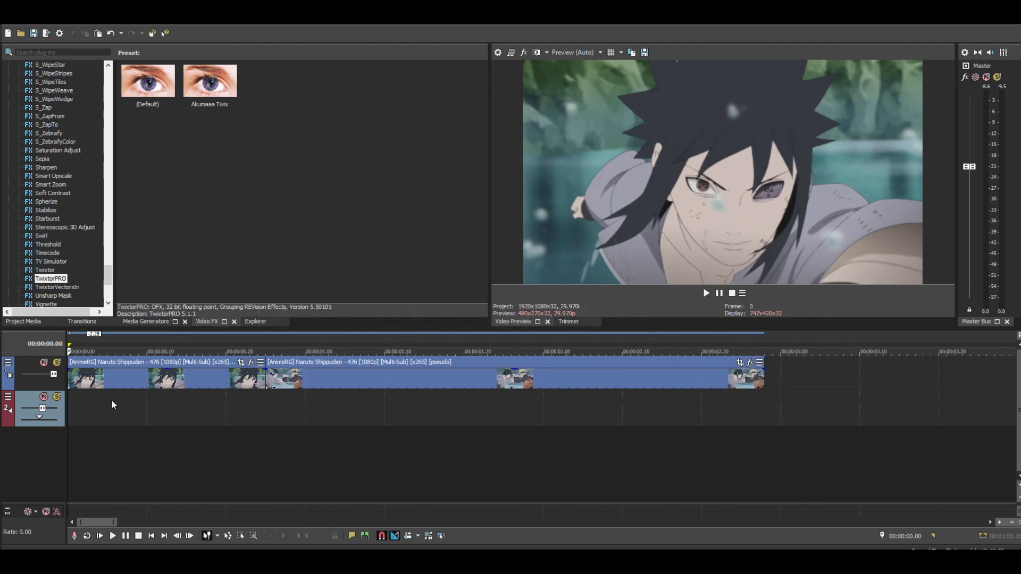
# - Examine the motion between the opening frames of the first clip, one frame at a time
pyautogui.scroll(-2, 110, 400)
pyautogui.click(71, 376)
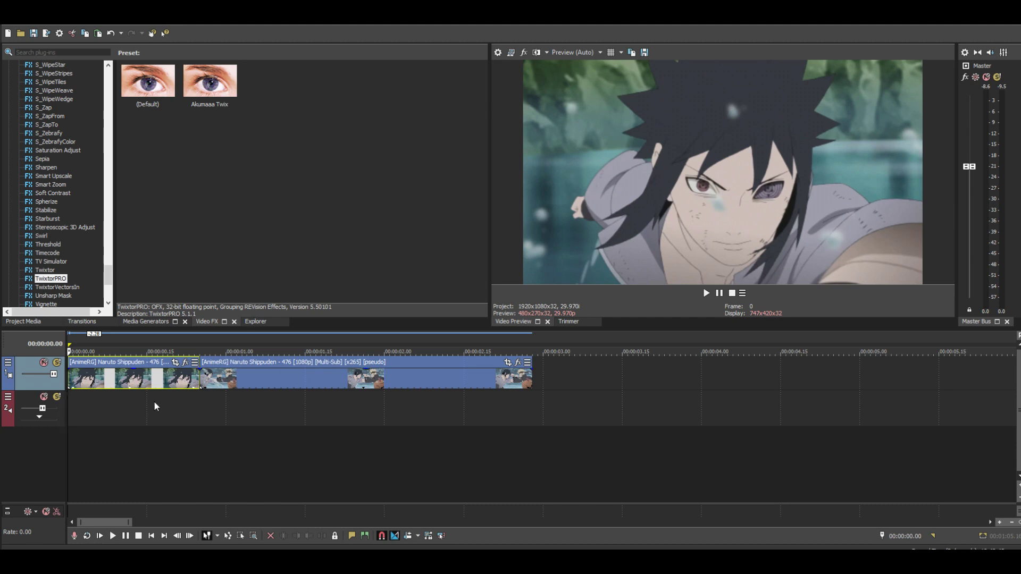
pyautogui.scroll(2, 140, 397)
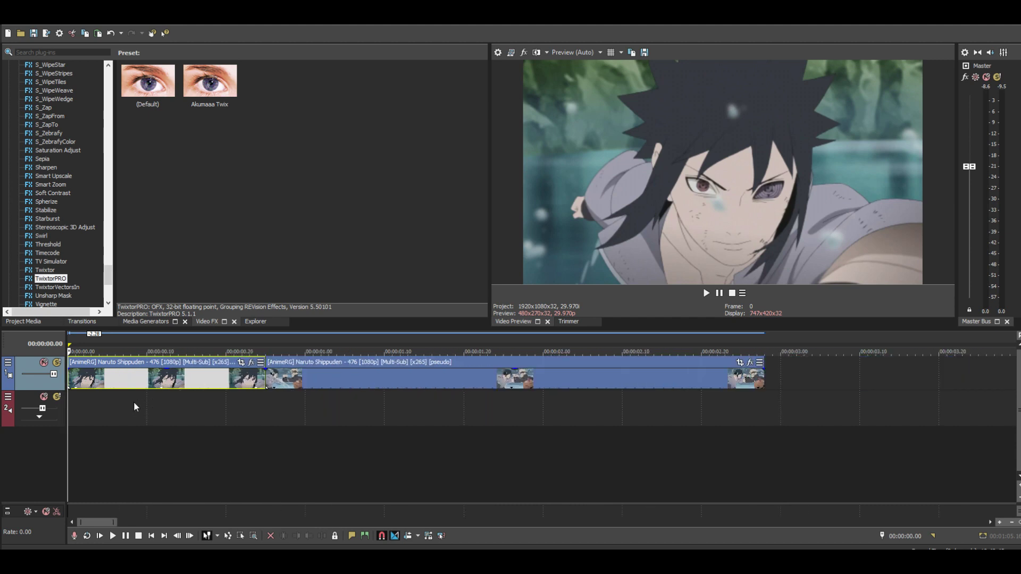
pyautogui.scroll(2, 133, 401)
pyautogui.press('Right')
pyautogui.press('Right')
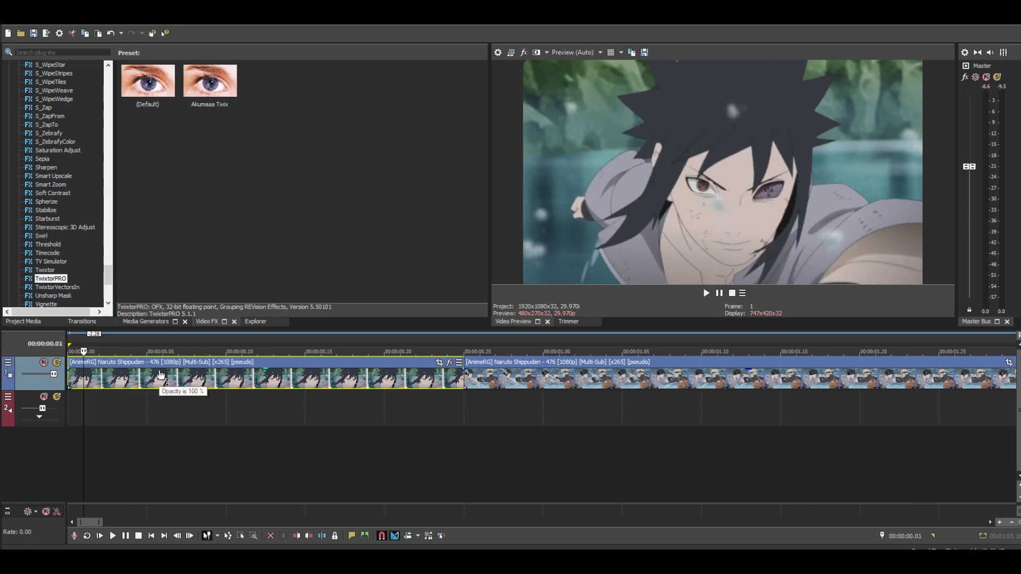
pyautogui.press('Left')
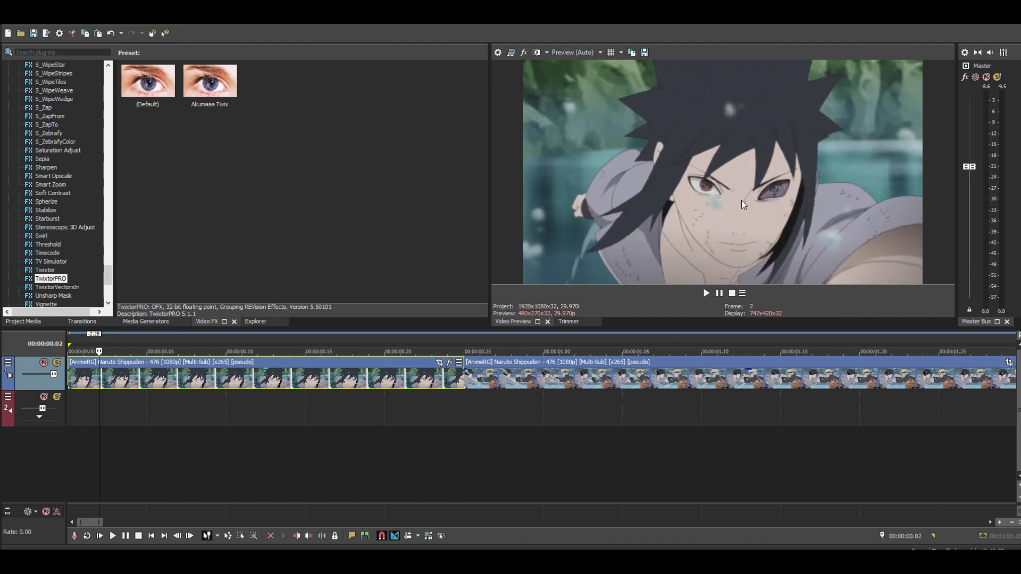
# - Compare the opening frames of the second clip back and forth to see which ones repeat
pyautogui.click(488, 398)
pyautogui.press('Right')
pyautogui.press('Right')
pyautogui.press('Right')
pyautogui.press('Right')
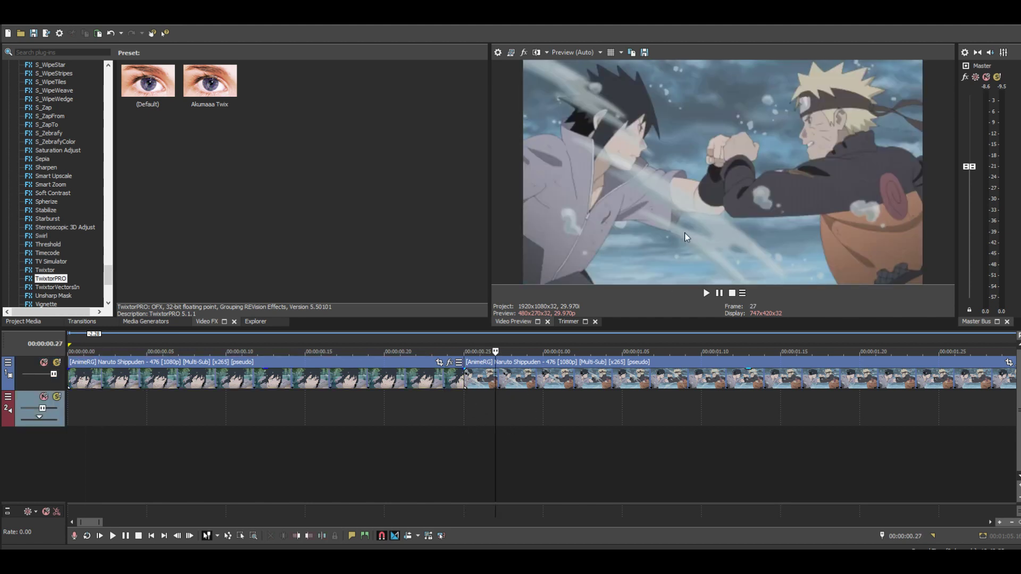
pyautogui.press('Left')
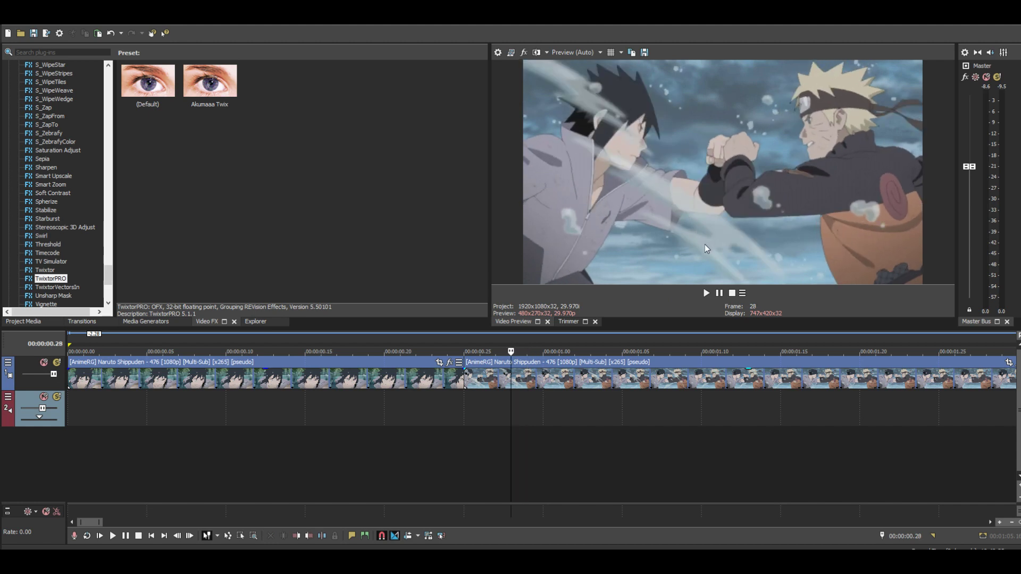
pyautogui.press('Right')
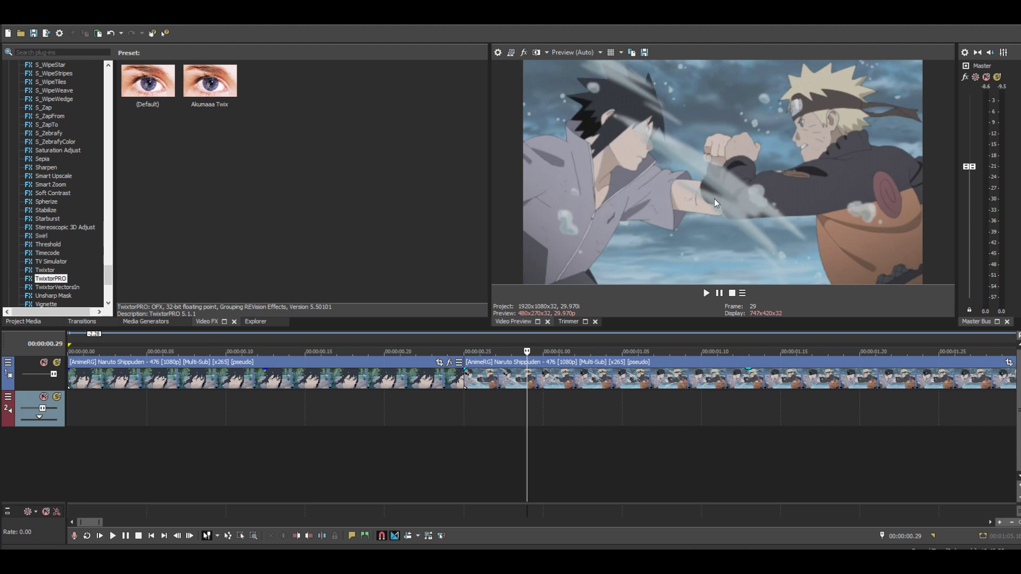
pyautogui.press('Left')
pyautogui.press('Right')
pyautogui.press('Left')
pyautogui.press('Right')
pyautogui.press('Left')
# - Step through the frames around frame 6 of the first clip to check for repeated frames
pyautogui.click(143, 401)
pyautogui.press('Right')
pyautogui.press('Right')
pyautogui.press('Right')
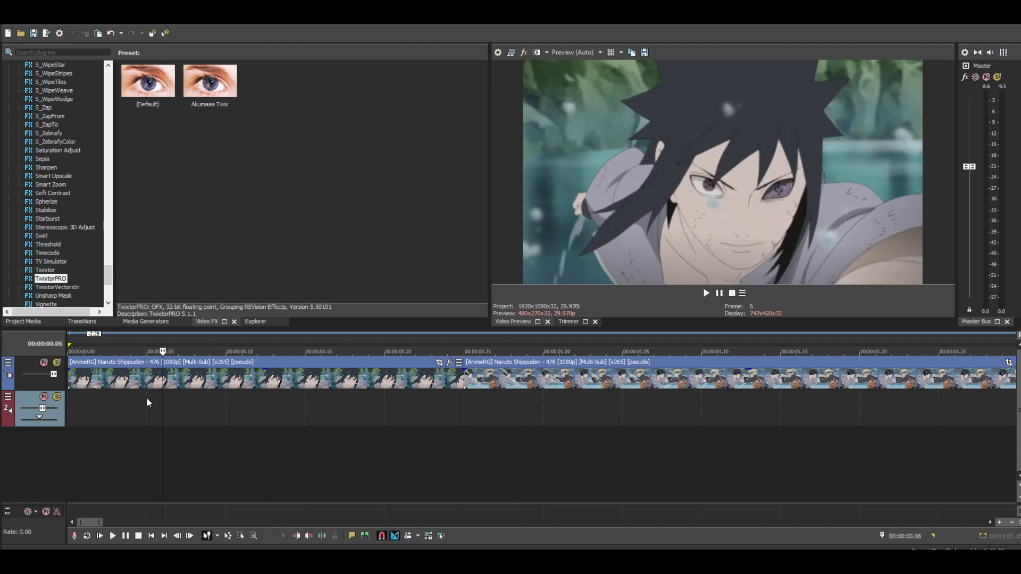
pyautogui.press('Left')
pyautogui.press('Left')
pyautogui.scroll(-1, 176, 389)
pyautogui.scroll(-3, 181, 387)
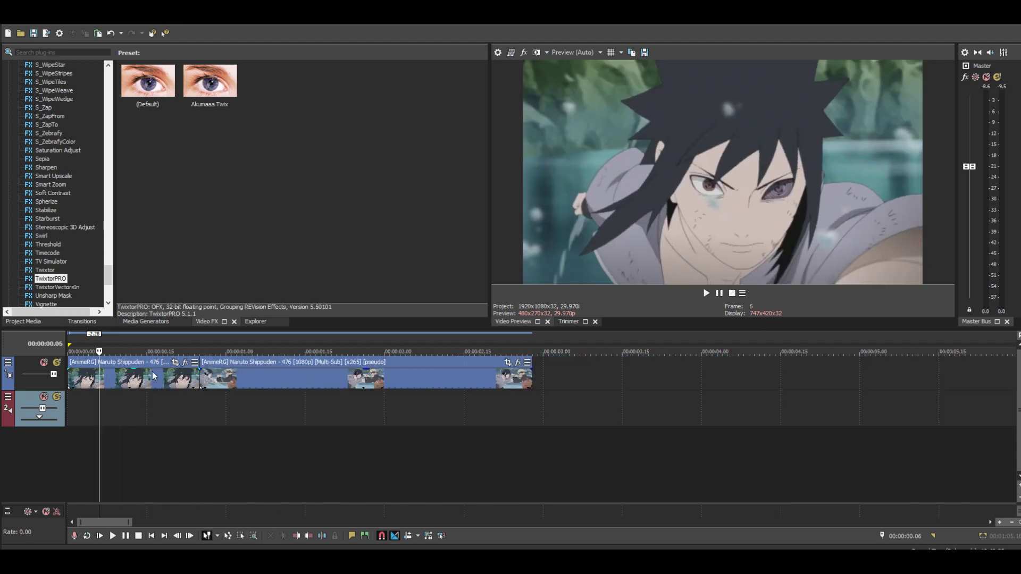
pyautogui.scroll(1, 99, 378)
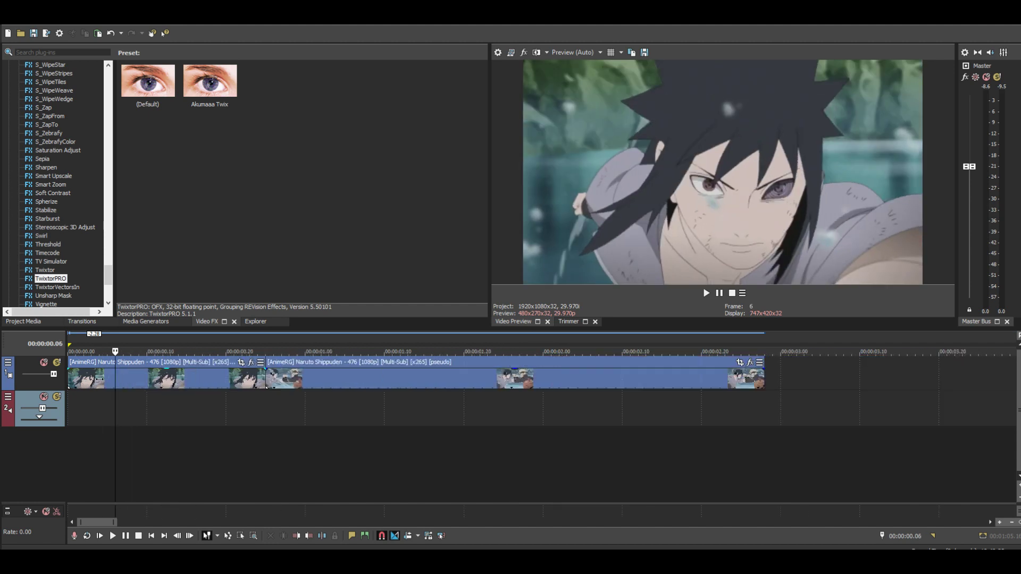
# - Move the second clip further along the timeline and extend the end of the first clip by 10 frames
pyautogui.click(139, 375)
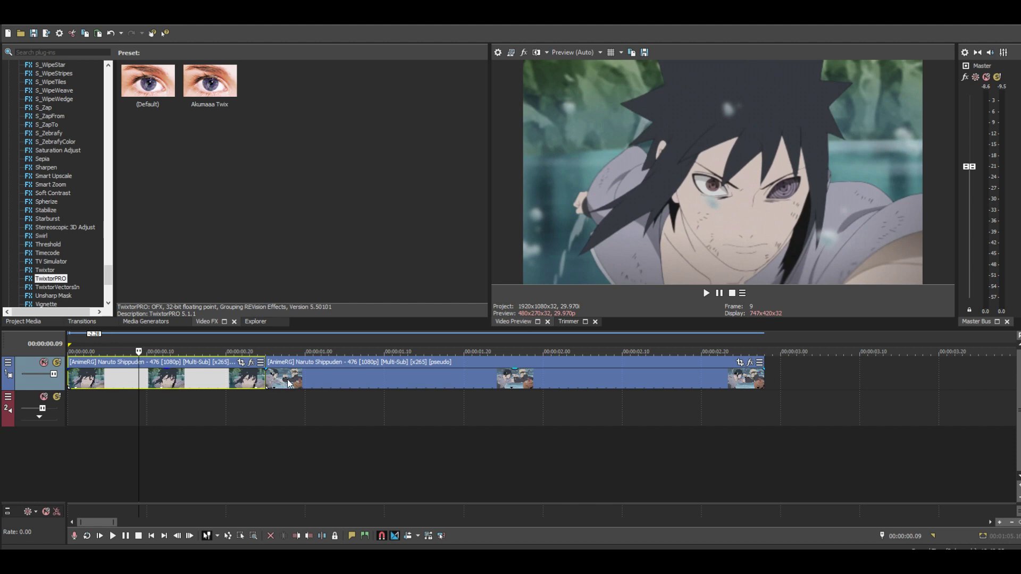
pyautogui.moveTo(288, 380); pyautogui.dragTo(422, 380)
pyautogui.click(163, 384)
pyautogui.moveTo(265, 375); pyautogui.dragTo(345, 372)
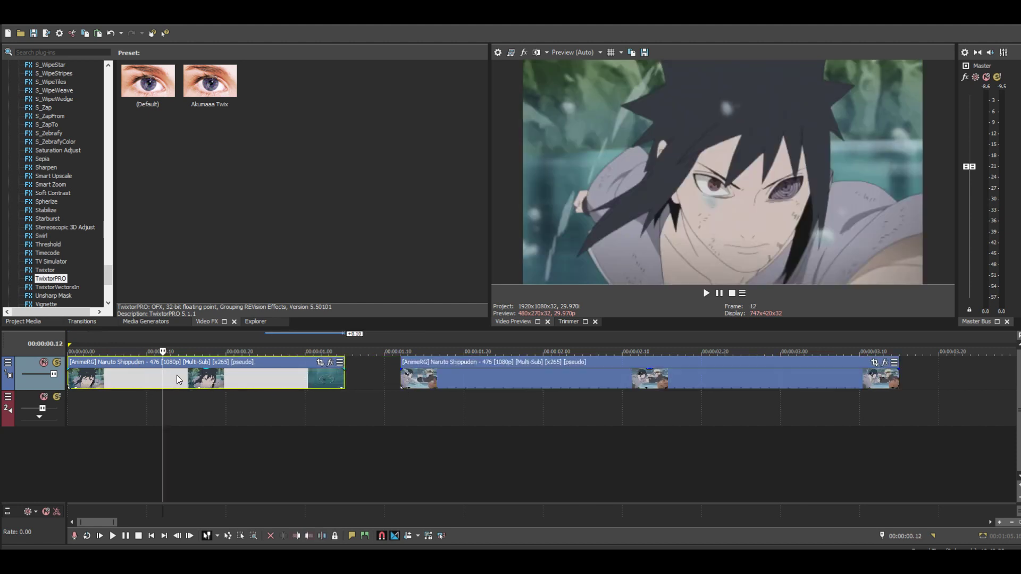
# - Disable resample on the first clip and set its playback rate to 4
pyautogui.rightClick(177, 375)
pyautogui.click(228, 547)
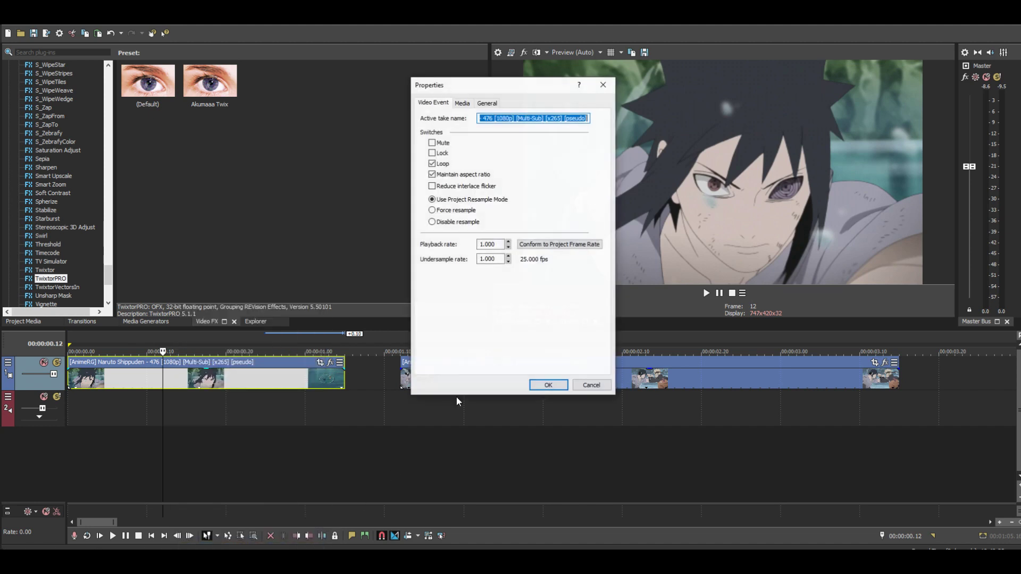
pyautogui.click(431, 222)
pyautogui.moveTo(499, 244); pyautogui.dragTo(452, 247)
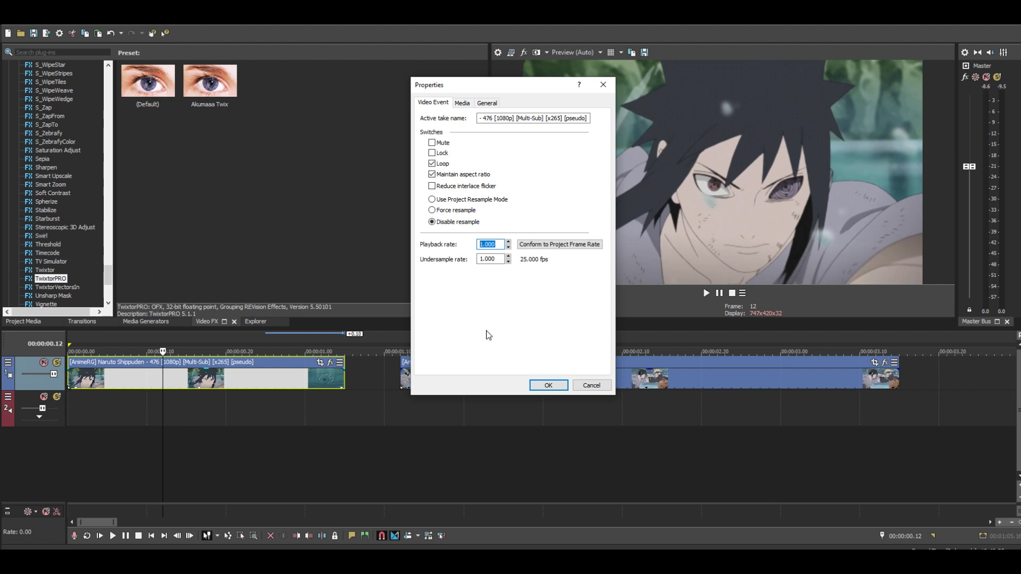
pyautogui.write('4')
pyautogui.click(546, 385)
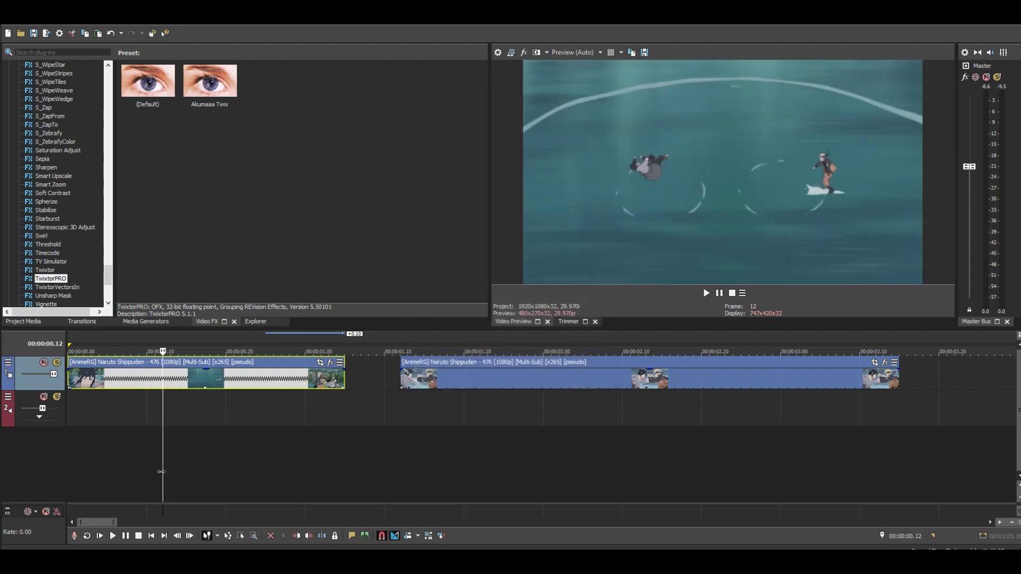
# - Play the beginning of the sped-up first clip to check its motion
pyautogui.click(75, 398)
pyautogui.press('space')
pyautogui.press('space')
pyautogui.click(105, 379)
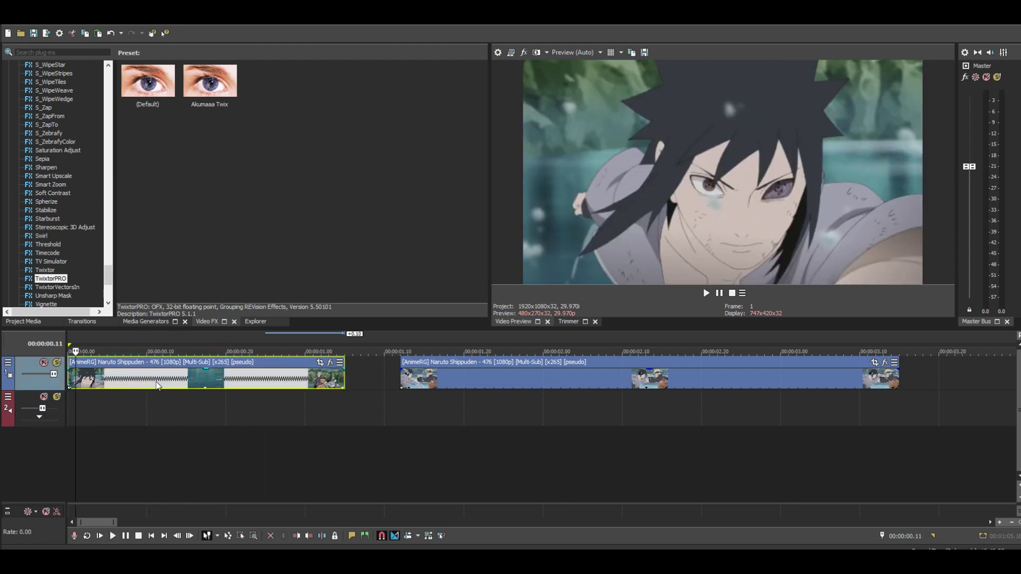
pyautogui.press('space')
pyautogui.press('space')
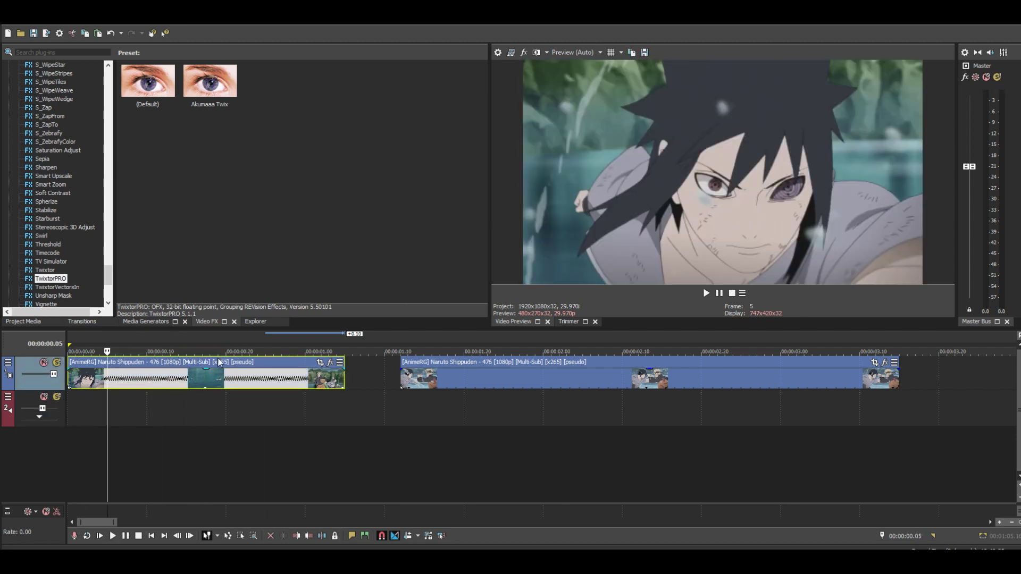
# - Apply the TwixtorPRO preset Akumaaa Twix to the first clip and reposition its effect settings window
pyautogui.moveTo(200, 118); pyautogui.dragTo(210, 129)
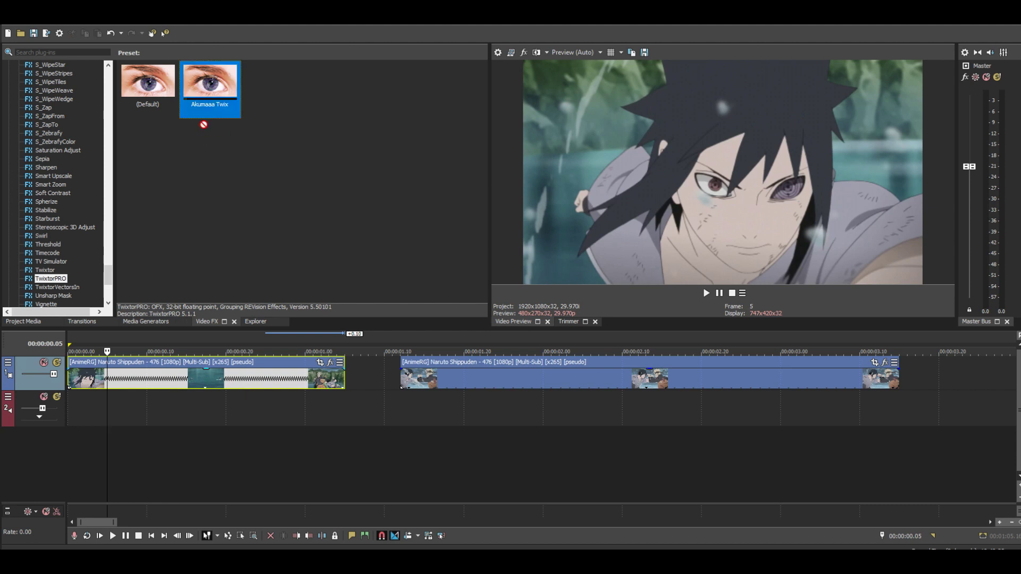
pyautogui.moveTo(202, 322); pyautogui.dragTo(197, 376)
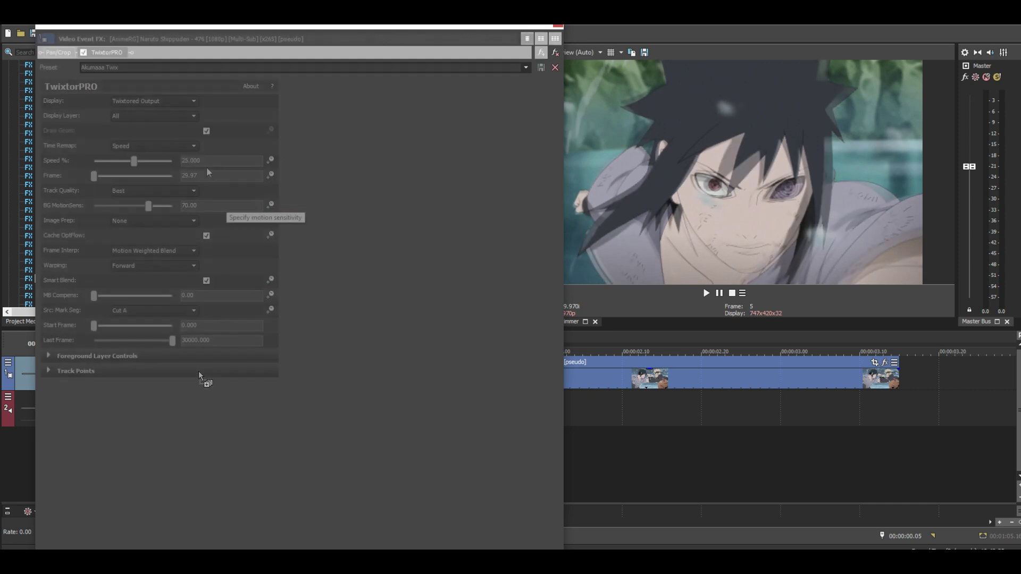
pyautogui.click(238, 161)
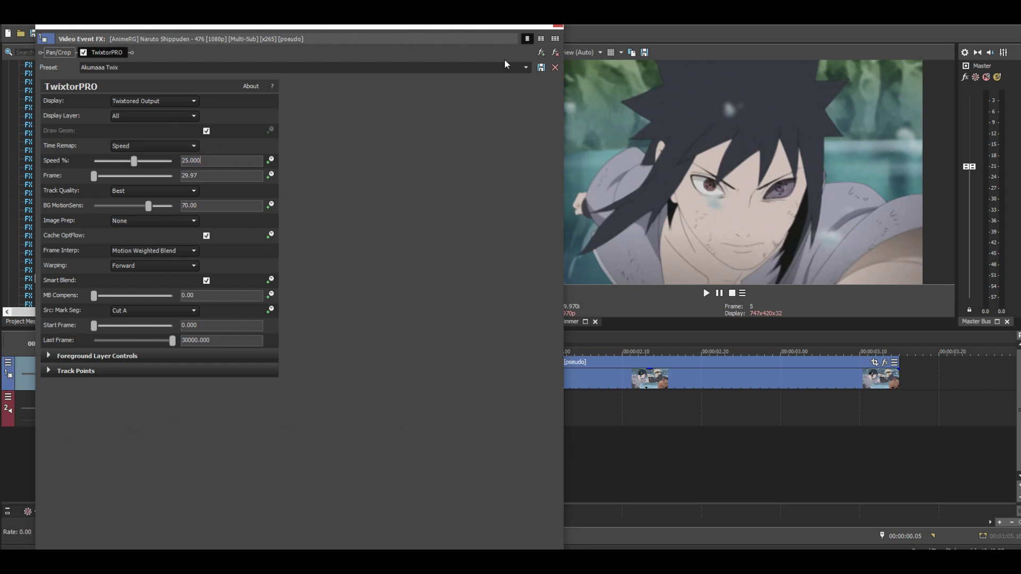
pyautogui.moveTo(188, 27)
pyautogui.mouseDown()
pyautogui.moveTo(478, 28)
pyautogui.moveTo(244, 32)
pyautogui.moveTo(434, 37)
pyautogui.moveTo(173, 25)
pyautogui.mouseUp()
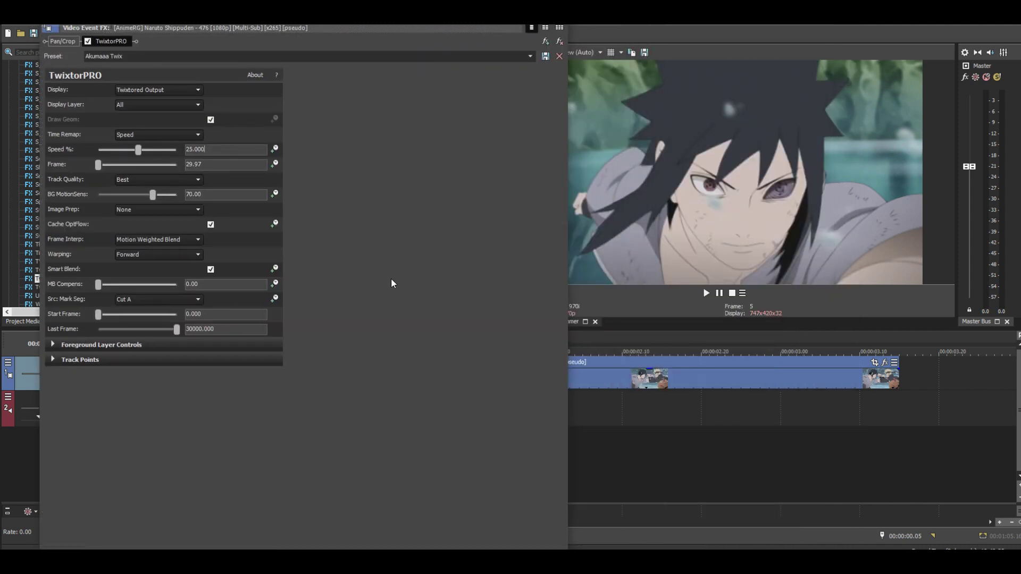
# - Enable keyframe animation for the Speed % parameter of TwixtorPRO
pyautogui.moveTo(216, 148); pyautogui.dragTo(173, 153)
pyautogui.click(249, 151)
pyautogui.click(274, 149)
pyautogui.click(223, 148)
pyautogui.click(243, 151)
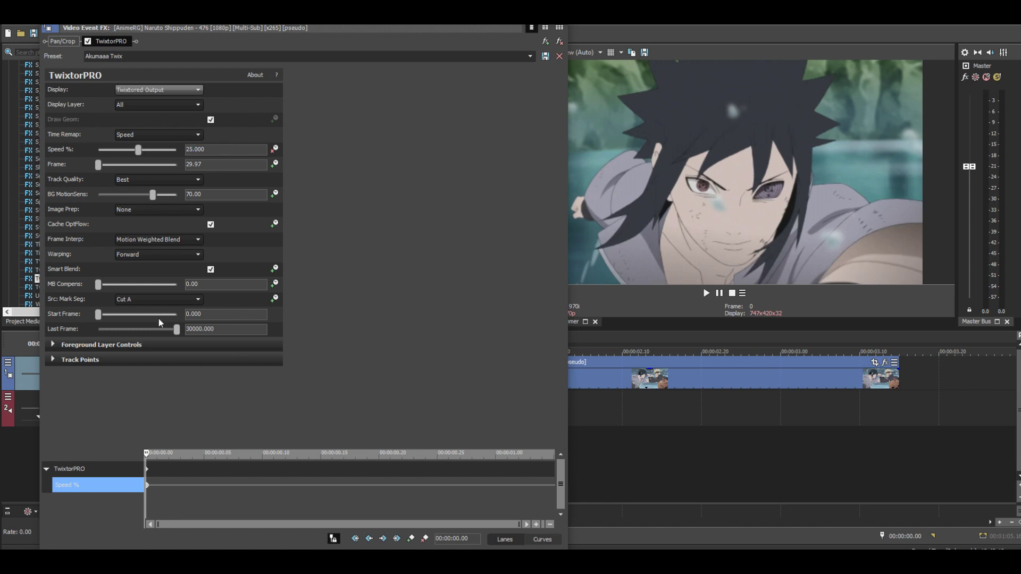
# - Save the current TwixtorPRO settings as a preset named Akumaaa Twixtor
pyautogui.click(169, 57)
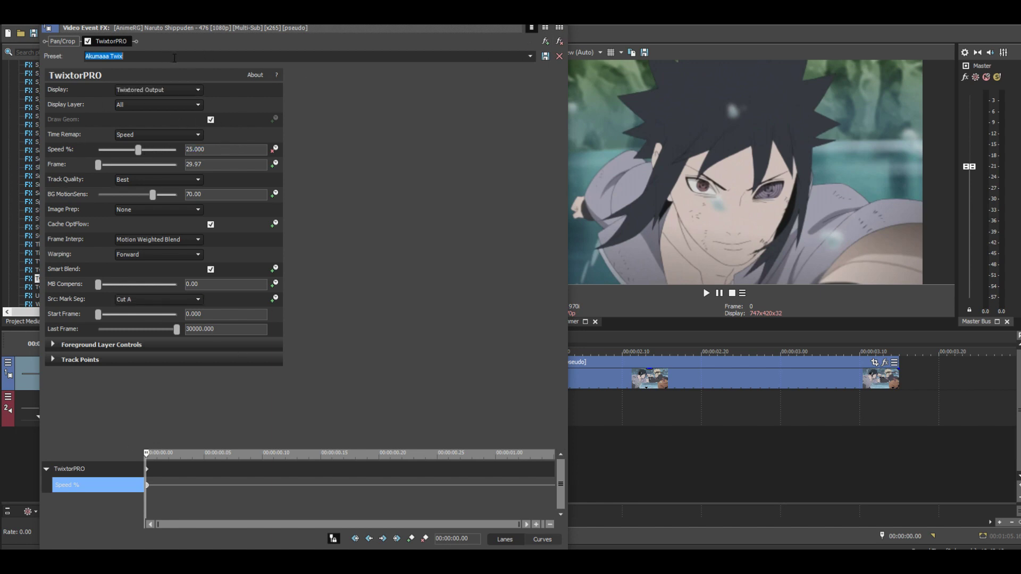
pyautogui.write('Ak')
pyautogui.click(147, 56)
pyautogui.press('End')
pyautogui.press('BackSpace')
pyautogui.click(544, 55)
# - Check the list of TwixtorPRO presets behind the effect window, moving the window aside and back
pyautogui.moveTo(452, 24); pyautogui.dragTo(592, 221)
pyautogui.click(56, 288)
pyautogui.click(56, 279)
pyautogui.moveTo(395, 216); pyautogui.dragTo(207, 38)
pyautogui.doubleClick(207, 39)
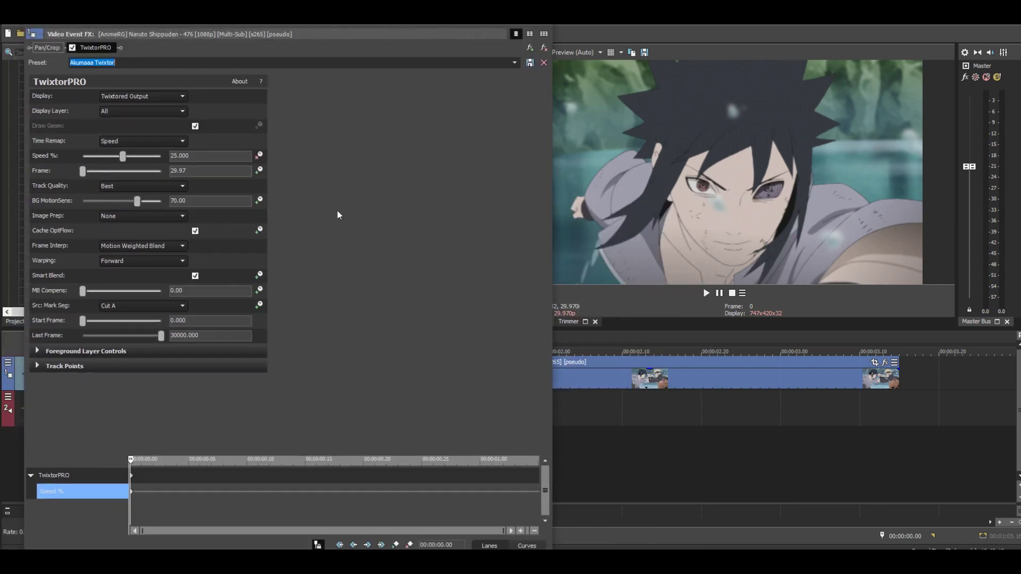
# - Set the TwixtorPRO Speed % to 25 for the first clip
pyautogui.click(215, 155)
pyautogui.write('25')
pyautogui.press('Return')
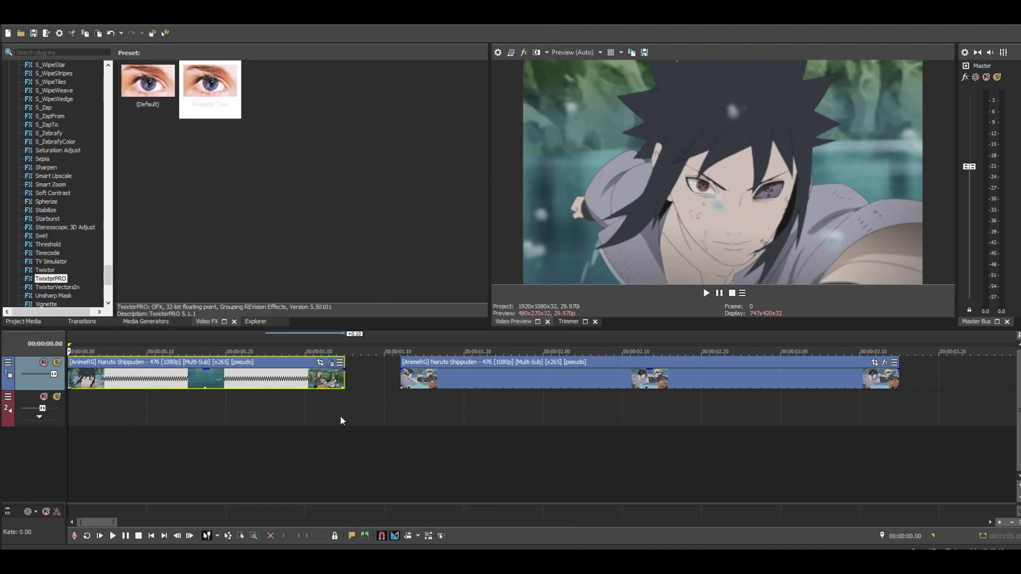
# - Select the first clip's time range and build a RAM preview of the Twixtor result
pyautogui.moveTo(341, 418); pyautogui.dragTo(21, 420)
pyautogui.hotkey('shift', 'b')
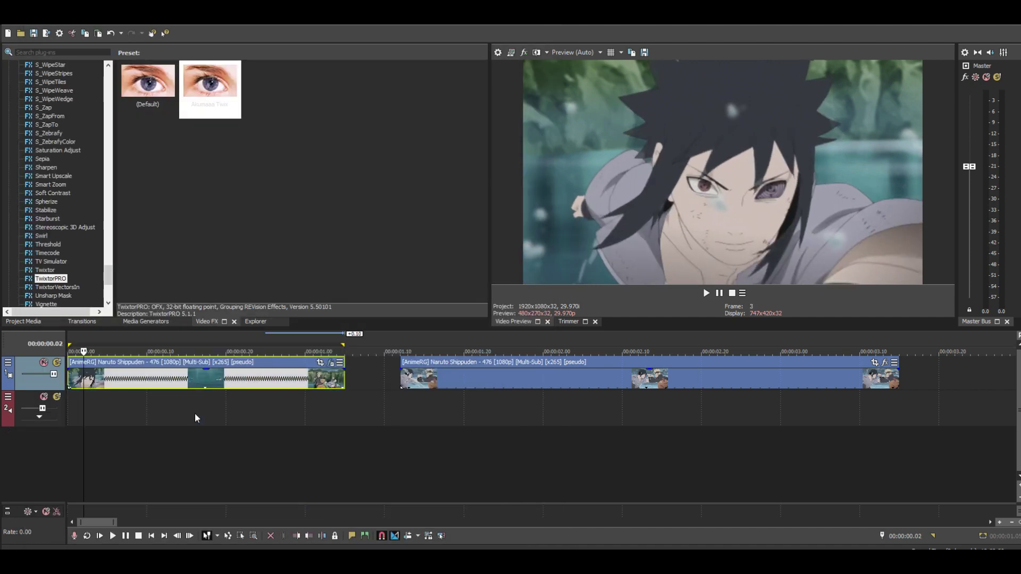
pyautogui.scroll(1, 195, 413)
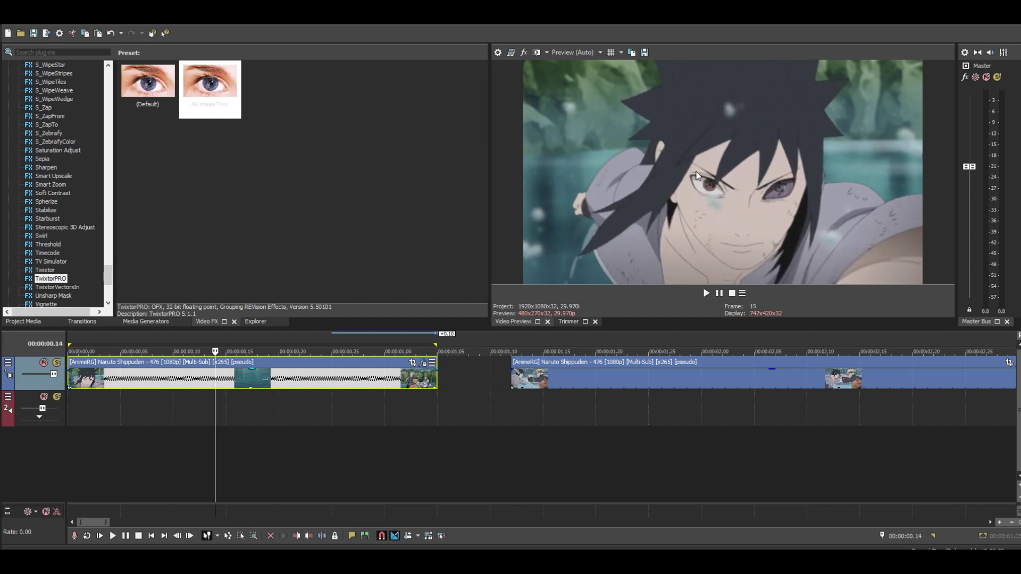
pyautogui.doubleClick(296, 428)
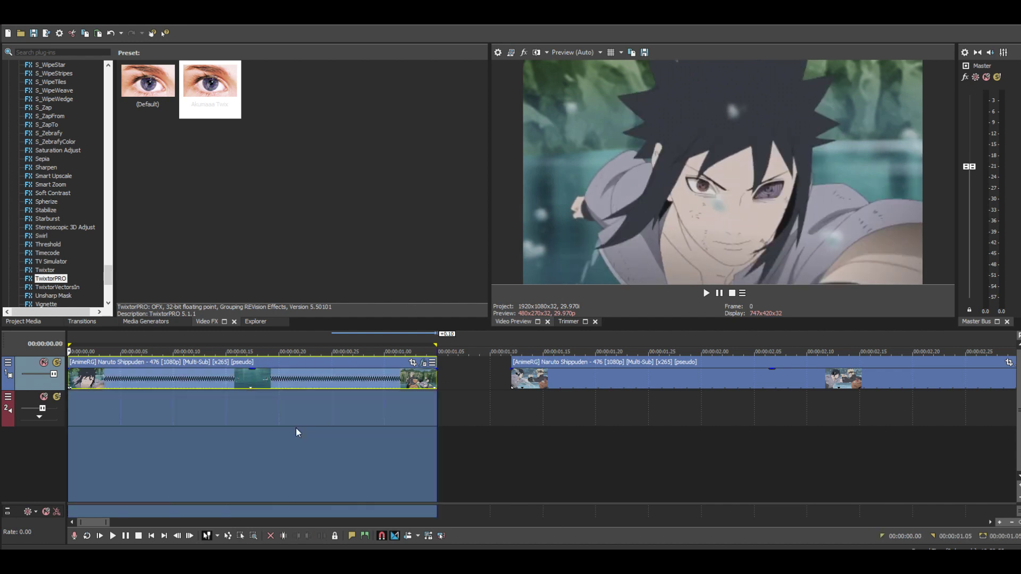
pyautogui.scroll(-1, 287, 430)
# - Move the second clip later on the timeline so it starts at about 00:00:02.02
pyautogui.click(591, 371)
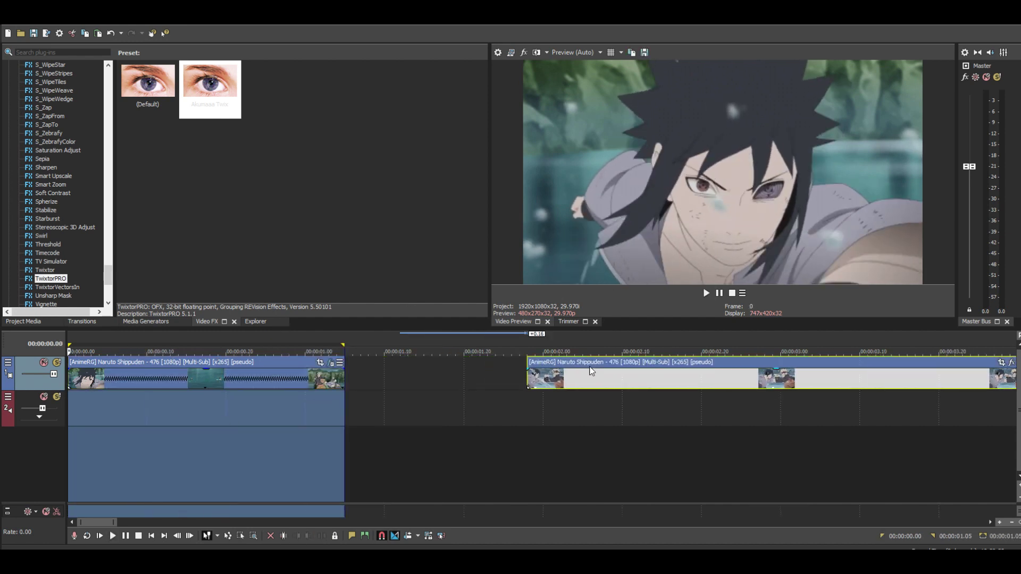
pyautogui.moveTo(592, 371); pyautogui.dragTo(623, 371)
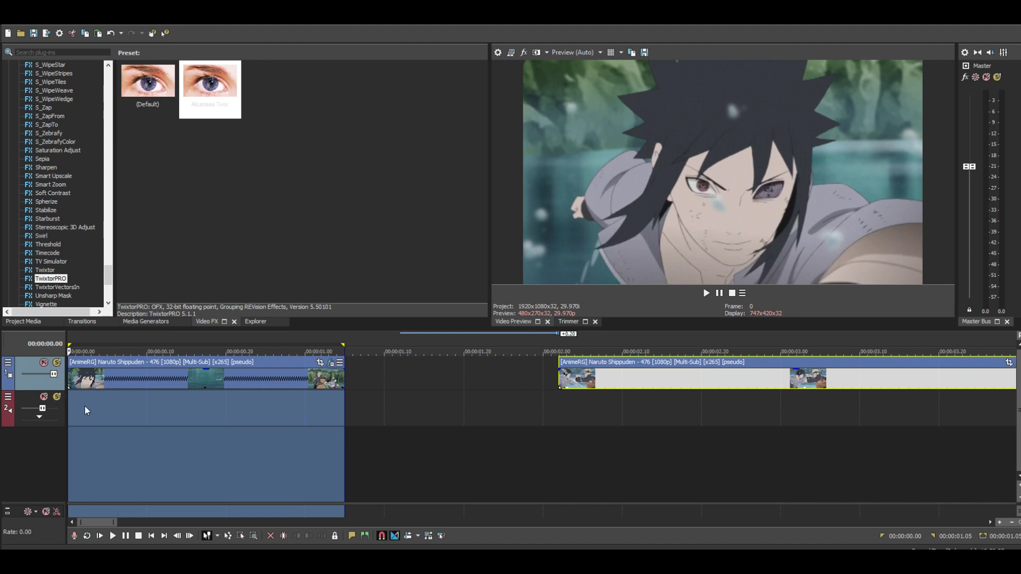
pyautogui.click(218, 406)
pyautogui.scroll(-1, 309, 393)
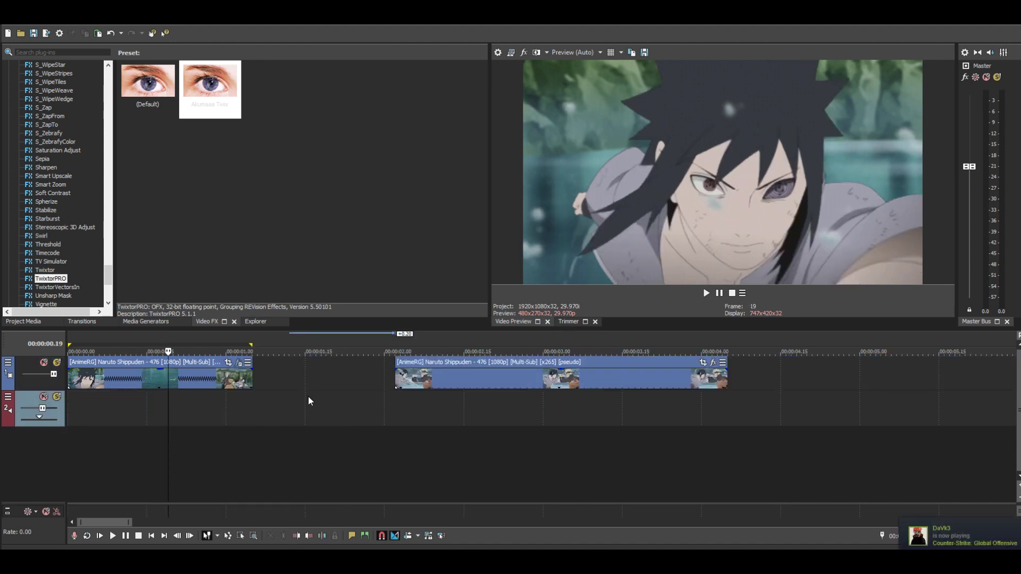
# - Select the second clip and step through its frames to check for repeated ones
pyautogui.click(396, 375)
pyautogui.click(468, 378)
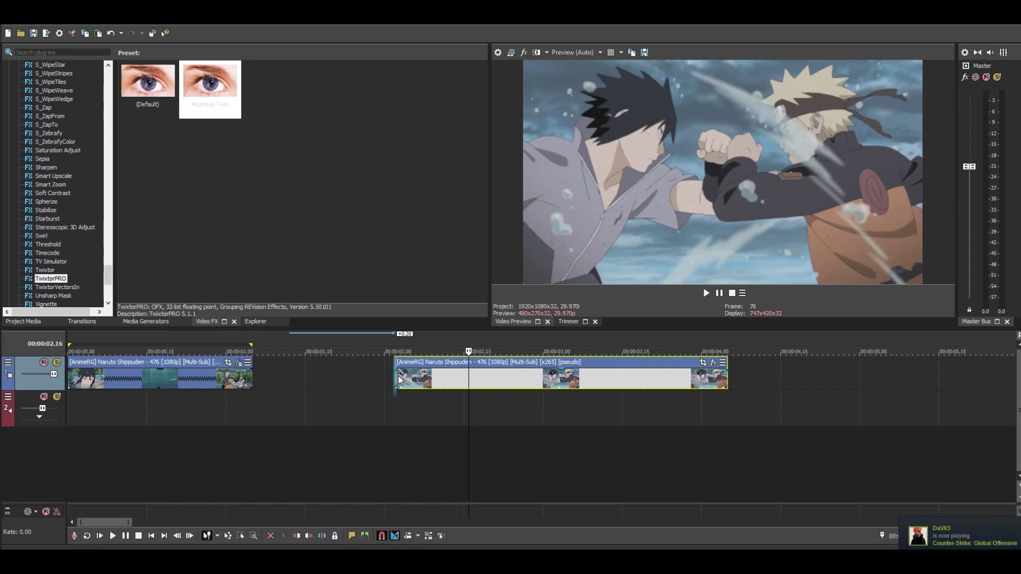
pyautogui.click(399, 380)
pyautogui.press('Right')
pyautogui.press('Right')
pyautogui.press('Right')
pyautogui.press('Right')
pyautogui.press('Left')
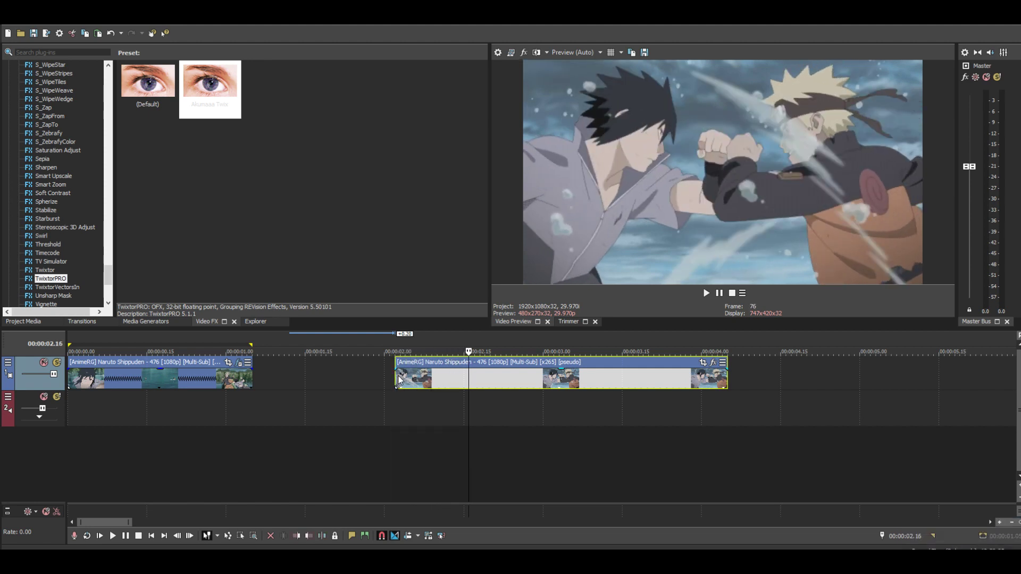
# - Disable resampling on the second clip and set its playback rate to 4
pyautogui.rightClick(461, 375)
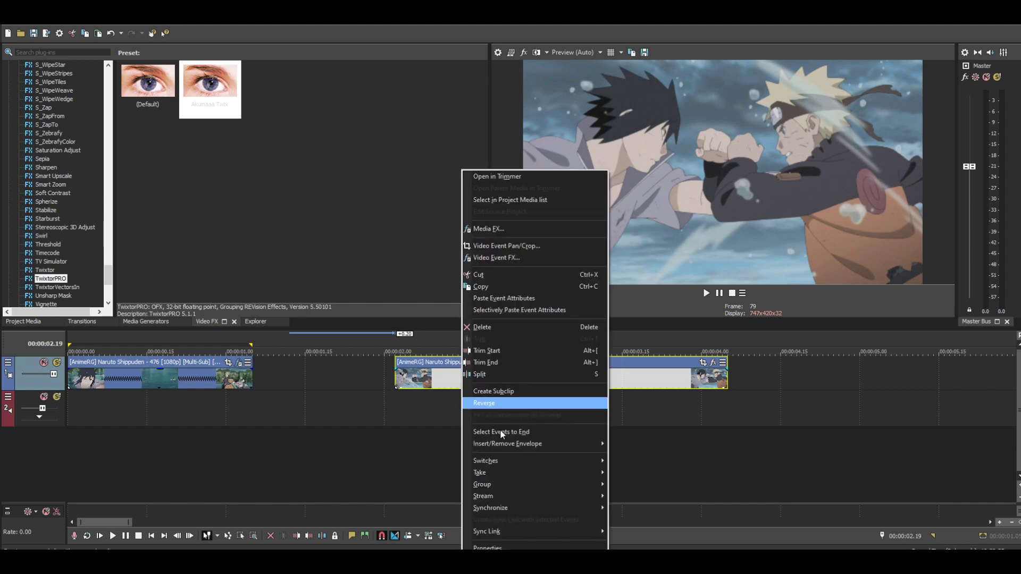
pyautogui.click(495, 547)
pyautogui.click(431, 222)
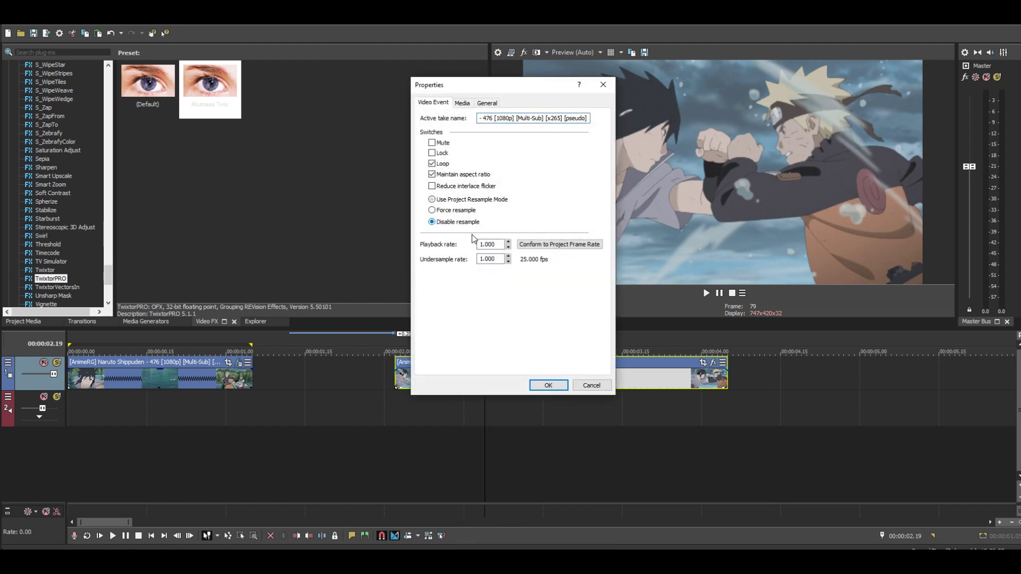
pyautogui.moveTo(497, 245); pyautogui.dragTo(421, 237)
pyautogui.write('4')
pyautogui.press('Return')
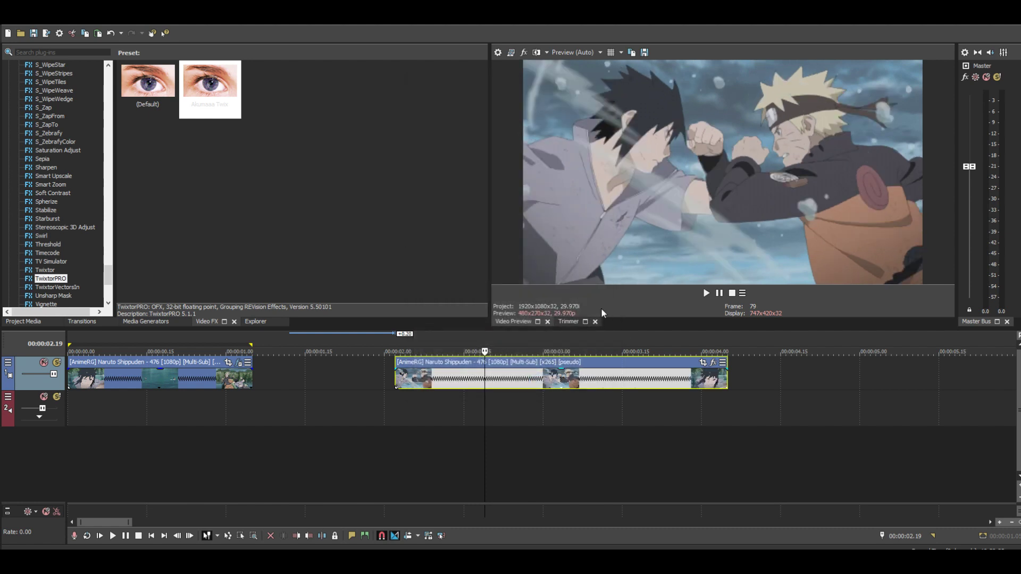
# - Apply the saved TwixtorPRO preset Akumaaa Twix to the second clip and set its Speed % to 15
pyautogui.click(448, 378)
pyautogui.moveTo(209, 88); pyautogui.dragTo(521, 379)
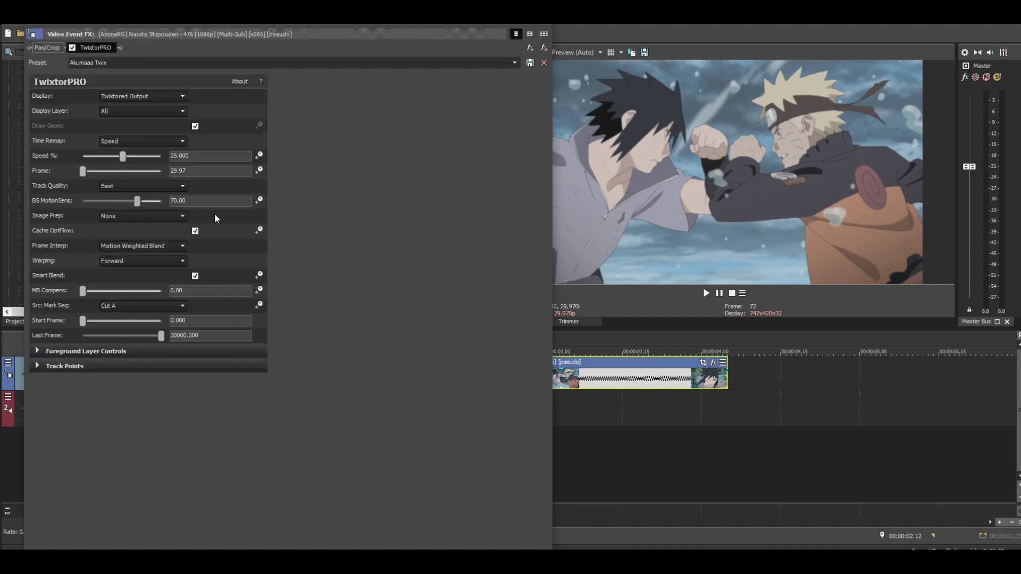
pyautogui.write('15')
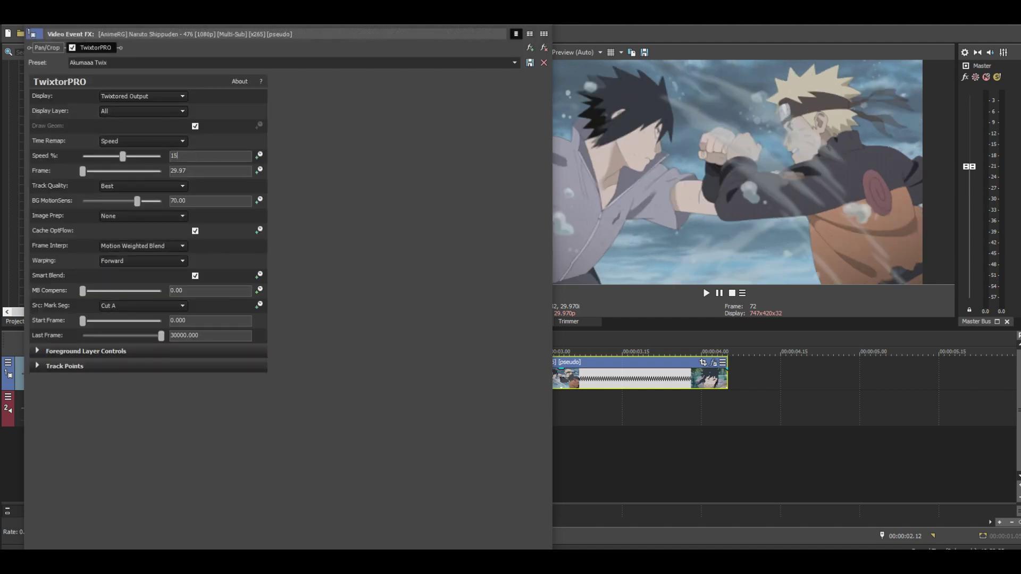
pyautogui.press('Return')
pyautogui.click(545, 25)
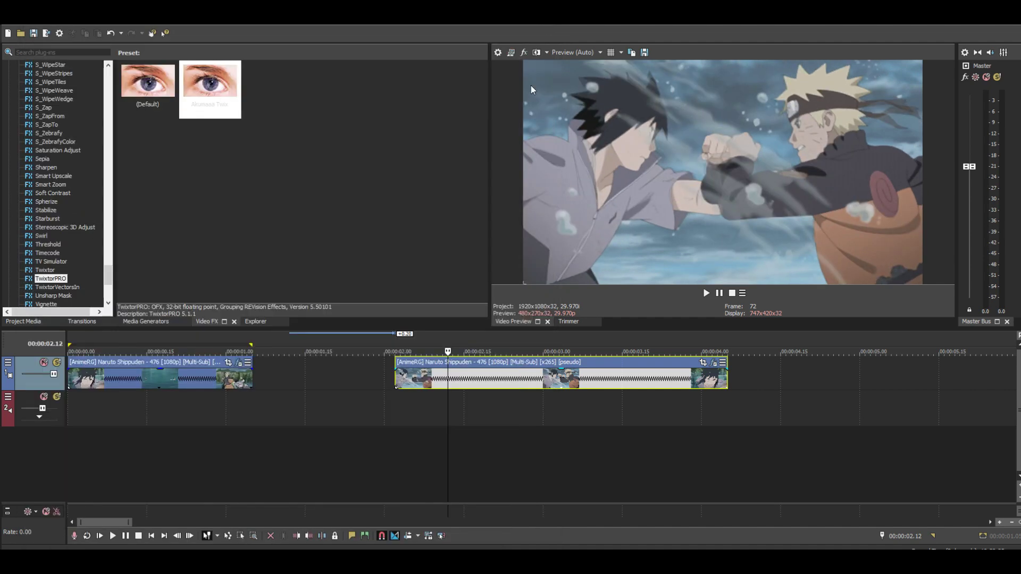
# - Move the second clip directly after the first at 00:00:01.05 and build a RAM preview of its time range
pyautogui.moveTo(418, 382); pyautogui.dragTo(585, 401)
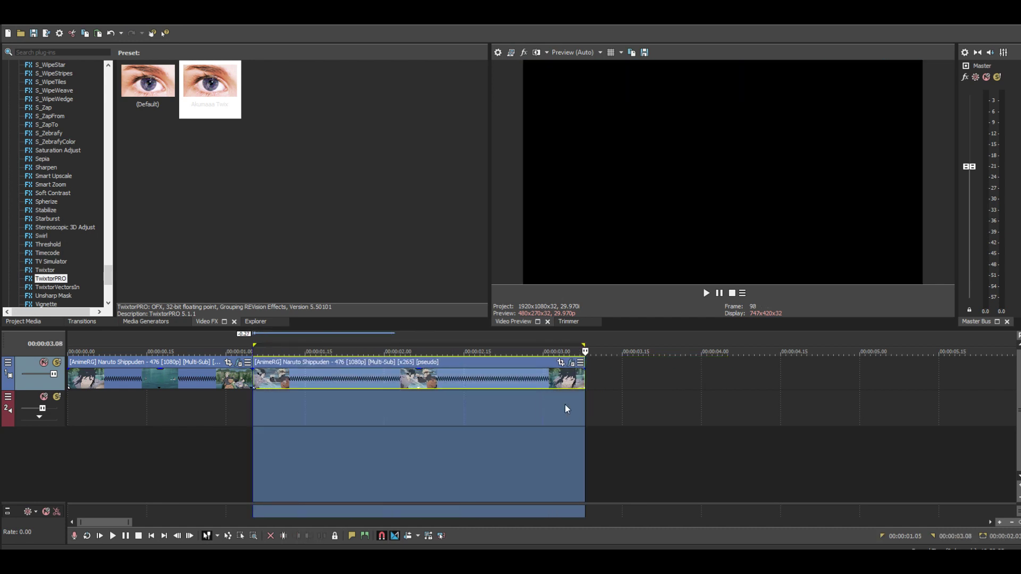
pyautogui.press('space')
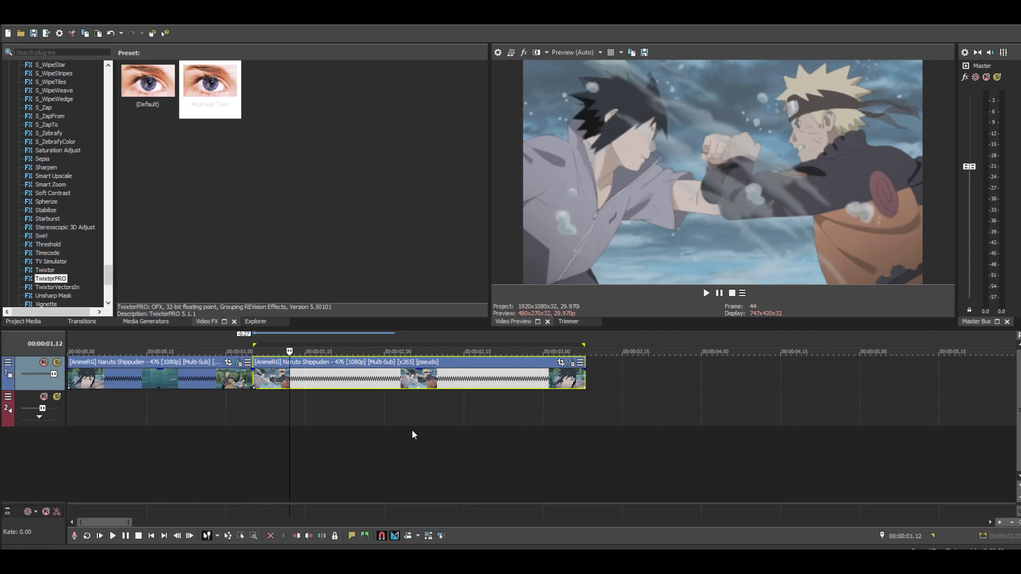
pyautogui.scroll(1, 411, 431)
pyautogui.scroll(2, 410, 429)
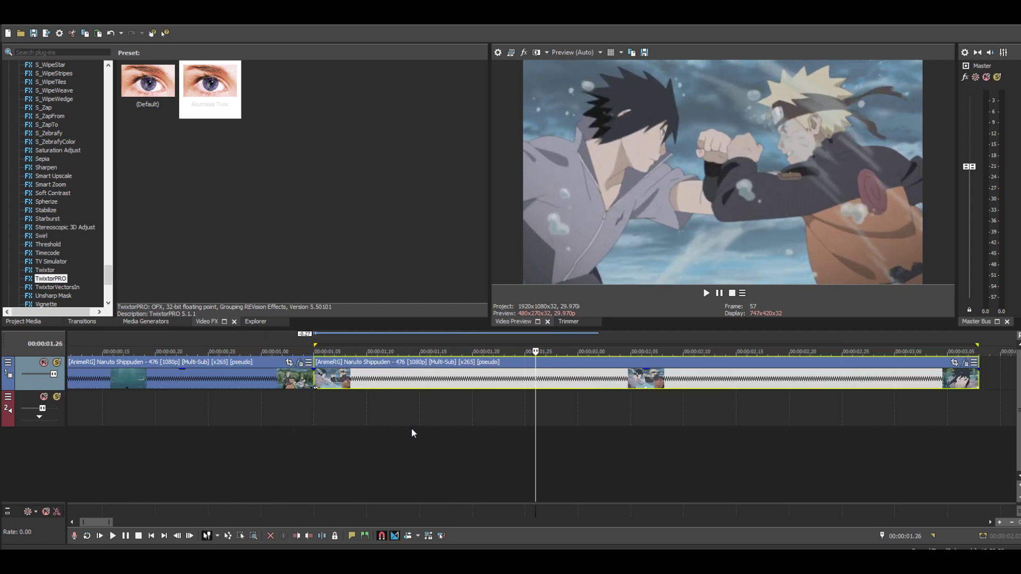
pyautogui.scroll(-2, 410, 428)
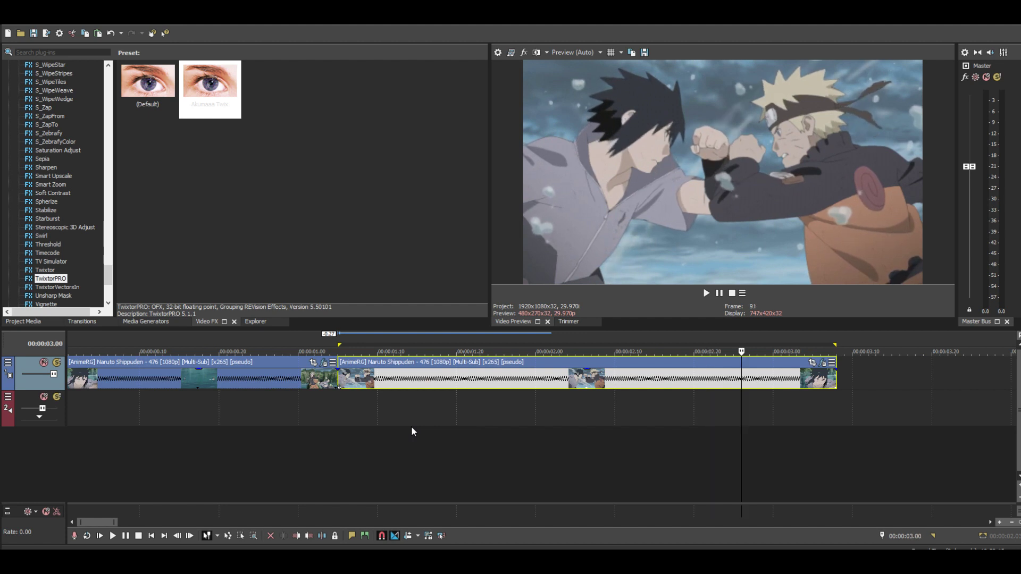
# - Play the second clip's time range in a loop to check the smoothness of its slow motion
pyautogui.press('q')
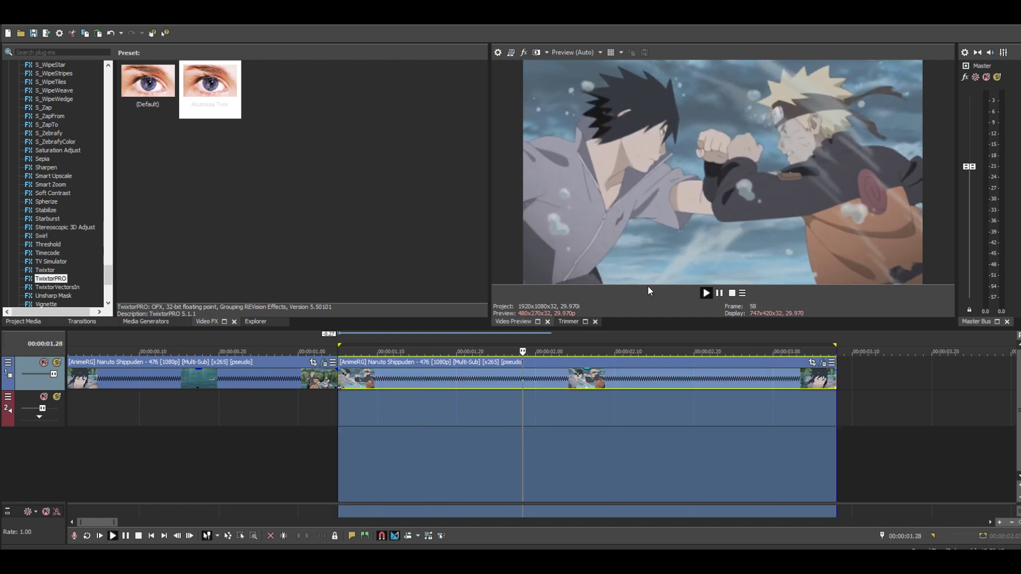
pyautogui.press('space')
pyautogui.press('space')
pyautogui.press('space')
pyautogui.press('space')
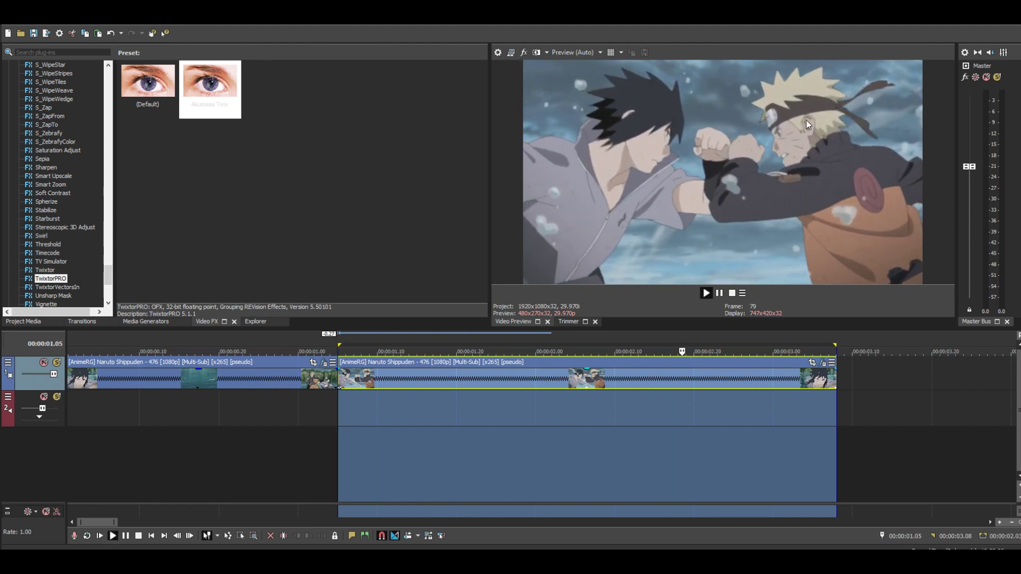
pyautogui.press('space')
# - Enable keyframing for Speed % in the first clip's TwixtorPRO settings and set the starting keyframe to 25
pyautogui.click(68, 395)
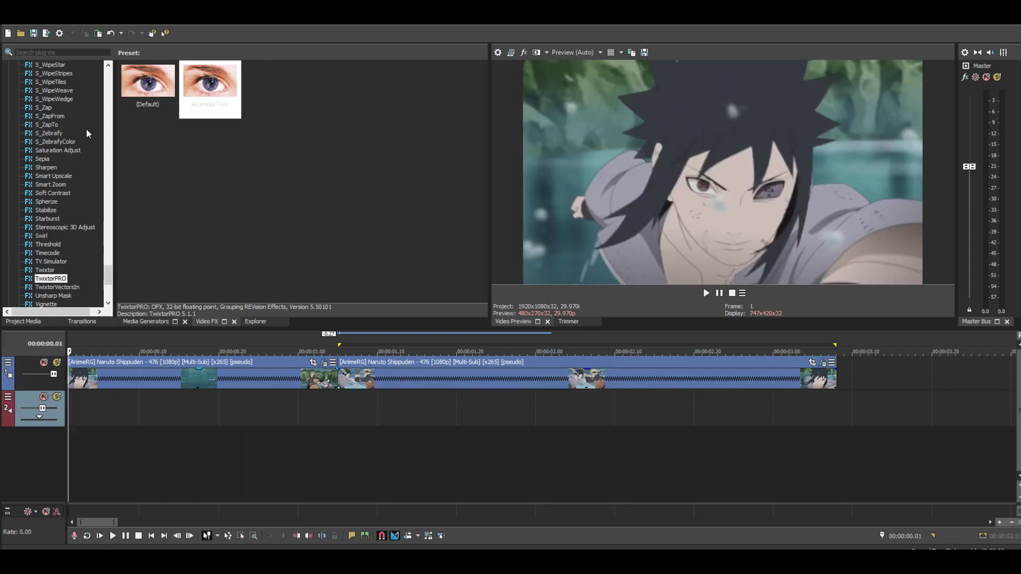
pyautogui.click(325, 363)
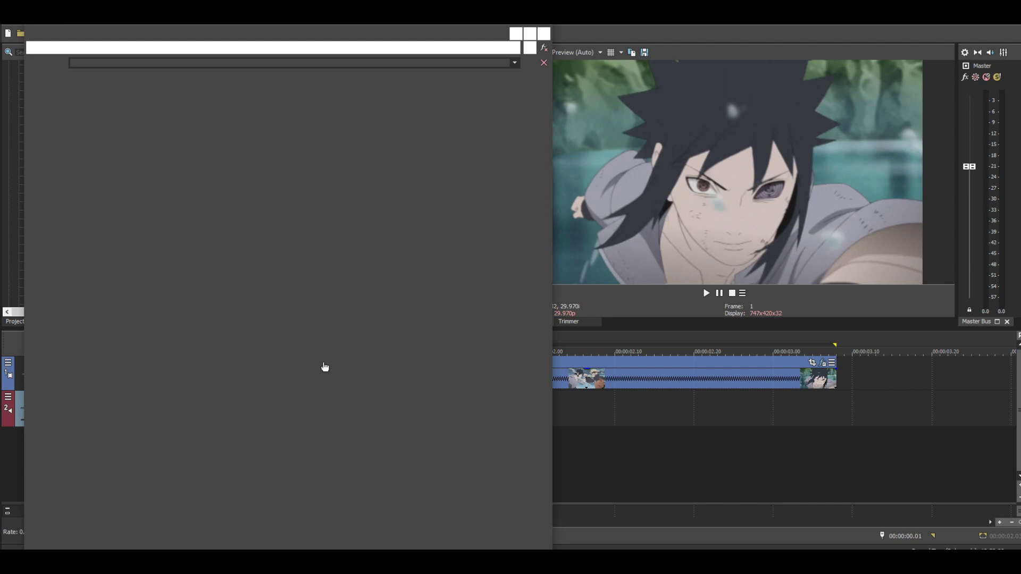
pyautogui.moveTo(189, 495); pyautogui.dragTo(43, 483)
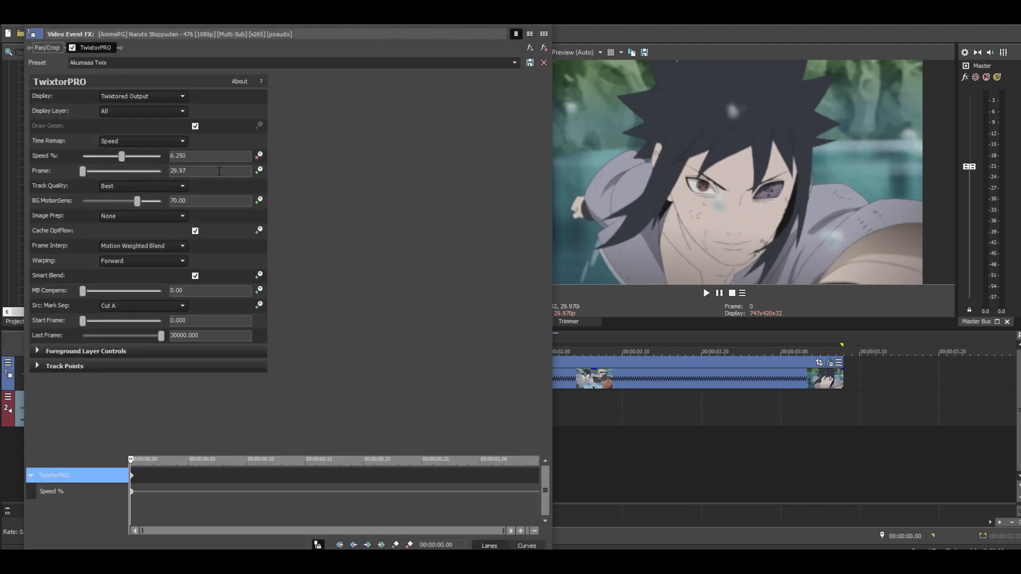
pyautogui.click(260, 155)
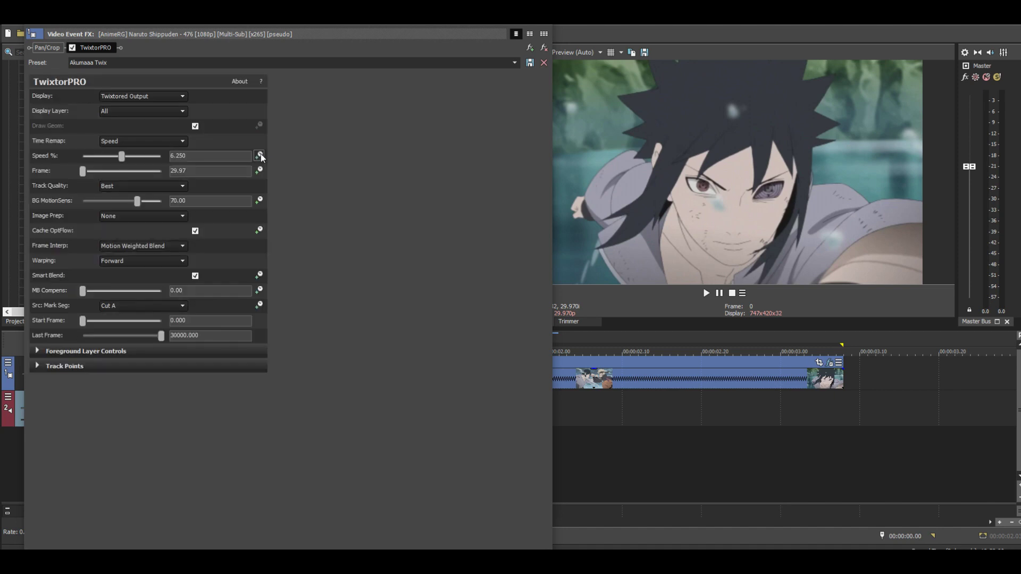
pyautogui.click(259, 156)
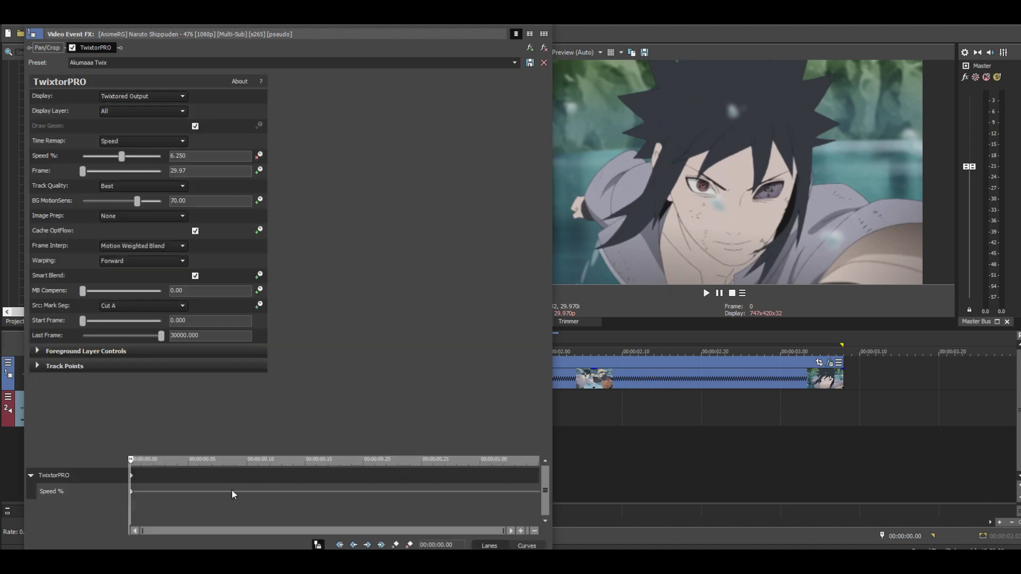
pyautogui.moveTo(196, 488); pyautogui.dragTo(69, 482)
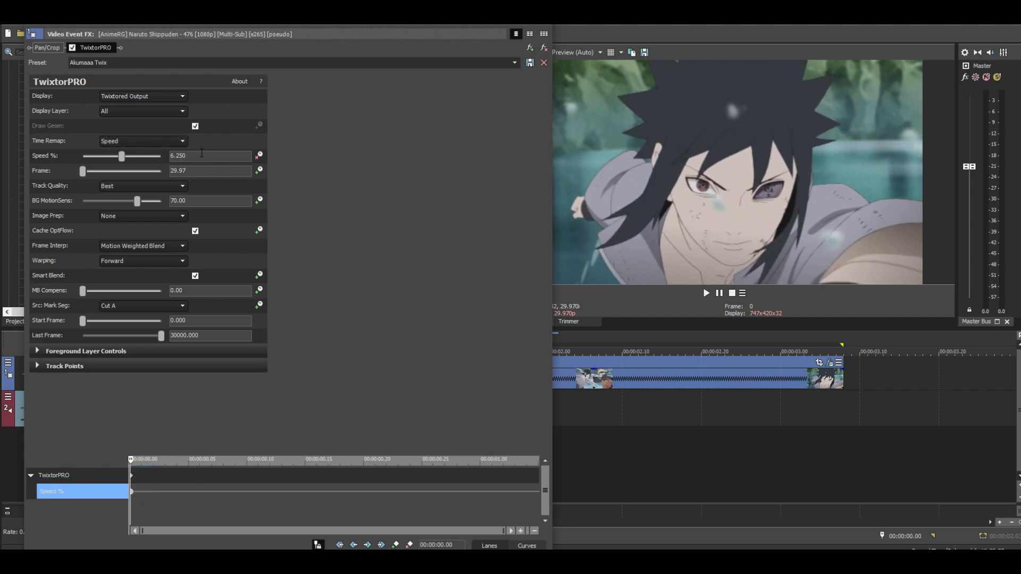
pyautogui.moveTo(199, 156); pyautogui.dragTo(127, 164)
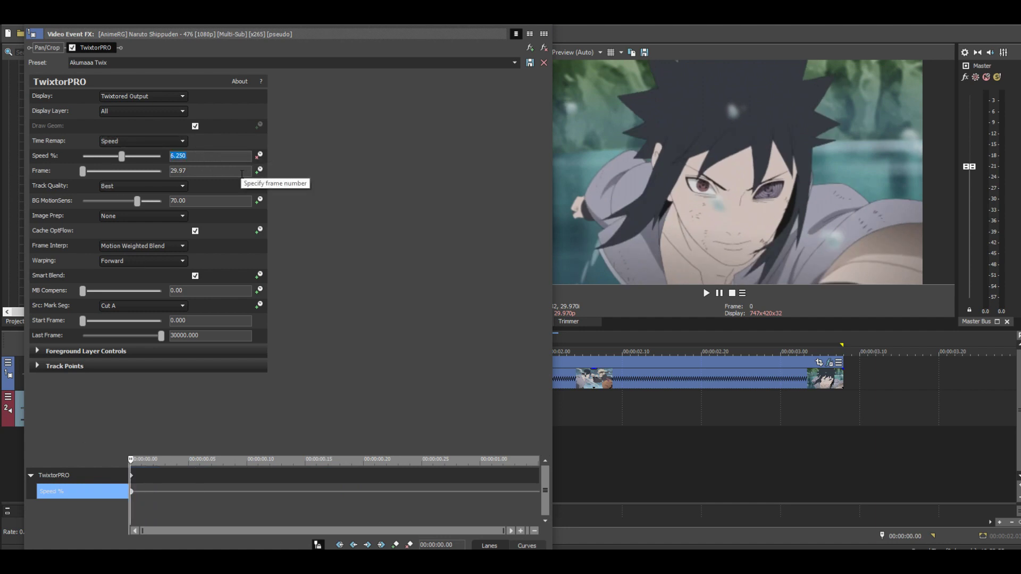
# - Add a Speed % keyframe of 5 at 00:00:00.20 in the first clip's TwixtorPRO animation
pyautogui.moveTo(227, 475); pyautogui.dragTo(363, 476)
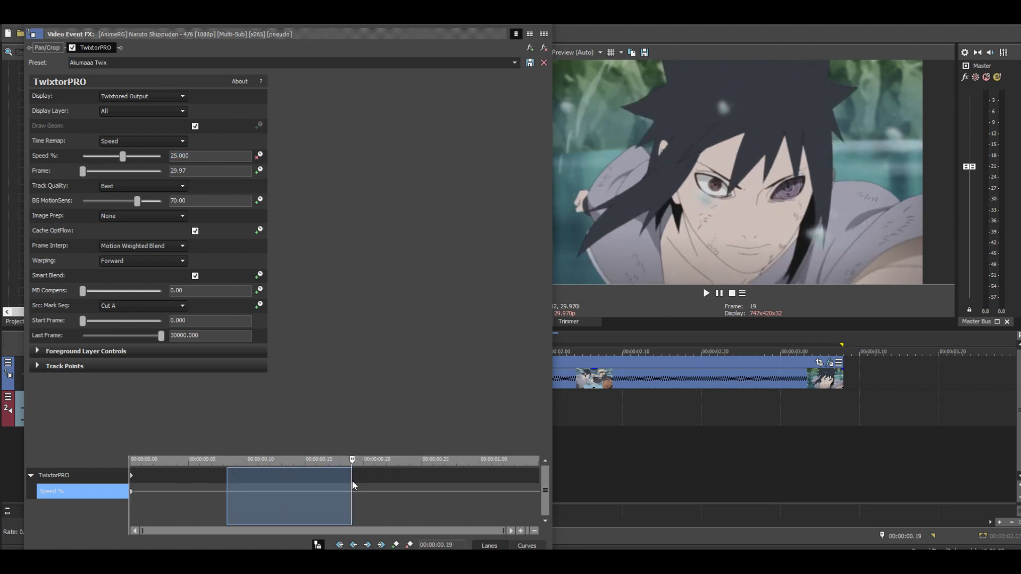
pyautogui.click(359, 480)
pyautogui.doubleClick(207, 157)
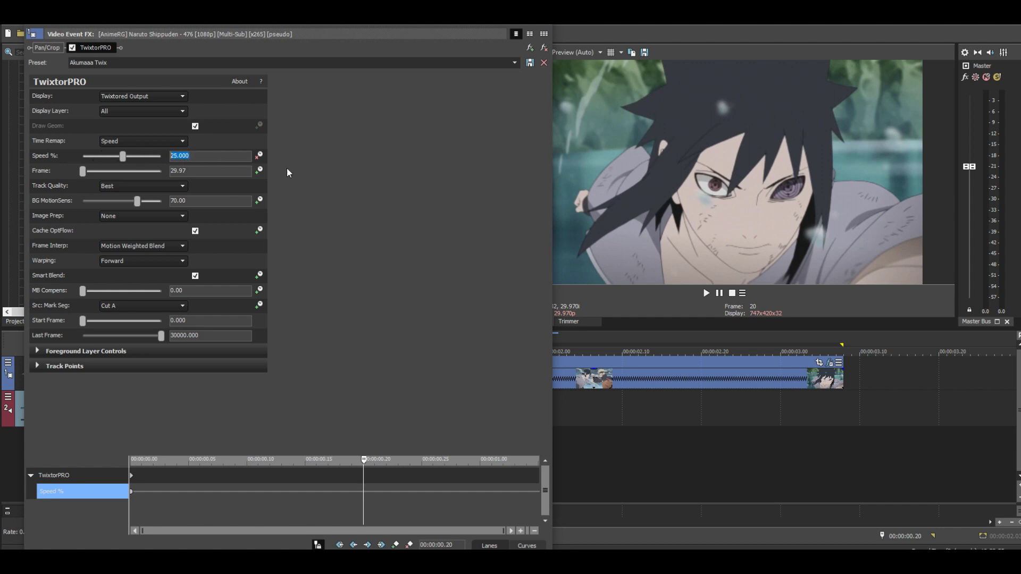
pyautogui.write('5')
pyautogui.press('Return')
pyautogui.click(364, 492)
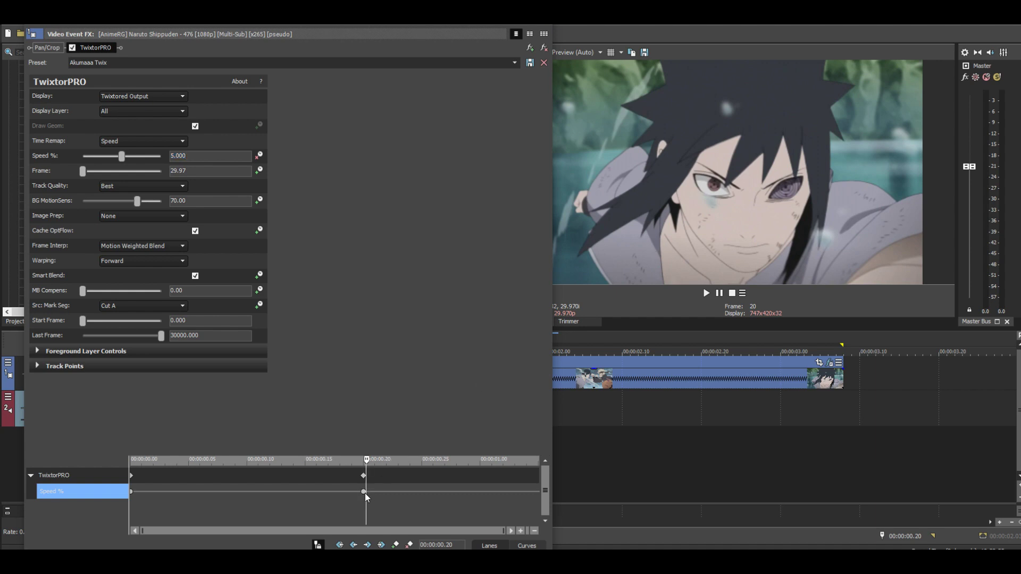
# - Change the interpolation type of the first clip's starting Speed % keyframe
pyautogui.click(130, 491)
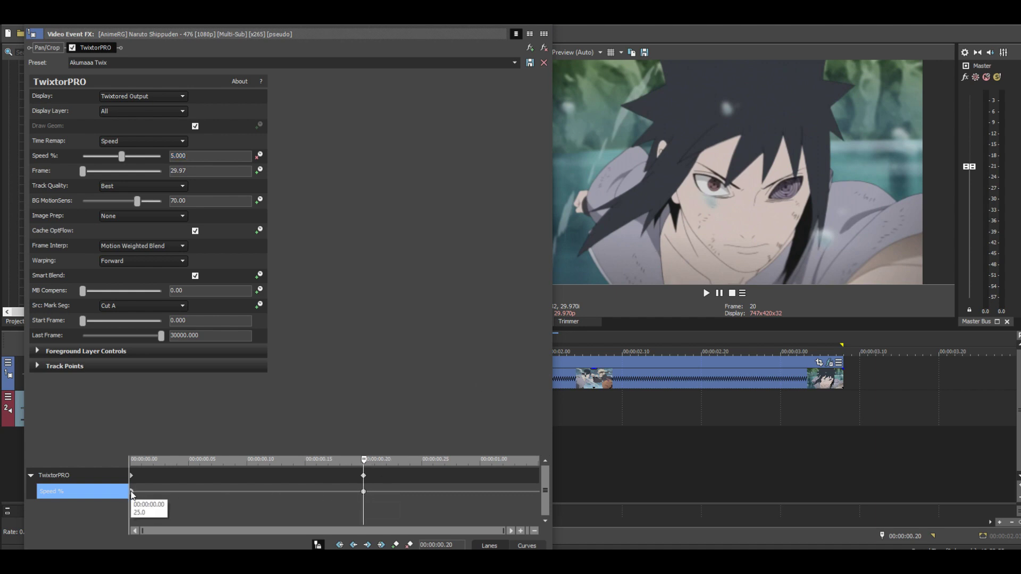
pyautogui.rightClick(130, 491)
pyautogui.click(160, 420)
# - Set the first clip's Speed % keyframe at 00:00:00.20 to 7.5
pyautogui.moveTo(305, 506); pyautogui.dragTo(352, 503)
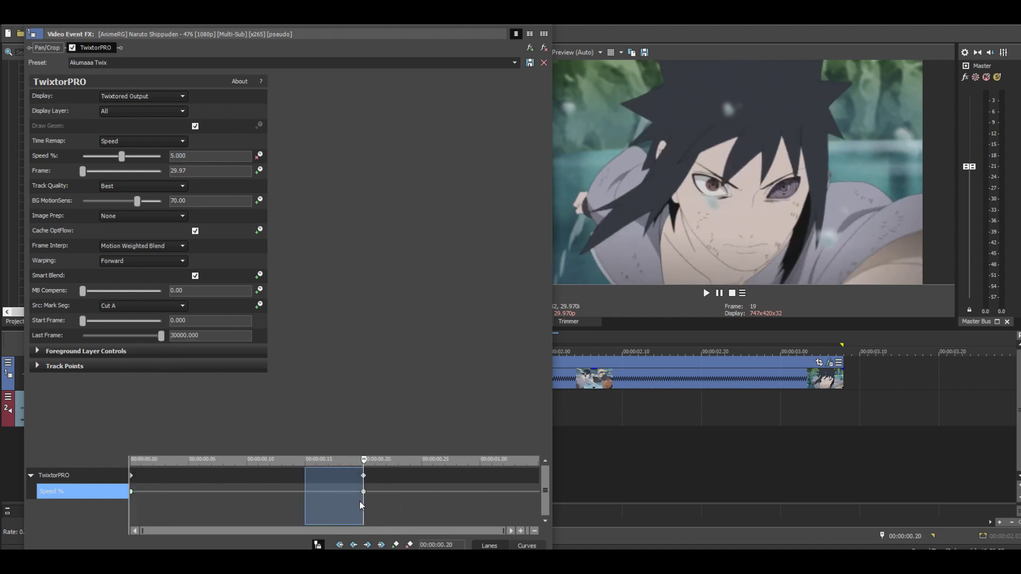
pyautogui.click(363, 491)
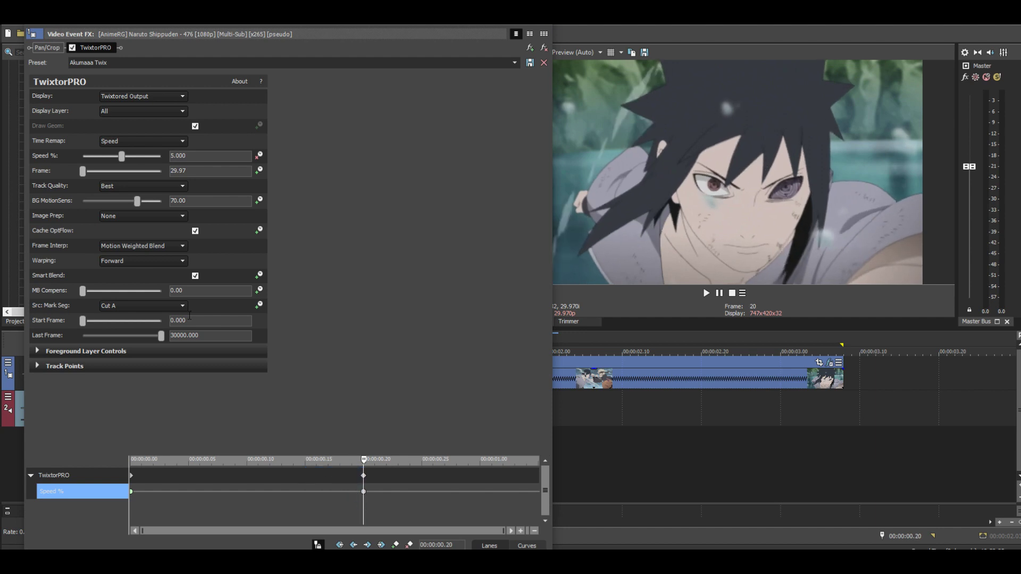
pyautogui.click(204, 156)
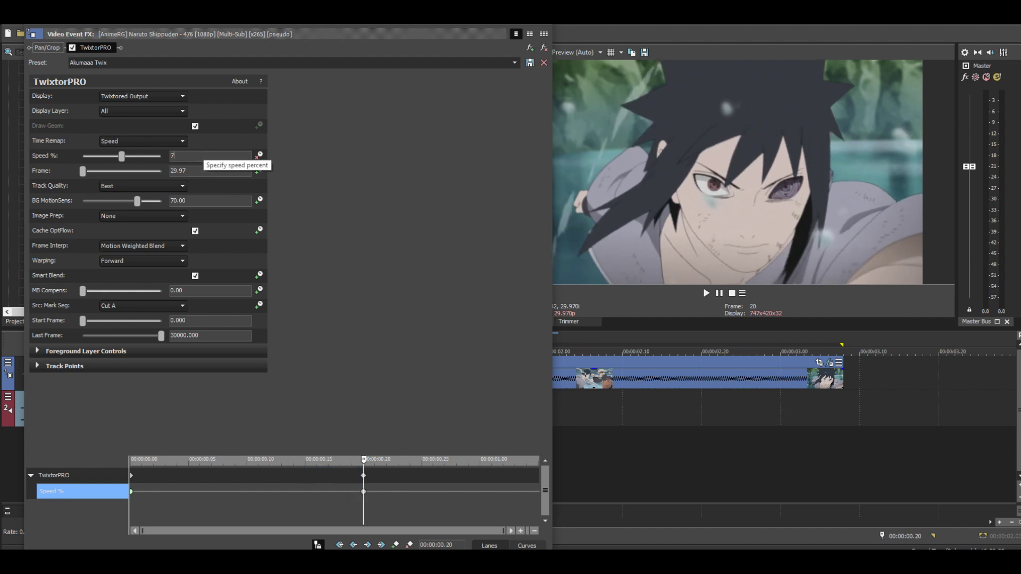
# - Add a Speed % keyframe of 25 at the end of the first clip, at 00:00:01.05
pyautogui.moveTo(435, 500); pyautogui.dragTo(539, 500)
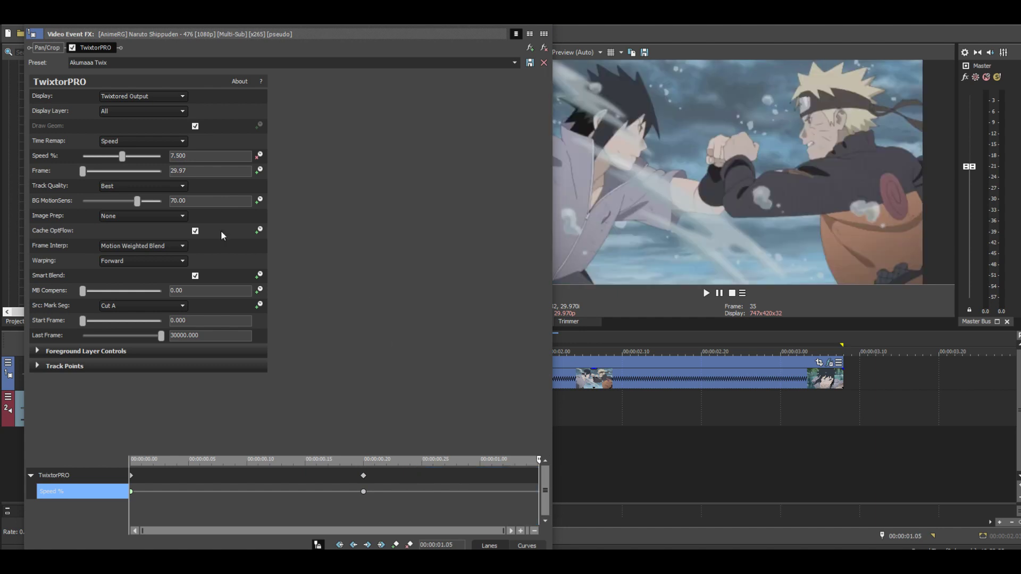
pyautogui.click(206, 154)
pyautogui.write('25')
pyautogui.press('Return')
# - Change the interpolation type of the Speed % keyframe at 00:00:00.20 and close the first clip's effect settings
pyautogui.click(363, 491)
pyautogui.rightClick(363, 489)
pyautogui.click(396, 433)
pyautogui.click(543, 22)
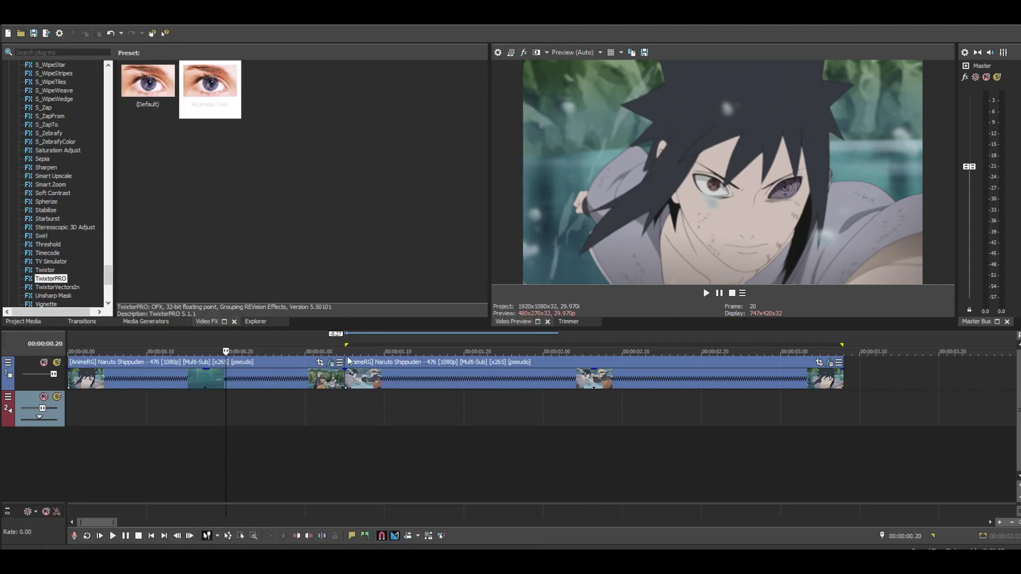
# - Select the first clip's time range, build a RAM preview of the keyframed slow motion and play it
pyautogui.moveTo(340, 402); pyautogui.dragTo(68, 441)
pyautogui.click(257, 430)
pyautogui.press('space')
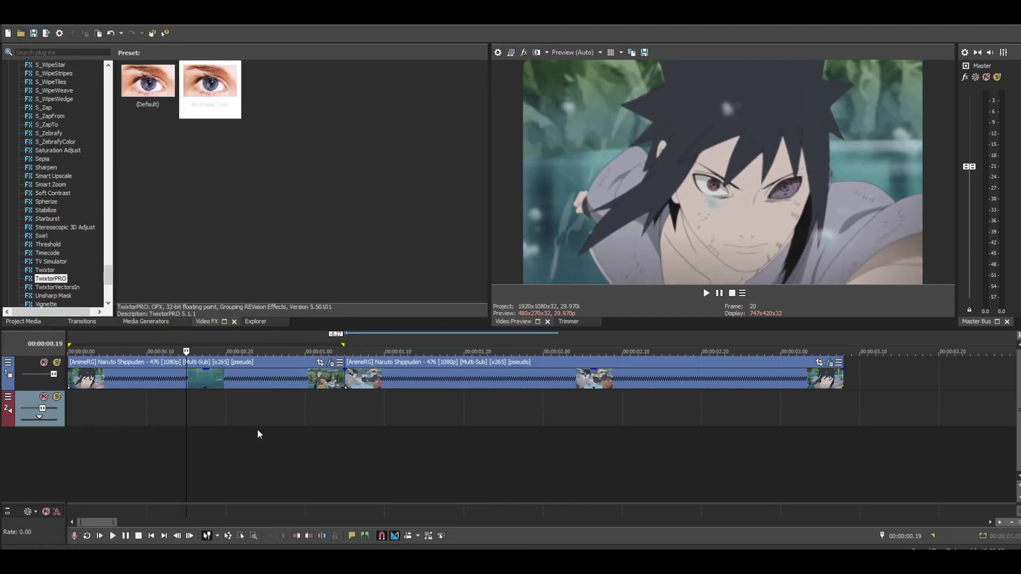
pyautogui.press('space')
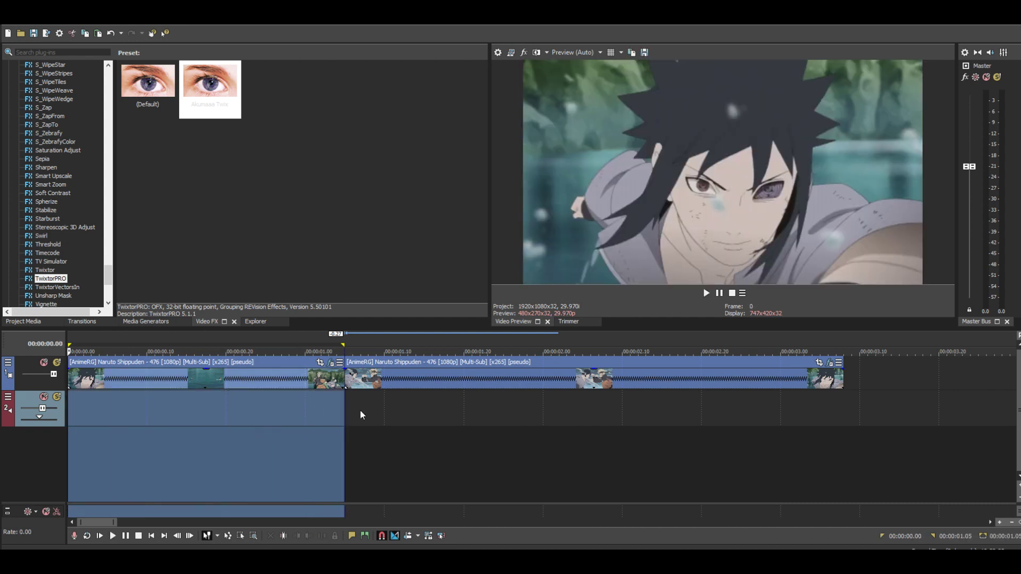
# - Enable keyframing for Speed % in the second clip's TwixtorPRO settings and set the starting keyframe to 25
pyautogui.click(343, 411)
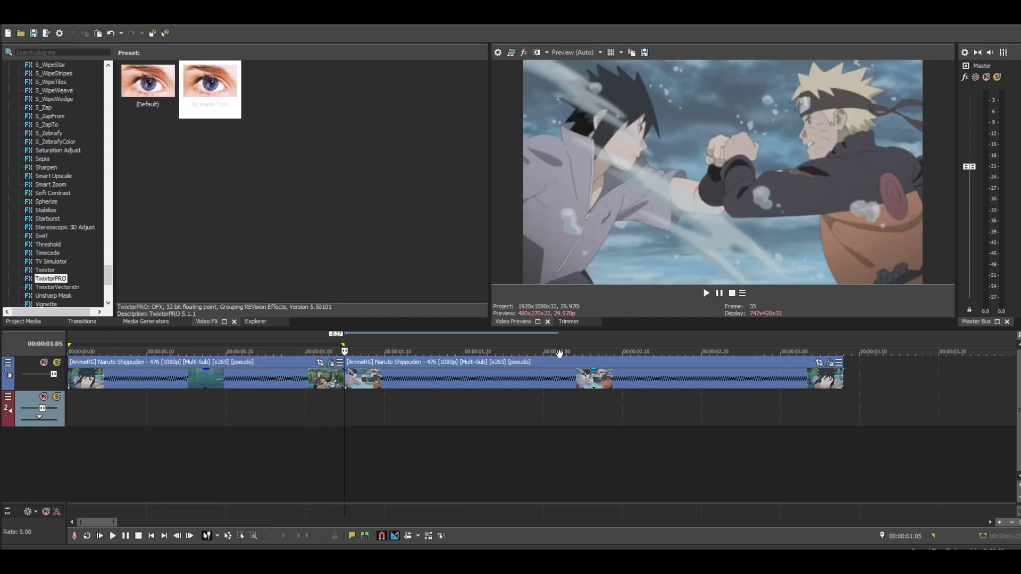
pyautogui.click(829, 365)
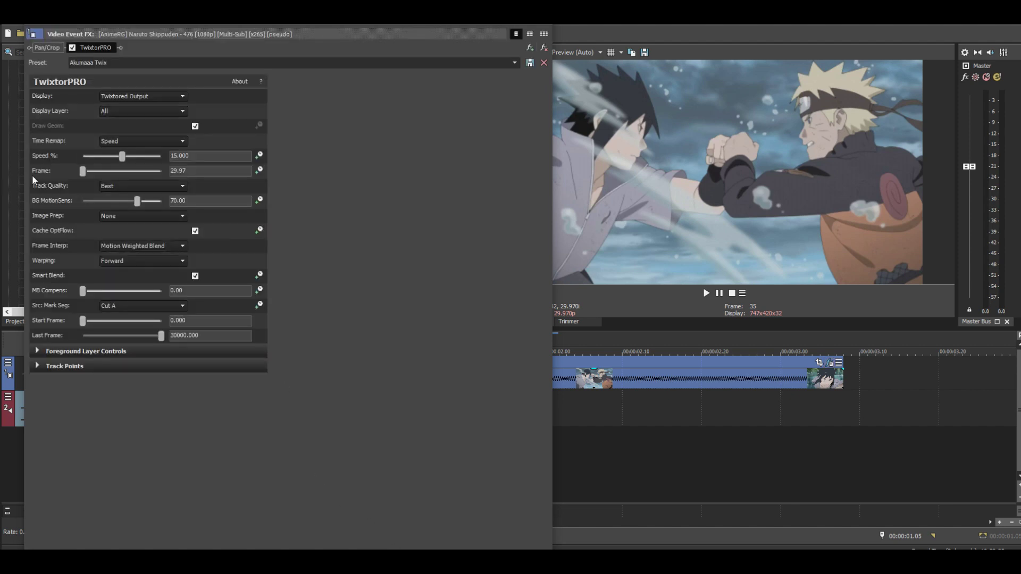
pyautogui.click(260, 156)
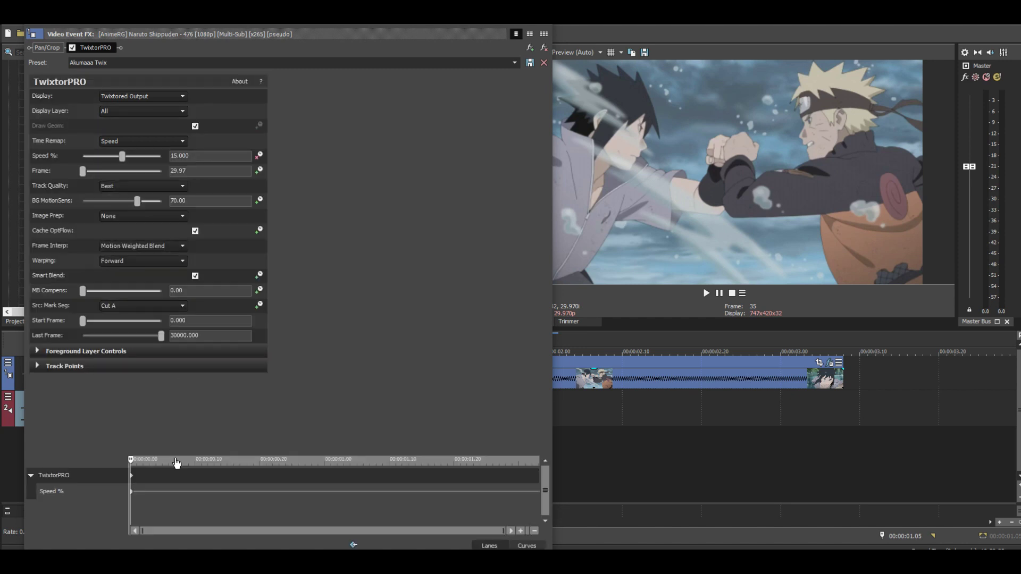
pyautogui.click(128, 487)
pyautogui.moveTo(189, 156); pyautogui.dragTo(80, 158)
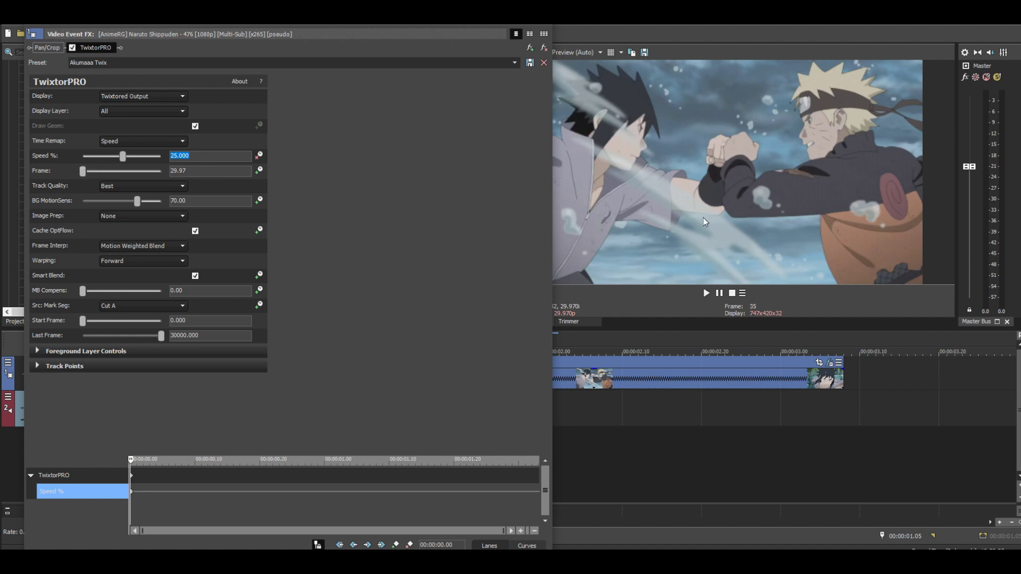
pyautogui.moveTo(209, 492); pyautogui.dragTo(129, 484)
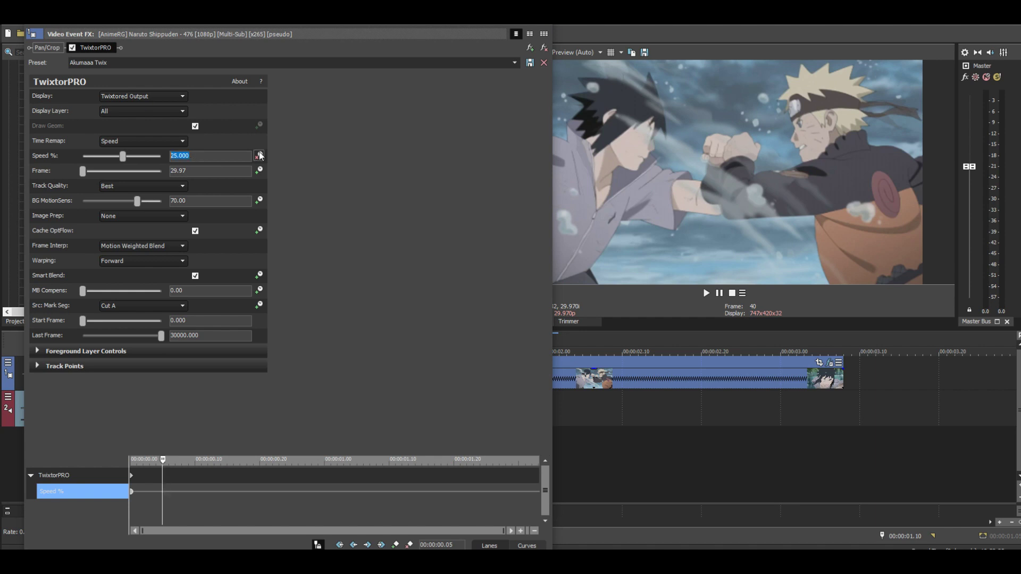
# - Add a Speed % keyframe of 12.5 at 00:00:00.05 in the second clip and set its starting keyframe to Fast Fade
pyautogui.write('12.')
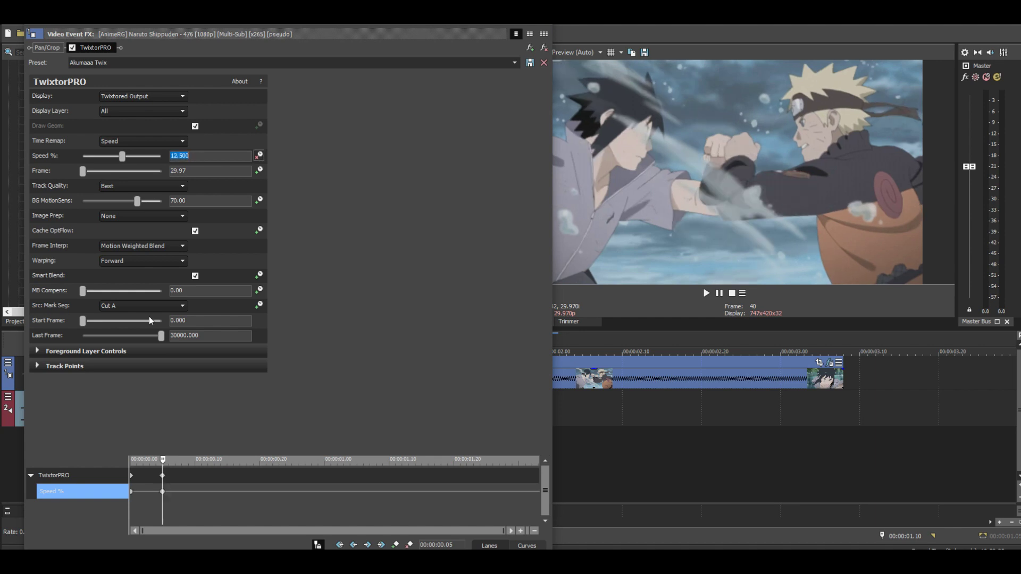
pyautogui.click(130, 491)
pyautogui.rightClick(133, 495)
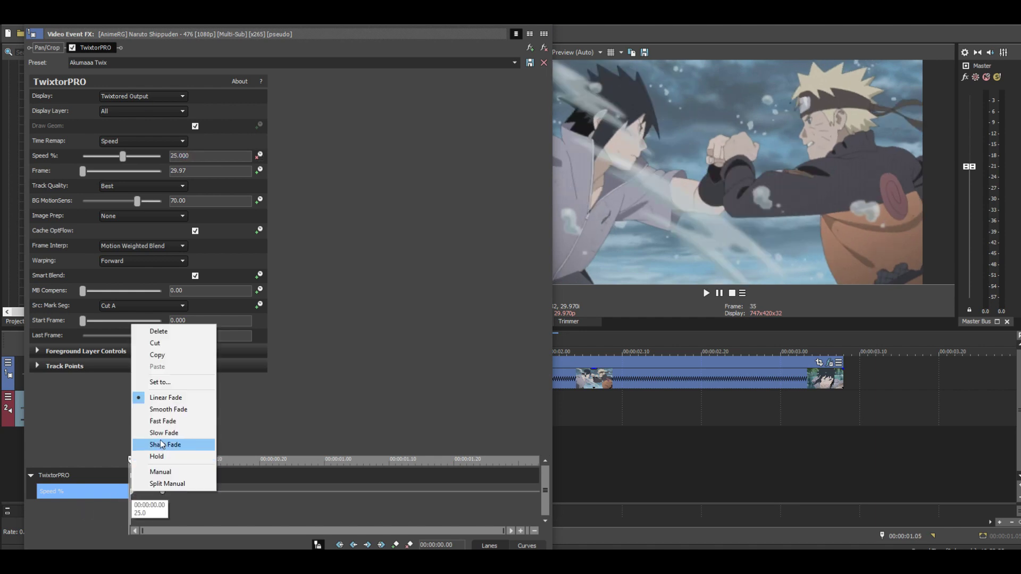
pyautogui.click(176, 422)
pyautogui.click(164, 503)
# - Add a Speed % keyframe at 00:00:01.05 in the second clip, trying 7.5 and settling on 5
pyautogui.moveTo(254, 497); pyautogui.dragTo(357, 498)
pyautogui.doubleClick(202, 160)
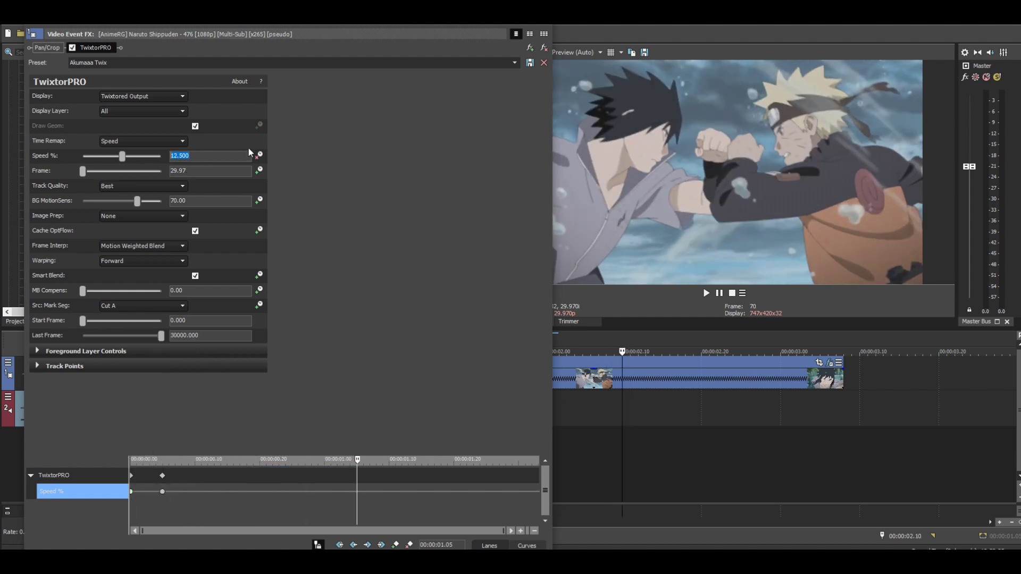
pyautogui.write('7.5')
pyautogui.press('Return')
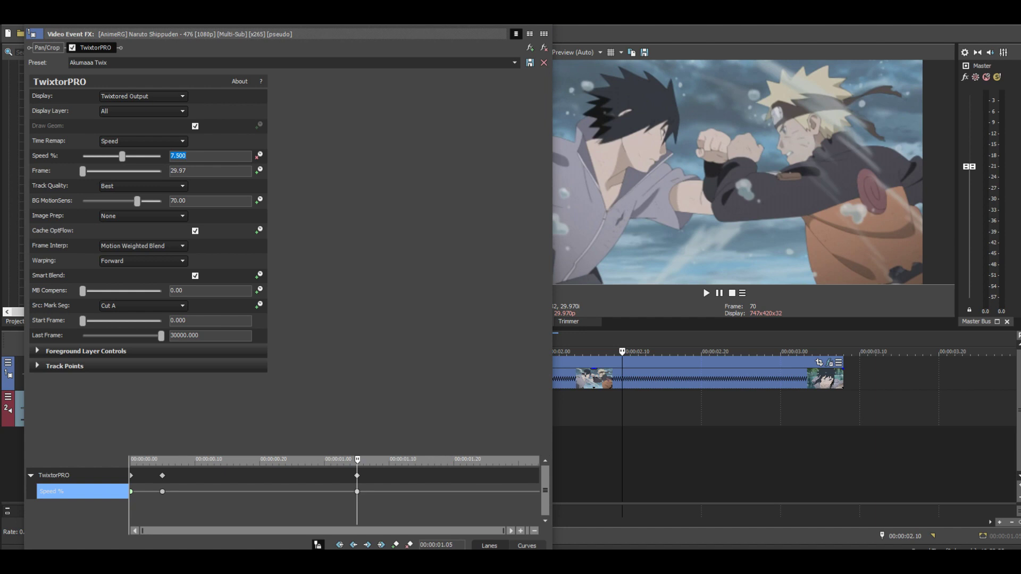
pyautogui.write('5')
pyautogui.press('Return')
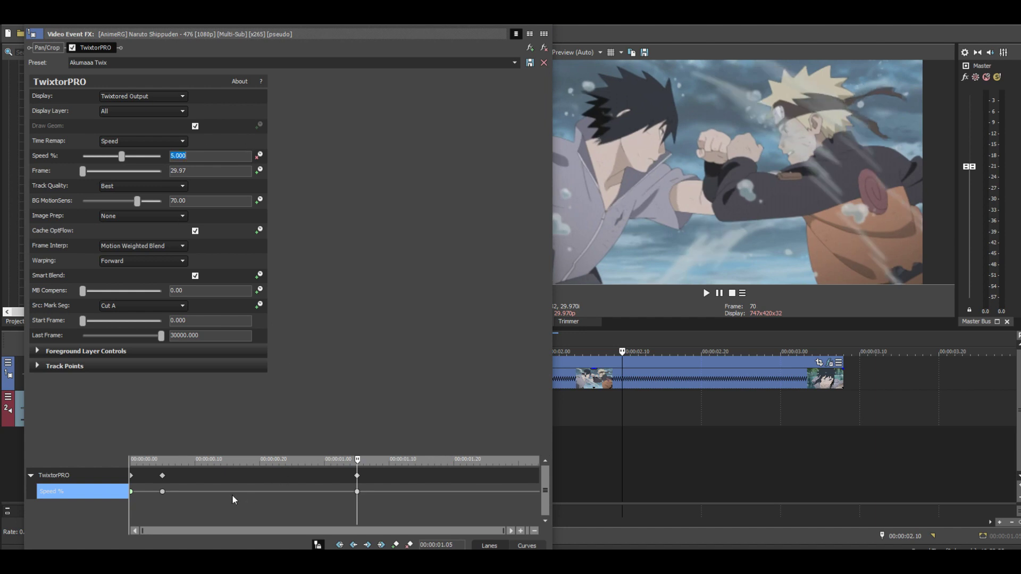
# - Set the Speed % keyframe at 00:00:00.05 to Fast Fade interpolation
pyautogui.click(163, 491)
pyautogui.rightClick(163, 492)
pyautogui.click(205, 421)
pyautogui.moveTo(165, 516)
pyautogui.mouseDown()
pyautogui.moveTo(115, 493)
pyautogui.moveTo(155, 502)
pyautogui.mouseUp()
pyautogui.click(162, 491)
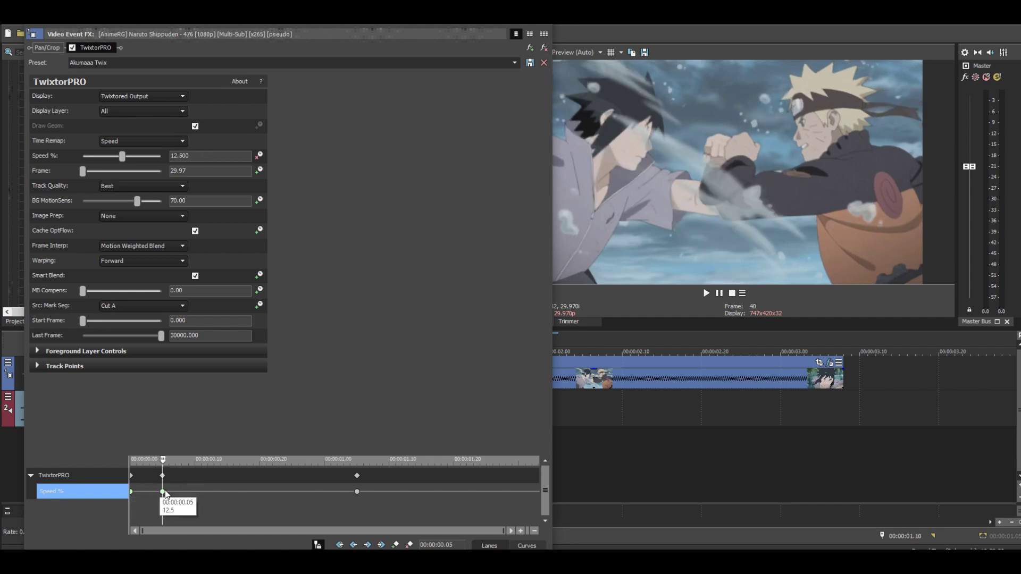
# - Add Speed % keyframes of 12.5 at 00:00:01.28, five frames before the clip's end, and 25 at the end, 00:00:02.03
pyautogui.moveTo(311, 500); pyautogui.dragTo(539, 499)
pyautogui.press('Left')
pyautogui.press('Left')
pyautogui.press('Left')
pyautogui.press('Left')
pyautogui.press('Left')
pyautogui.click(395, 545)
pyautogui.rightClick(506, 491)
pyautogui.click(538, 434)
pyautogui.click(208, 156)
pyautogui.write('12.5')
pyautogui.press('Return')
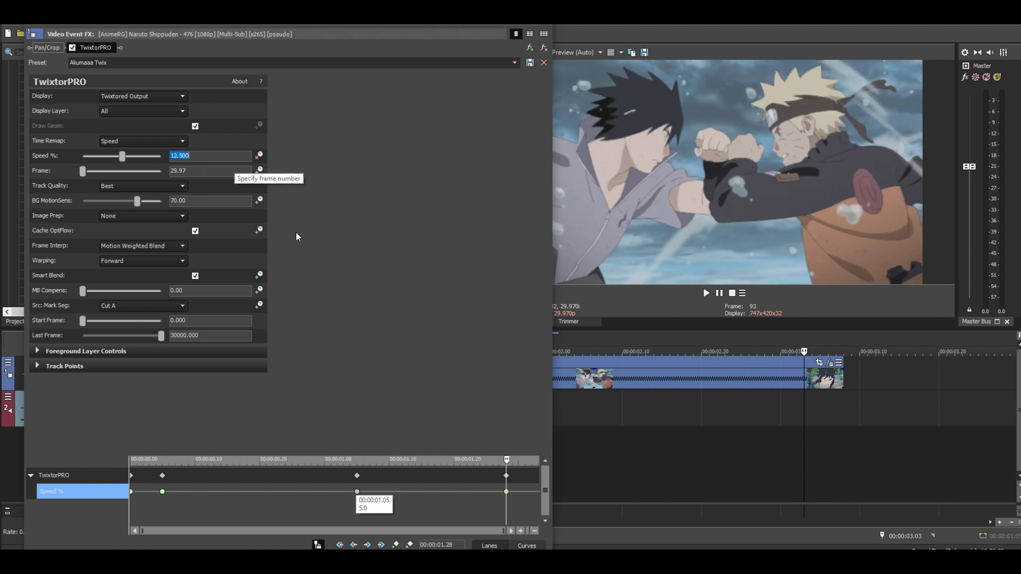
pyautogui.moveTo(544, 506); pyautogui.dragTo(539, 501)
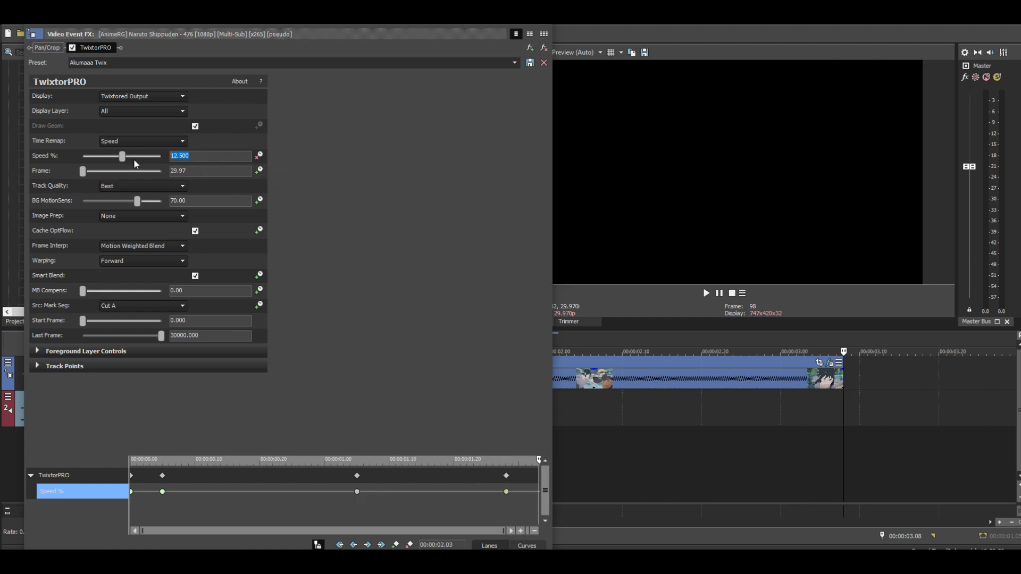
# - Change the interpolation type of the Speed % keyframes at 00:00:01.28 and 00:00:01.05 and close the second clip's effect settings
pyautogui.click(506, 492)
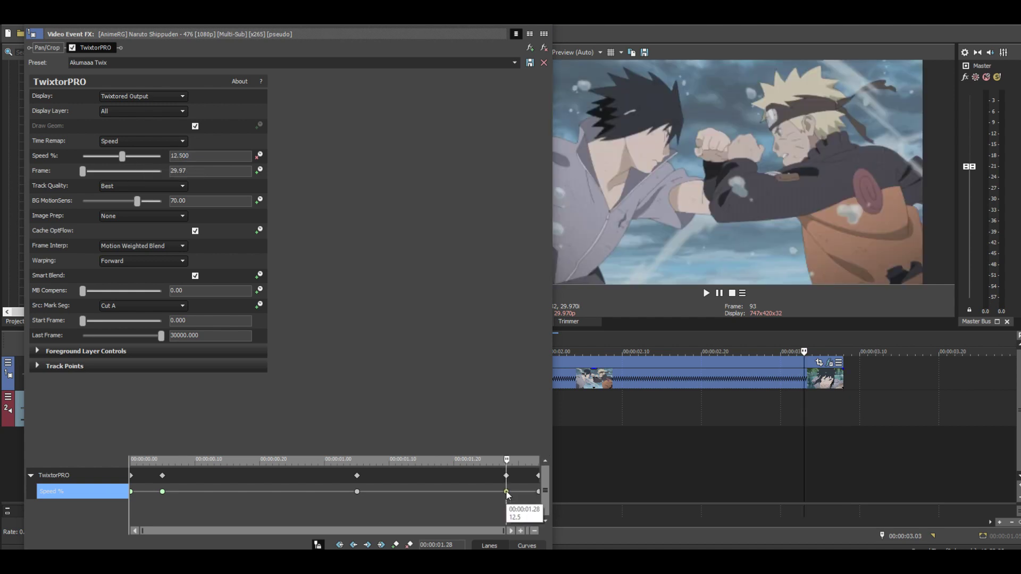
pyautogui.rightClick(506, 492)
pyautogui.click(531, 408)
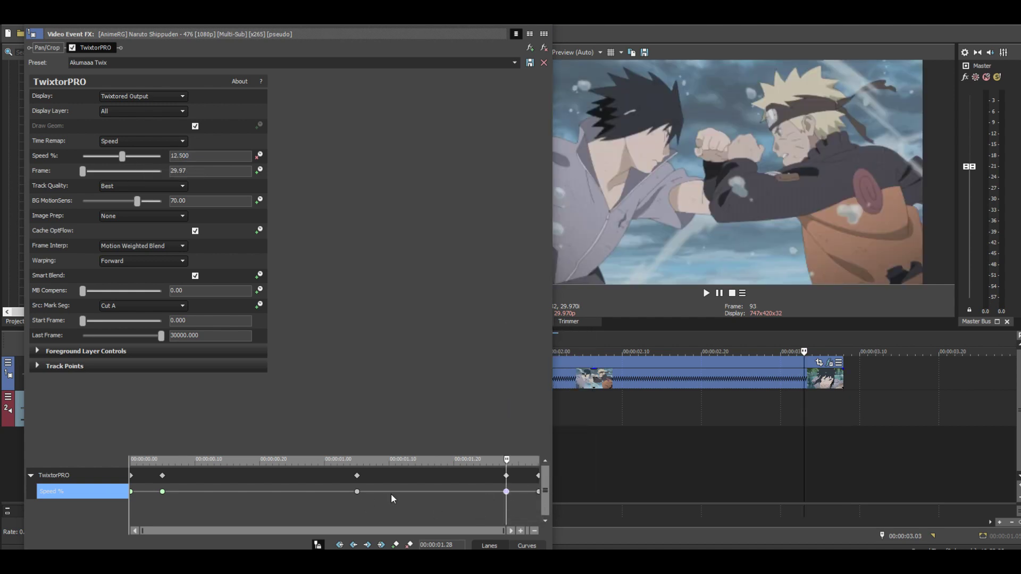
pyautogui.click(357, 491)
pyautogui.rightClick(357, 492)
pyautogui.click(378, 473)
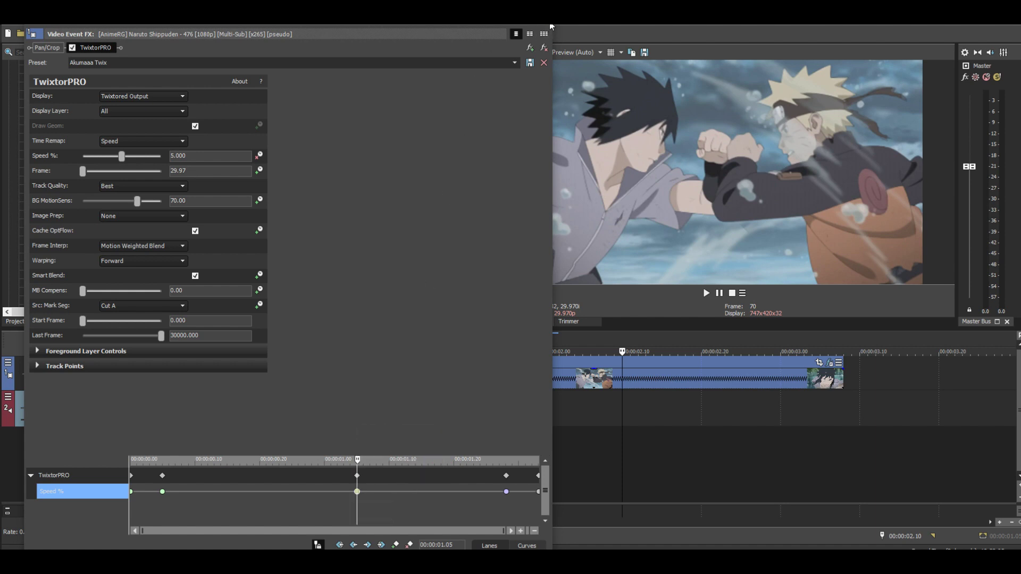
pyautogui.click(551, 25)
# - Select the second clip's time range, build a RAM preview of its speed ramp and play it
pyautogui.moveTo(345, 415); pyautogui.dragTo(841, 416)
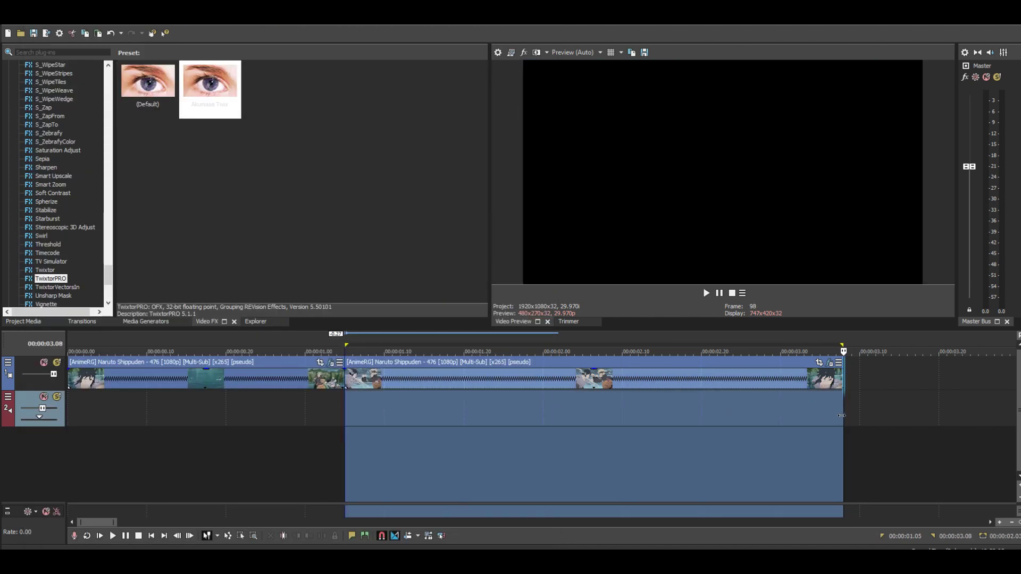
pyautogui.press('space')
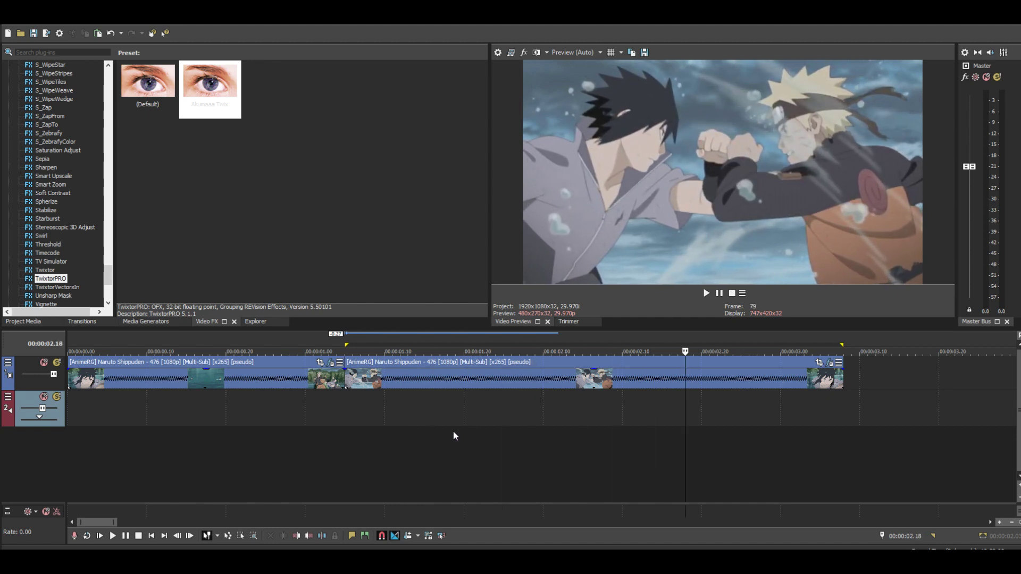
pyautogui.press('space')
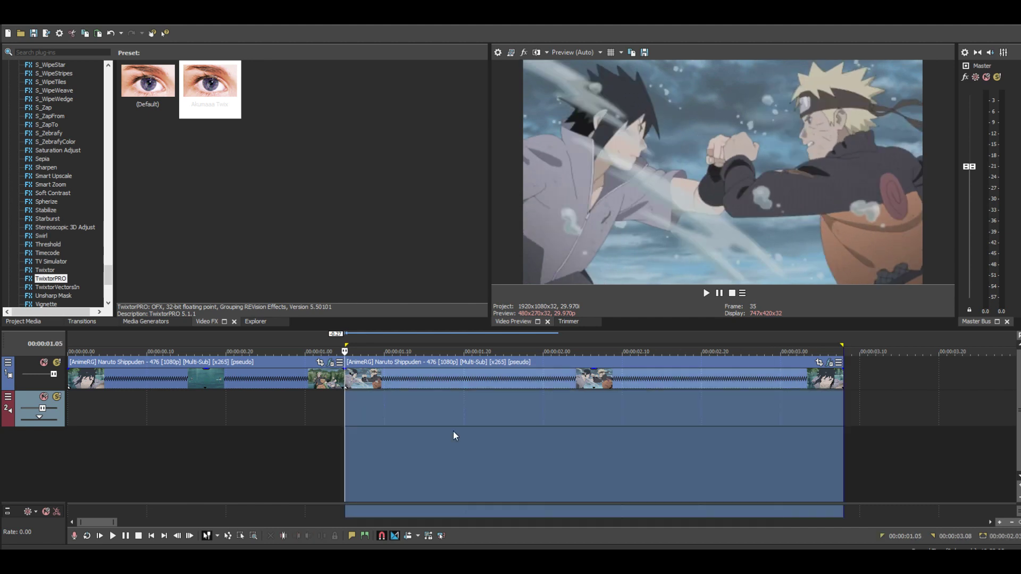
pyautogui.press('space')
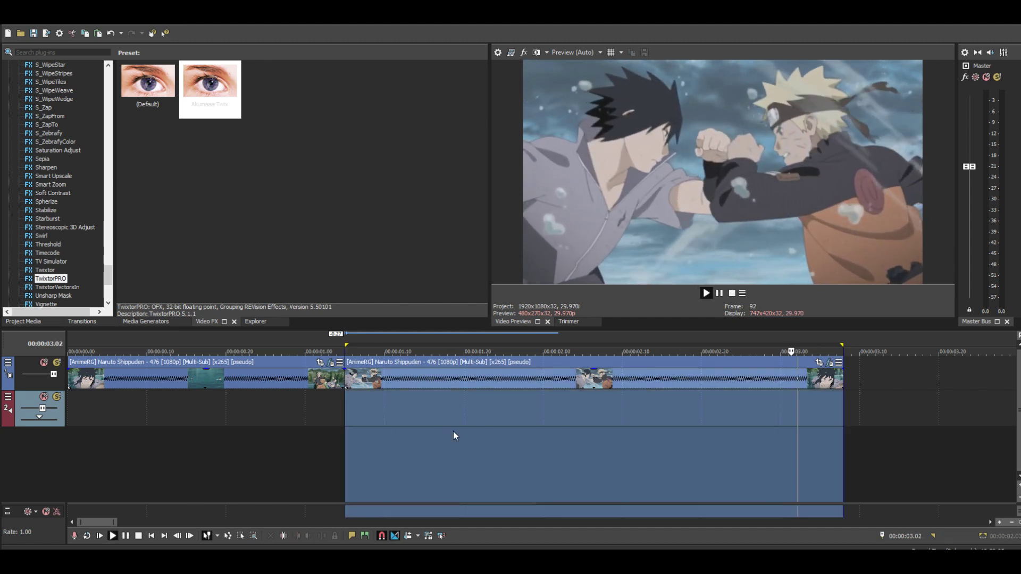
# - Set the second clip's Speed % keyframe at 00:00:01.05 to 7.5 and close the effect settings
pyautogui.click(829, 362)
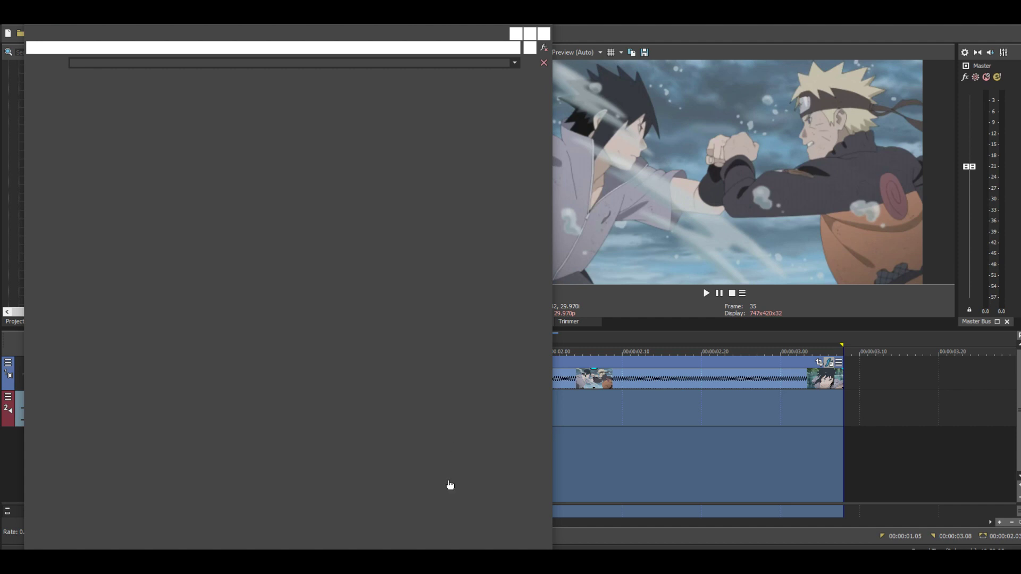
pyautogui.moveTo(338, 506); pyautogui.dragTo(359, 506)
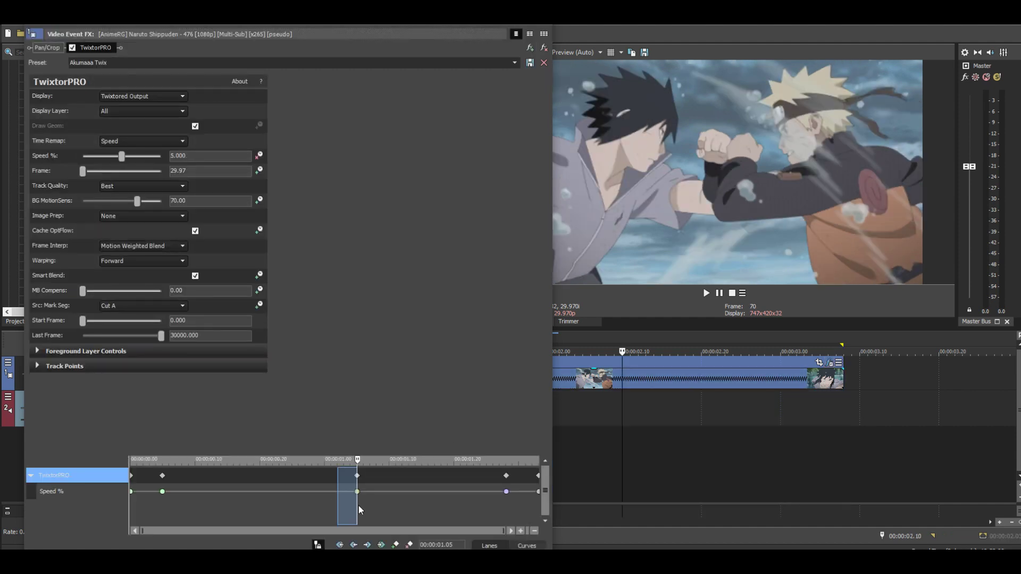
pyautogui.click(198, 154)
pyautogui.write('7.5')
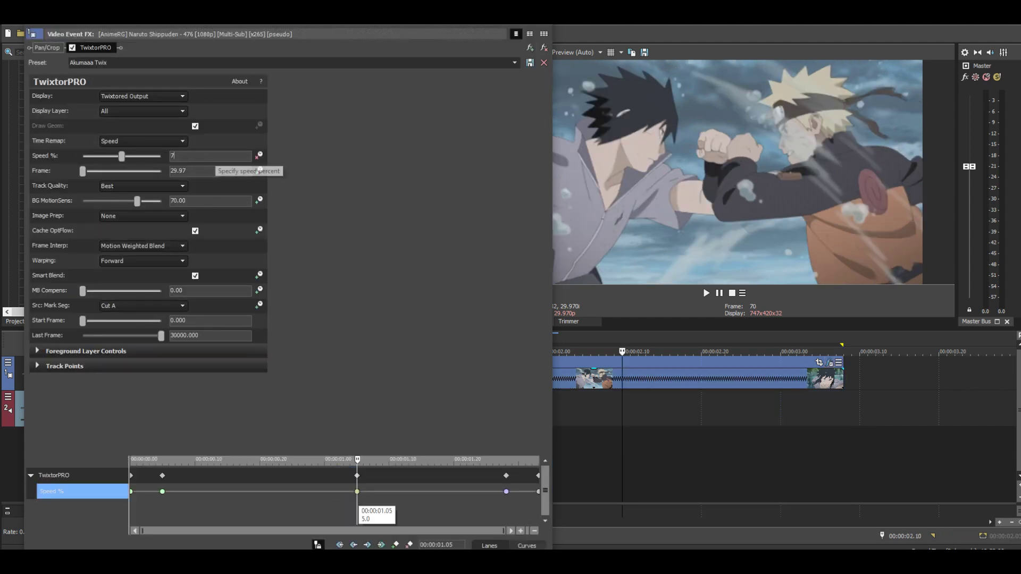
pyautogui.press('Return')
pyautogui.click(549, 18)
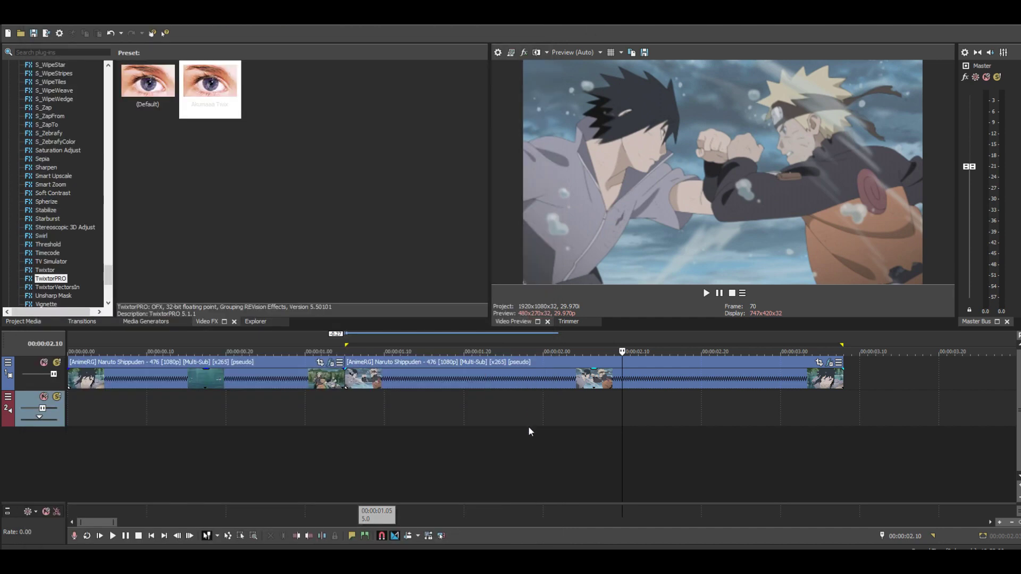
# - Rebuild the RAM preview of the second clip with the revised speed ramp and play it
pyautogui.press('space')
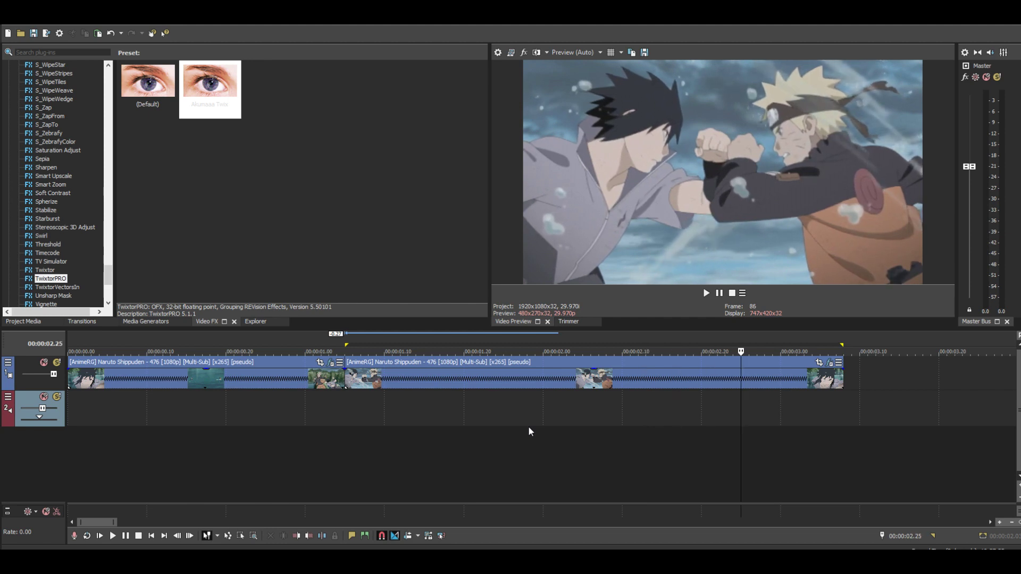
pyautogui.press('space')
pyautogui.press('space')
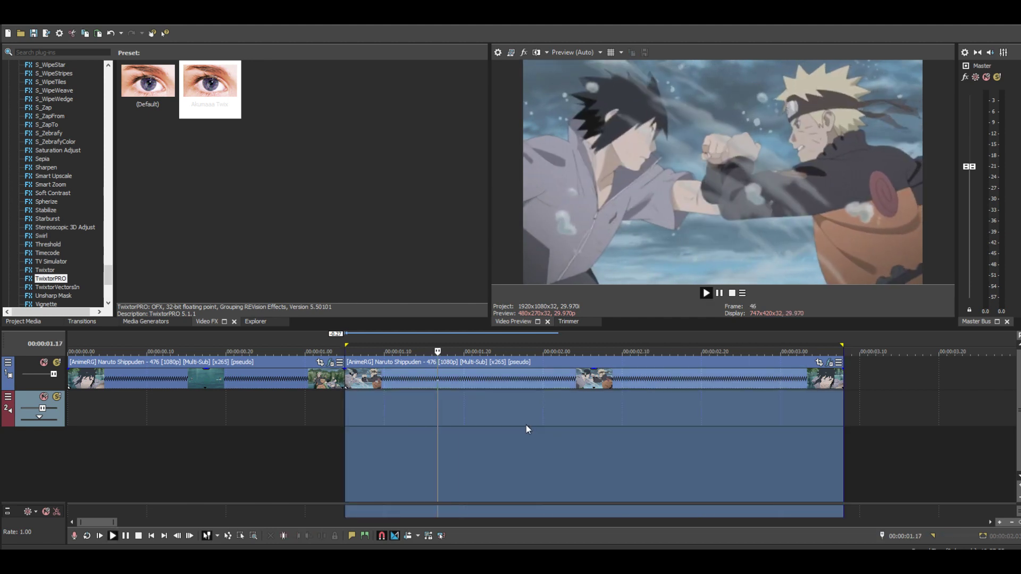
pyautogui.press('space')
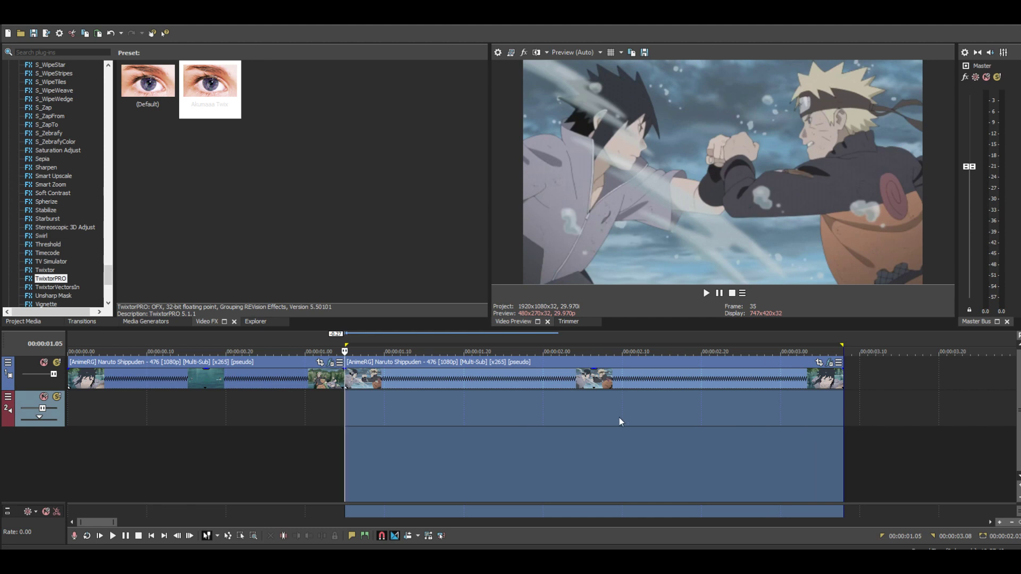
# - Extend the time selection across both clips, preview it, and show the Magic Bullet Looks presets
pyautogui.moveTo(345, 351); pyautogui.dragTo(70, 351)
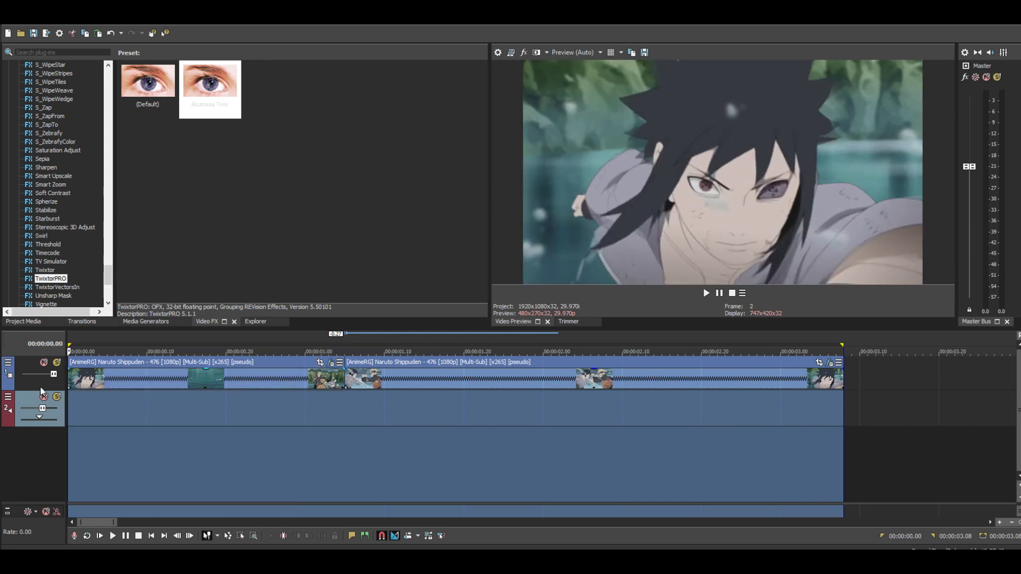
pyautogui.press('space')
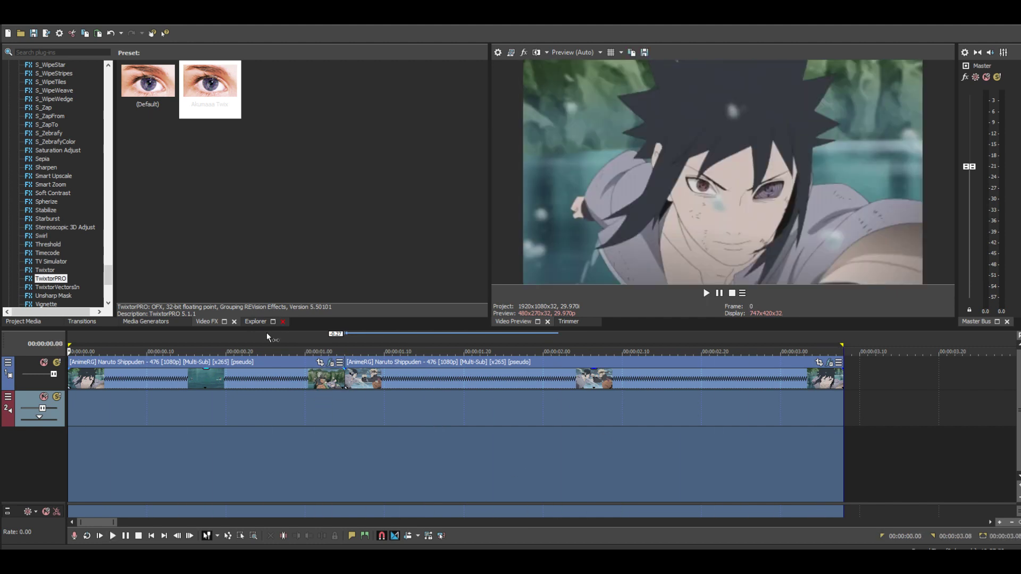
pyautogui.click(179, 376)
pyautogui.click(55, 219)
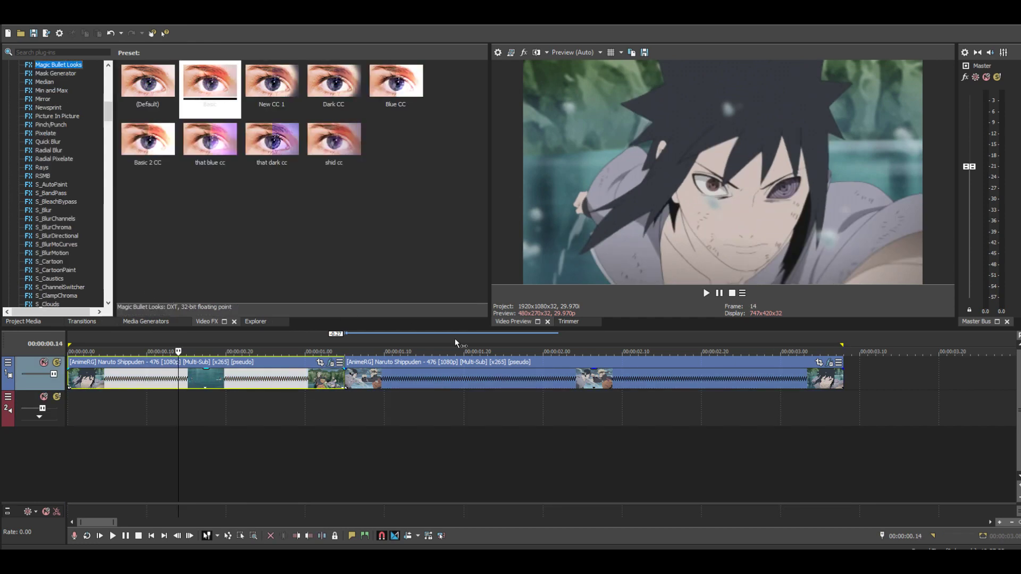
# - Change the interpolation of the second clip's Speed % keyframe at 00:00:01.05 and set its value to 10
pyautogui.moveTo(355, 486); pyautogui.dragTo(362, 486)
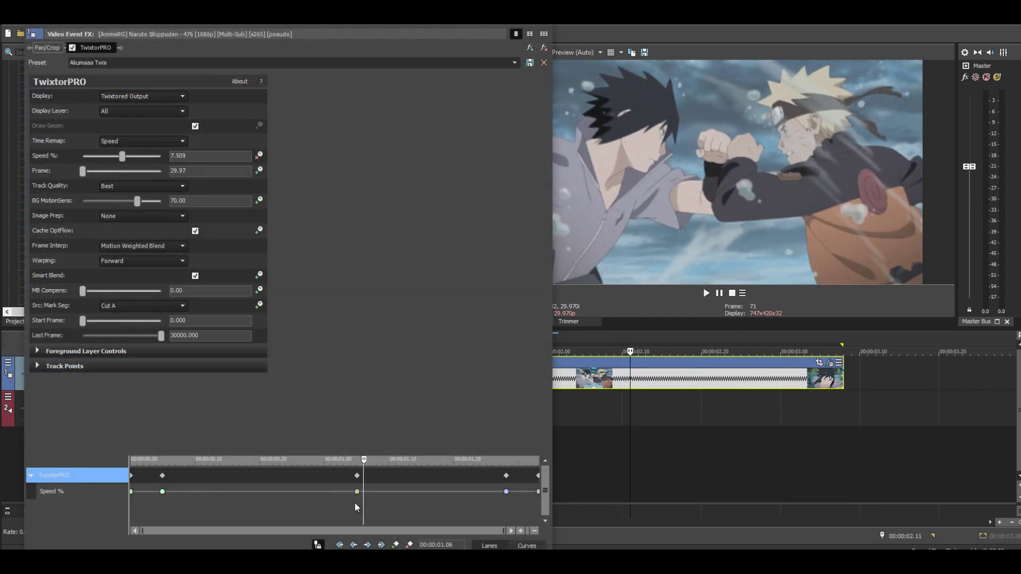
pyautogui.click(358, 491)
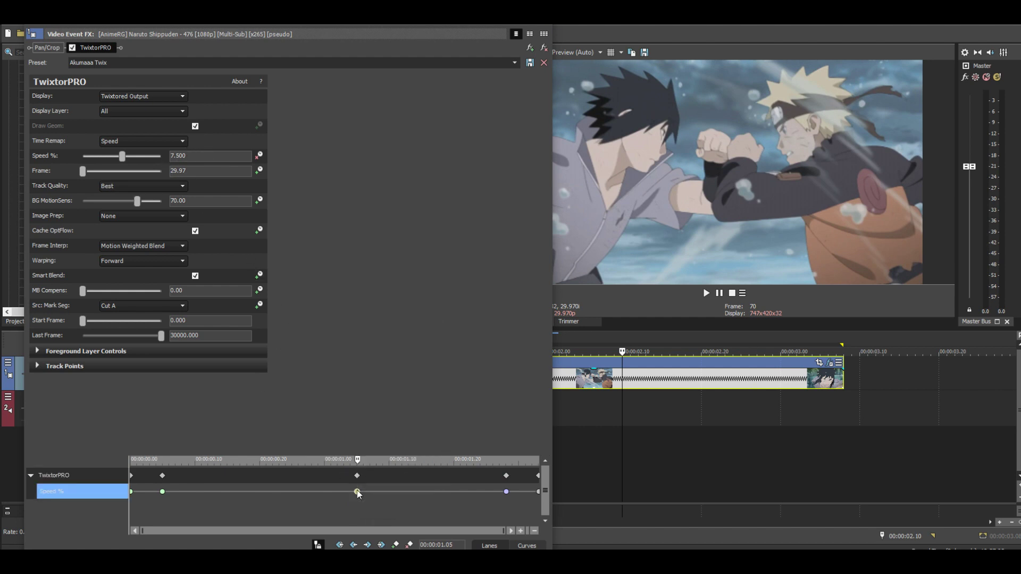
pyautogui.rightClick(357, 490)
pyautogui.click(404, 431)
pyautogui.moveTo(358, 503)
pyautogui.mouseDown()
pyautogui.moveTo(372, 505)
pyautogui.moveTo(322, 506)
pyautogui.moveTo(382, 503)
pyautogui.moveTo(342, 506)
pyautogui.moveTo(352, 506)
pyautogui.mouseUp()
pyautogui.doubleClick(198, 156)
pyautogui.write('10')
pyautogui.press('Return')
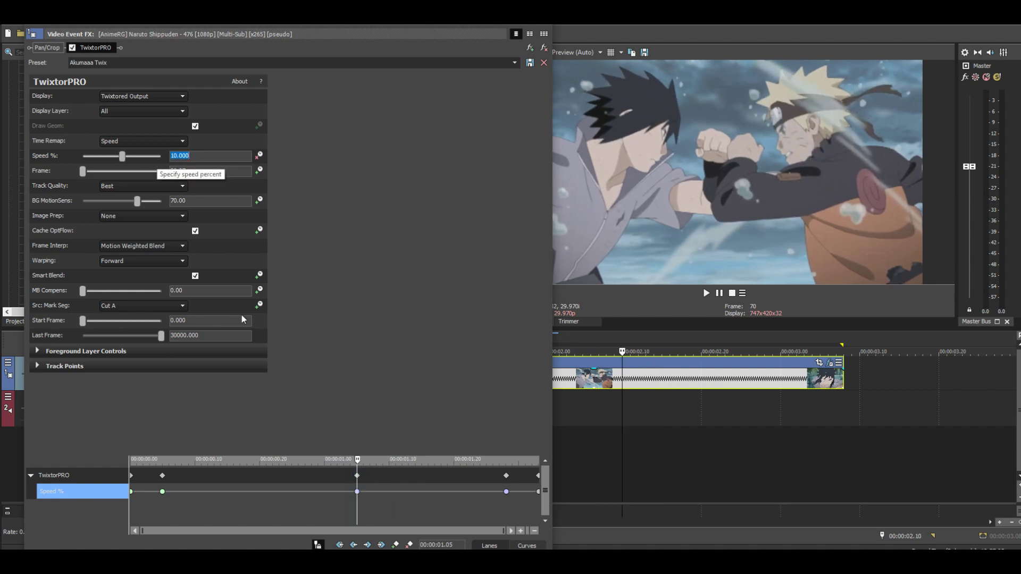
# - Move the 00:00:01.28 Speed % keyframe earlier to about 00:00:01.22, set the end keyframe to 30, and close the effect settings
pyautogui.moveTo(349, 512); pyautogui.dragTo(549, 507)
pyautogui.moveTo(517, 504); pyautogui.dragTo(538, 496)
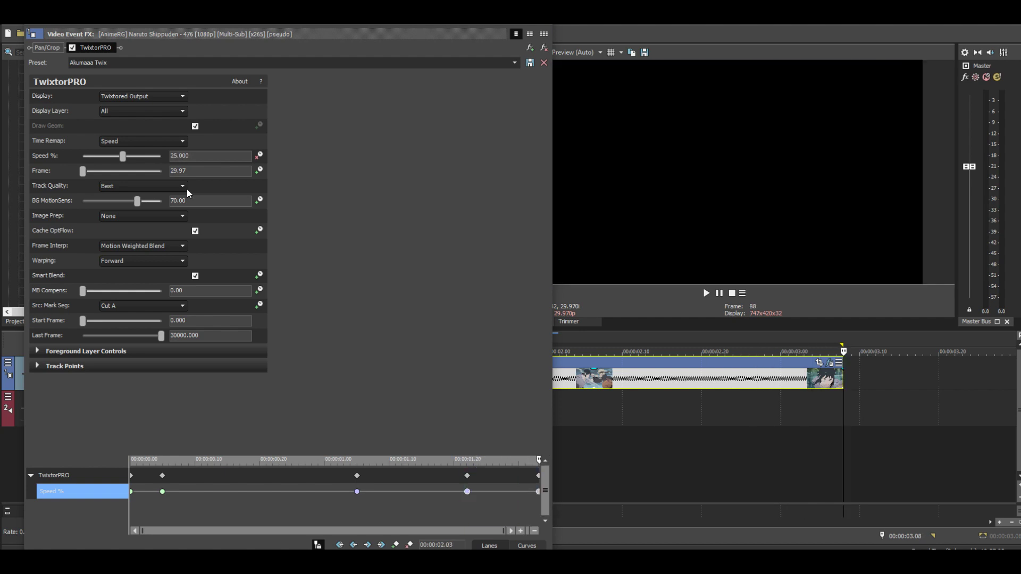
pyautogui.moveTo(211, 155); pyautogui.dragTo(138, 155)
pyautogui.write('30')
pyautogui.moveTo(453, 504); pyautogui.dragTo(543, 504)
pyautogui.click(541, 22)
# - Build a RAM preview across both clips and play the slow motion sequence
pyautogui.press('space')
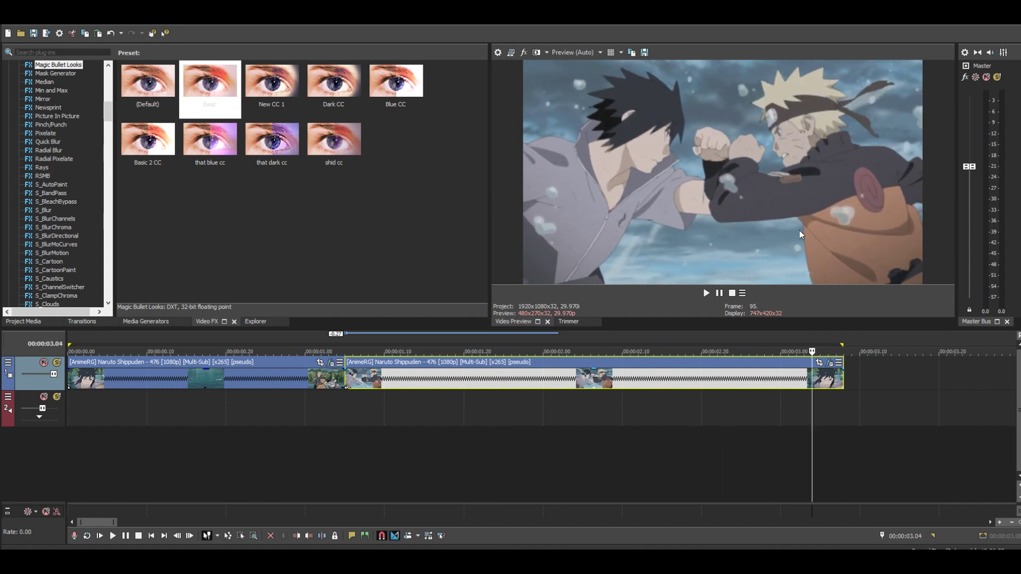
pyautogui.click(707, 293)
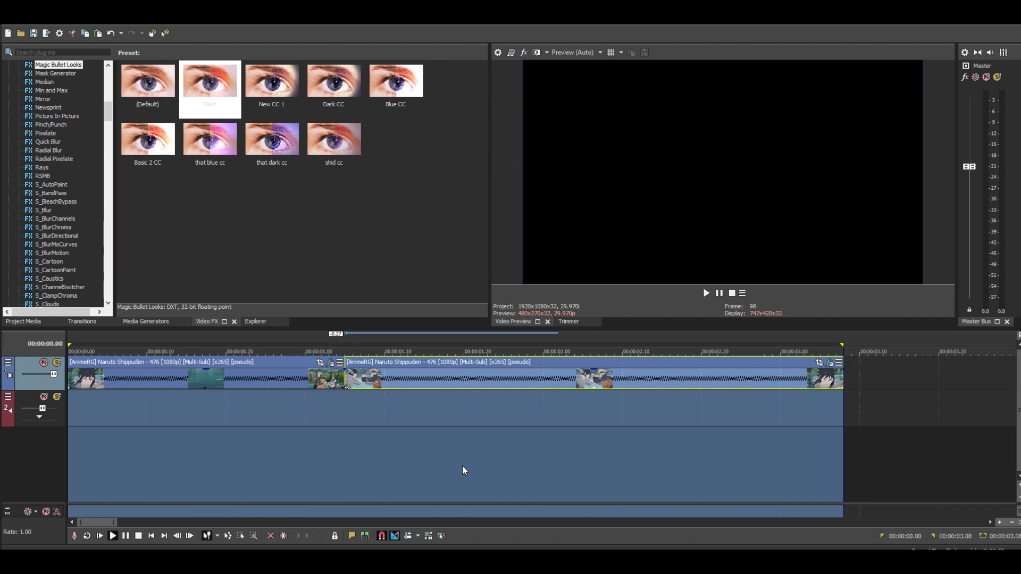
# - Apply the Basic preset of Magic Bullet Looks to the first clip and then to the second clip
pyautogui.click(226, 378)
pyautogui.click(232, 256)
pyautogui.moveTo(210, 85); pyautogui.dragTo(230, 375)
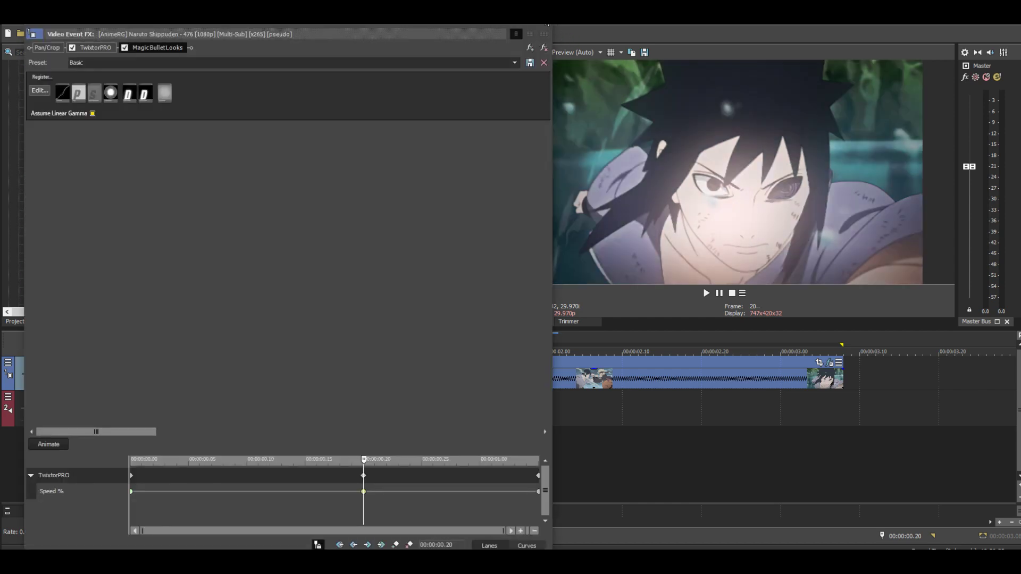
pyautogui.click(547, 25)
pyautogui.moveTo(201, 110)
pyautogui.mouseDown()
pyautogui.moveTo(547, 356)
pyautogui.moveTo(540, 384)
pyautogui.mouseUp()
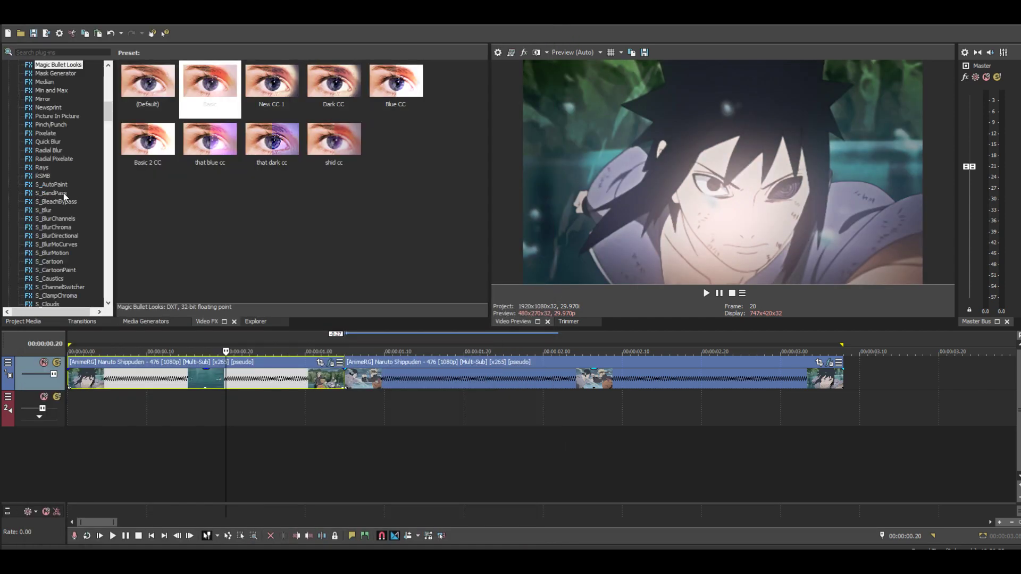
# - Browse the Sapphire effects in the plug-in list and play the finished two-clip sequence
pyautogui.click(62, 194)
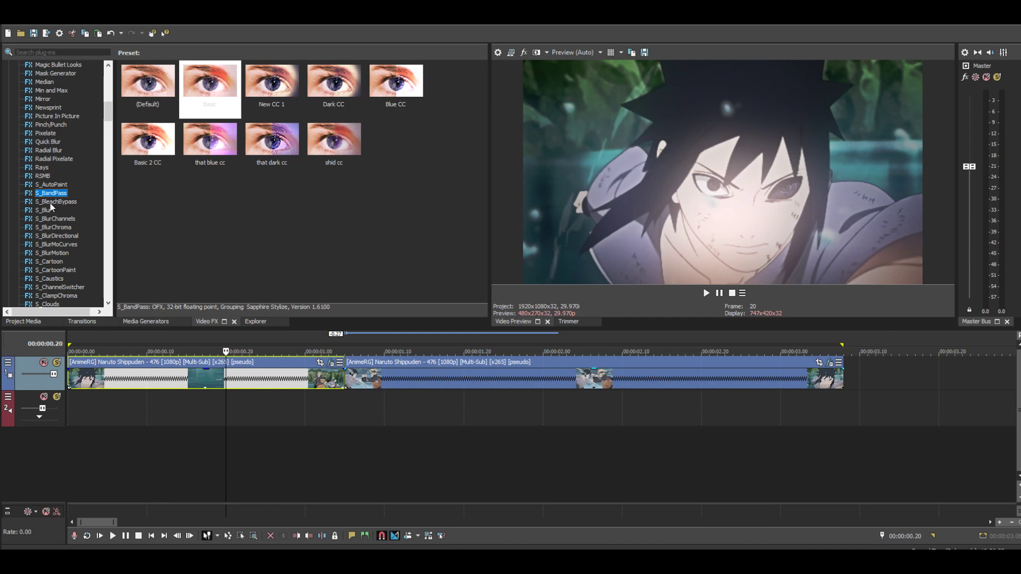
pyautogui.press('Down')
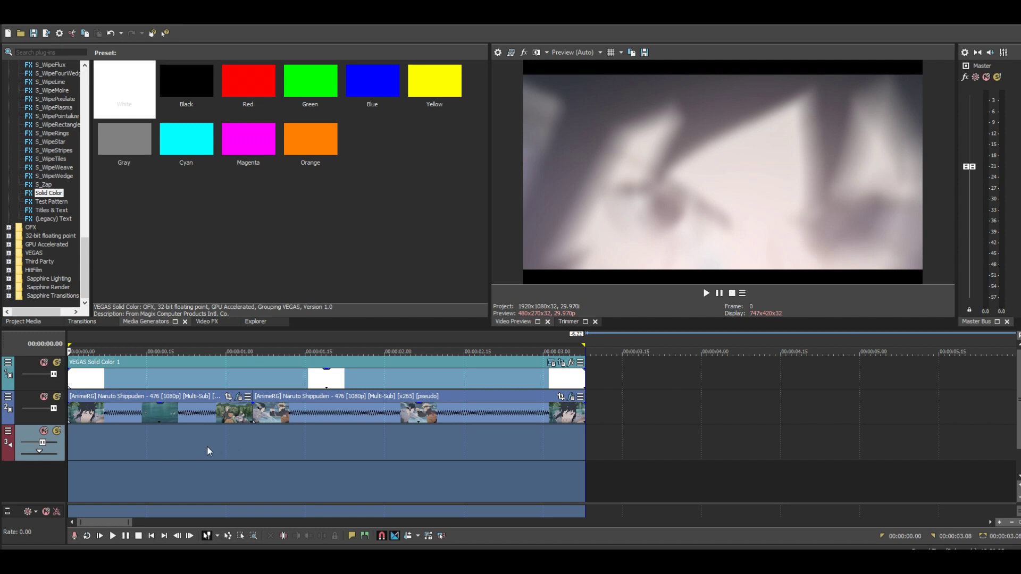
pyautogui.press('space')
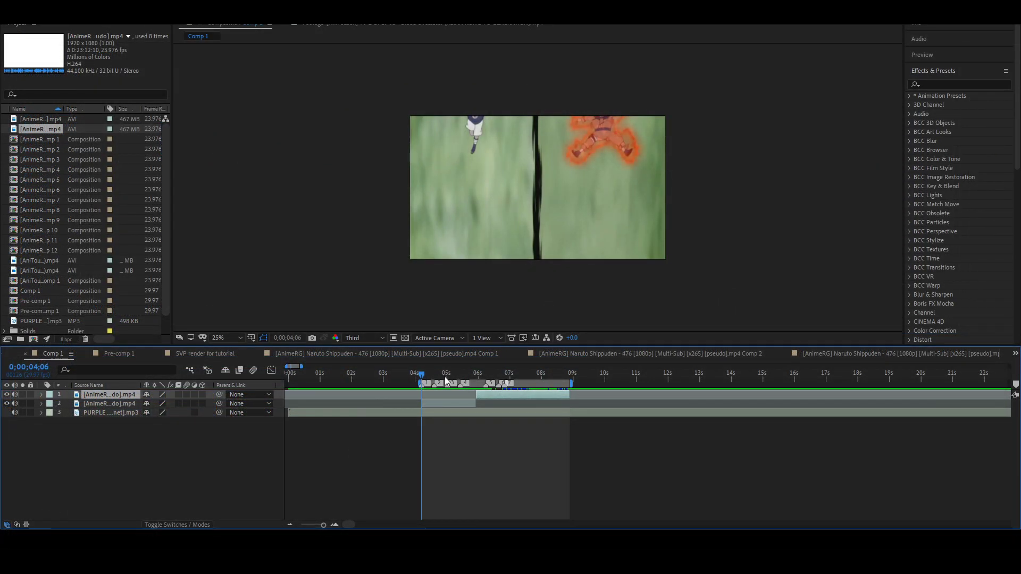
# - Switch to After Effects and play the two clips in Comp 1 from 0;00;04;06
pyautogui.click(427, 376)
pyautogui.press('=')
pyautogui.press('=')
pyautogui.press('=')
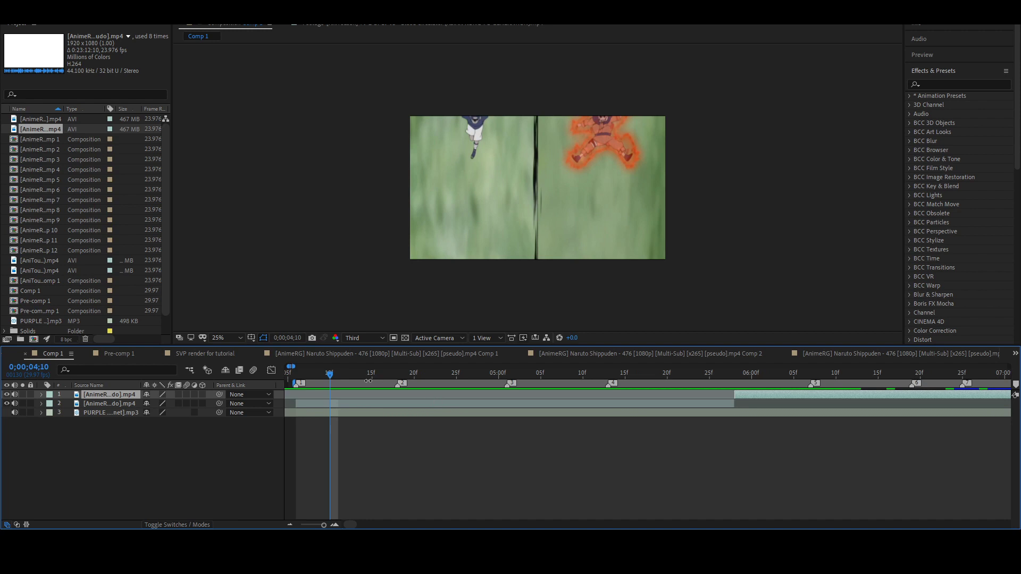
pyautogui.moveTo(330, 374); pyautogui.dragTo(787, 378)
pyautogui.scroll(-1, 469, 429)
pyautogui.moveTo(381, 375); pyautogui.dragTo(382, 375)
pyautogui.press('space')
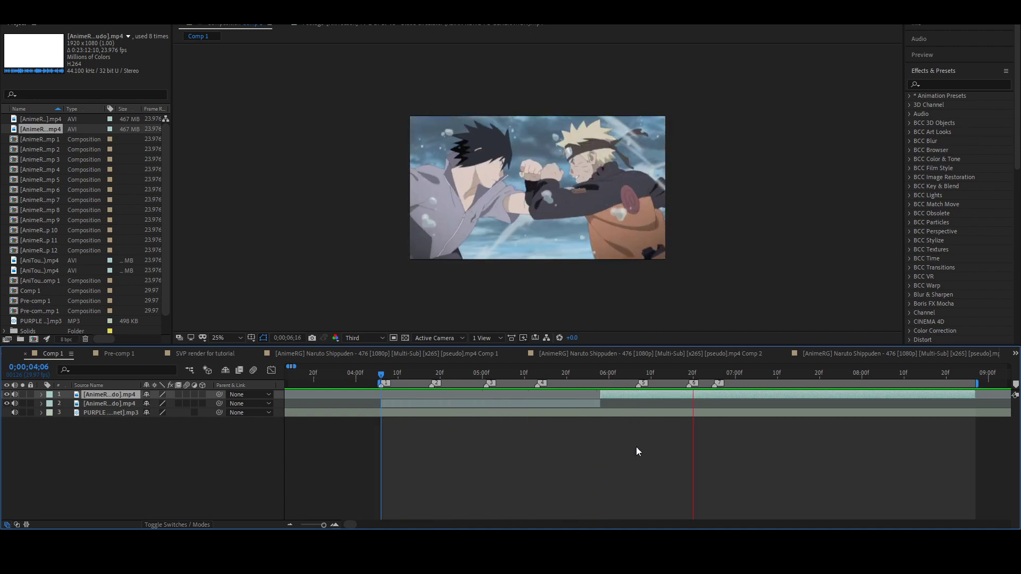
# - Scrub through the first clip in Comp 1 and examine its motion from the start at 0;00;04;06
pyautogui.moveTo(532, 378); pyautogui.dragTo(481, 395)
pyautogui.scroll(2, 518, 181)
pyautogui.scroll(-2, 519, 182)
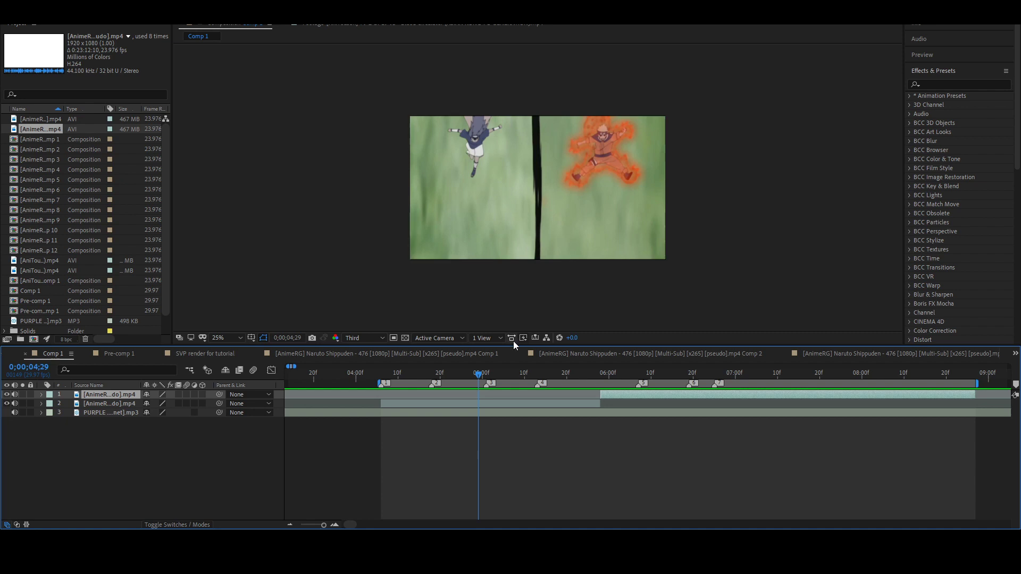
pyautogui.click(490, 406)
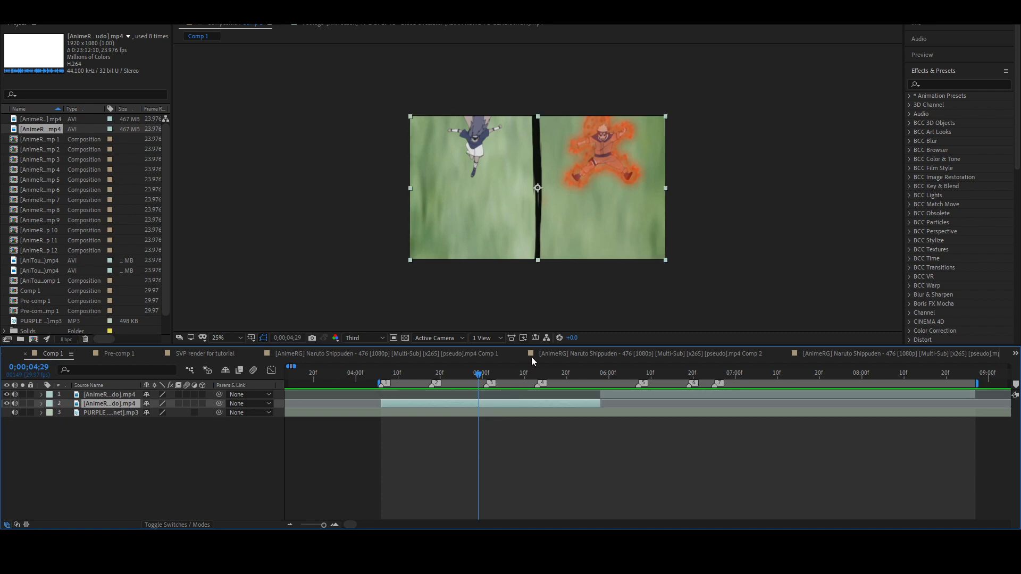
pyautogui.click(470, 464)
pyautogui.click(382, 375)
pyautogui.moveTo(381, 375)
pyautogui.mouseDown()
pyautogui.moveTo(606, 375)
pyautogui.moveTo(381, 381)
pyautogui.mouseUp()
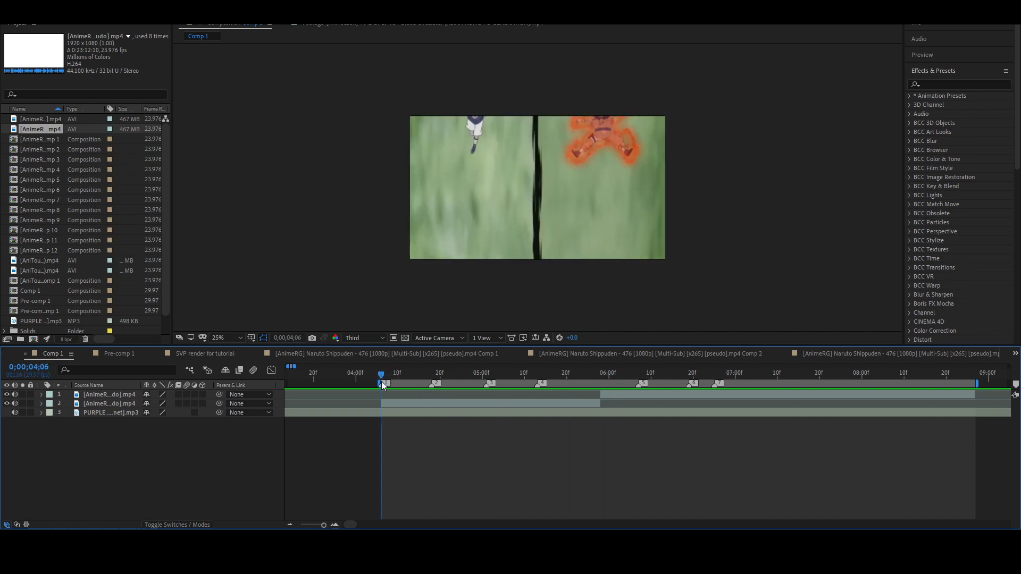
pyautogui.click(394, 404)
pyautogui.press('pagedown')
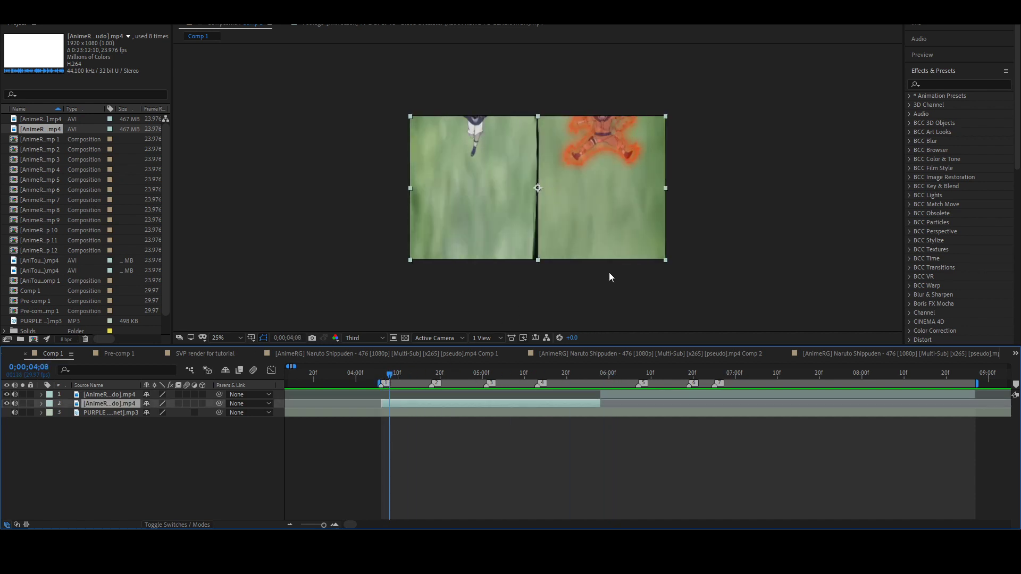
# - Step through the second clip frame by frame from about 0;00;06;02 to 0;00;06;21, comparing neighbouring frames for repeated drawings
pyautogui.moveTo(610, 377); pyautogui.dragTo(617, 378)
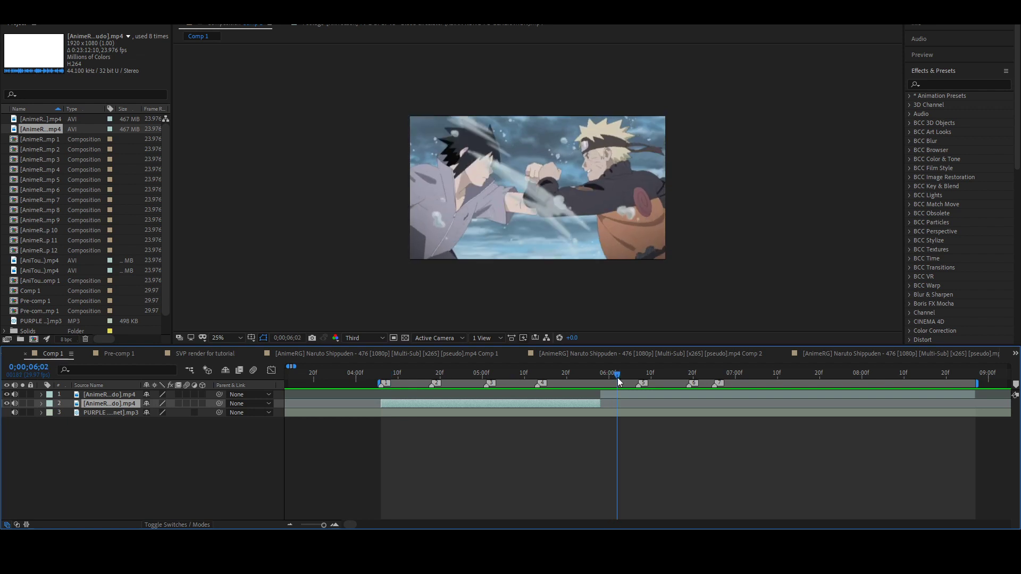
pyautogui.hotkey('ctrl', 'Up')
pyautogui.press('pagedown')
pyautogui.press('pagedown')
pyautogui.press('pagedown')
pyautogui.press('pageup')
pyautogui.press('pageup')
pyautogui.press('pageup')
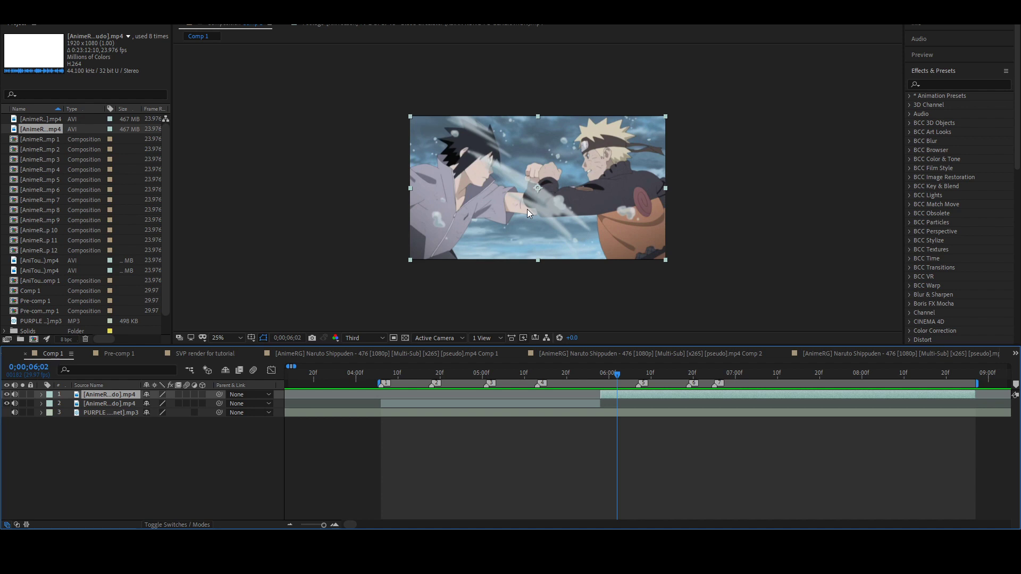
pyautogui.press('pagedown')
pyautogui.press('pagedown')
pyautogui.press('pageup')
pyautogui.press('pageup')
pyautogui.press('pageup')
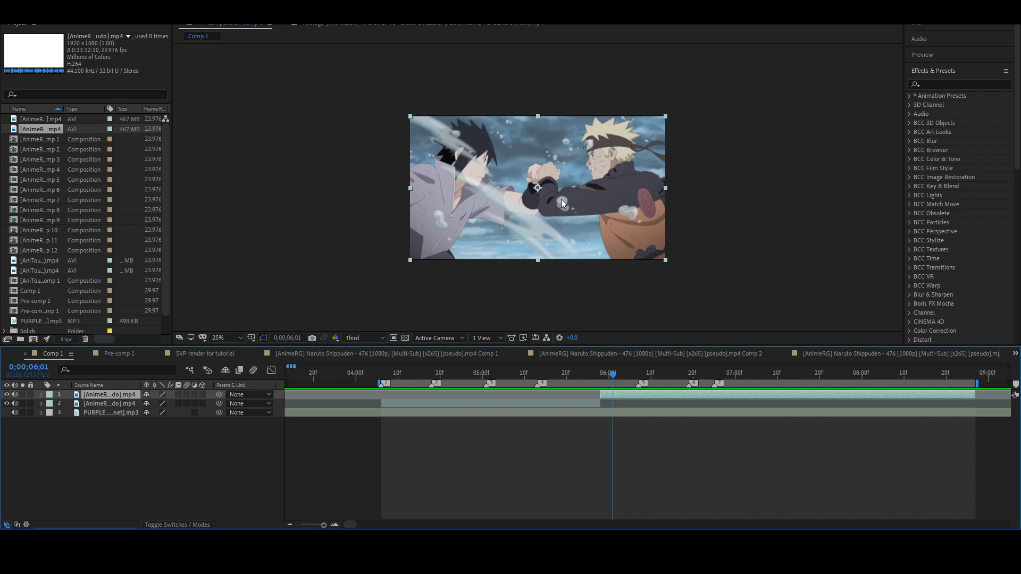
pyautogui.press('pagedown')
pyautogui.press('pagedown')
pyautogui.press('pageup')
pyautogui.press('pageup')
pyautogui.press('pagedown')
pyautogui.press('pagedown')
pyautogui.press('pagedown')
pyautogui.press('pagedown')
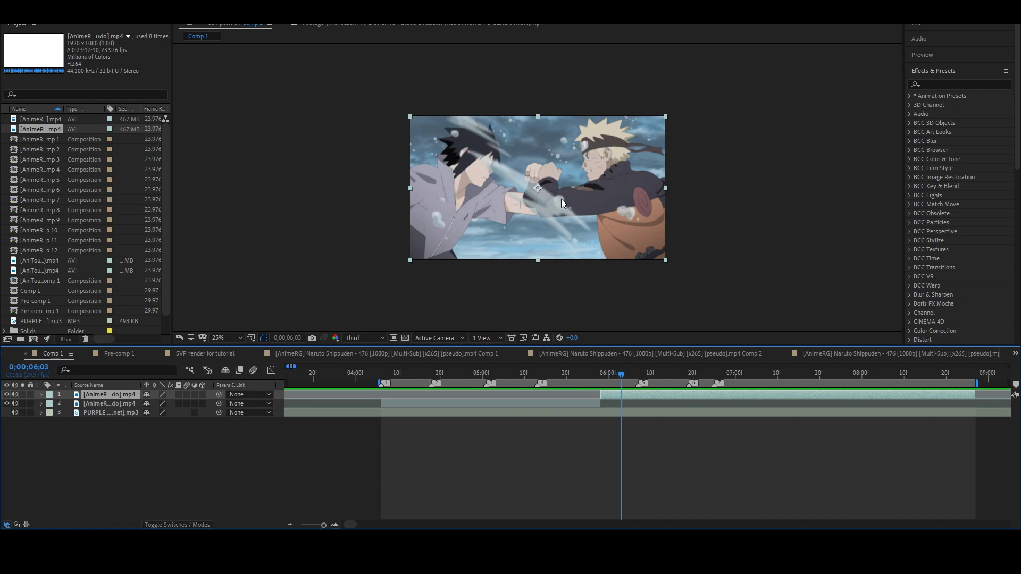
pyautogui.press('pagedown')
pyautogui.press('pagedown')
pyautogui.press('pagedown')
pyautogui.press('pagedown')
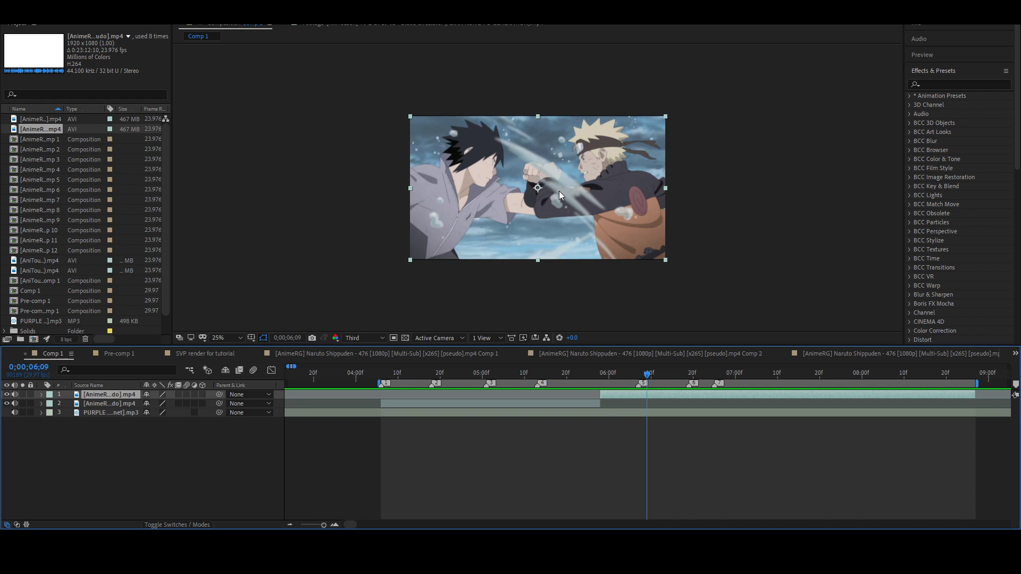
pyautogui.press('pagedown')
pyautogui.press('pagedown')
pyautogui.press('pagedown')
pyautogui.press('pagedown')
pyautogui.press('pagedown')
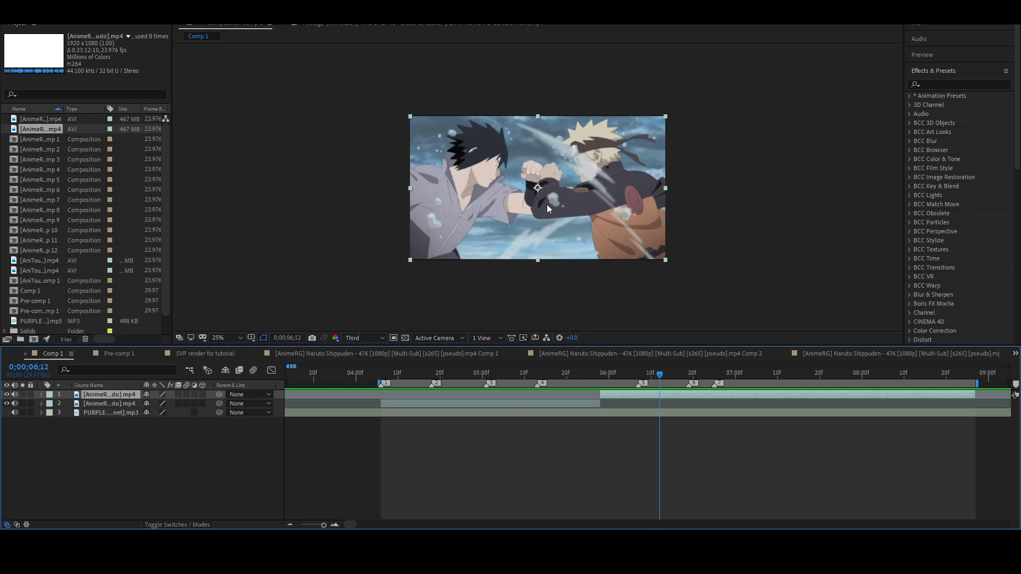
pyautogui.press('pagedown')
pyautogui.press('pagedown')
pyautogui.press('pagedown')
pyautogui.press('pagedown')
pyautogui.press('pagedown')
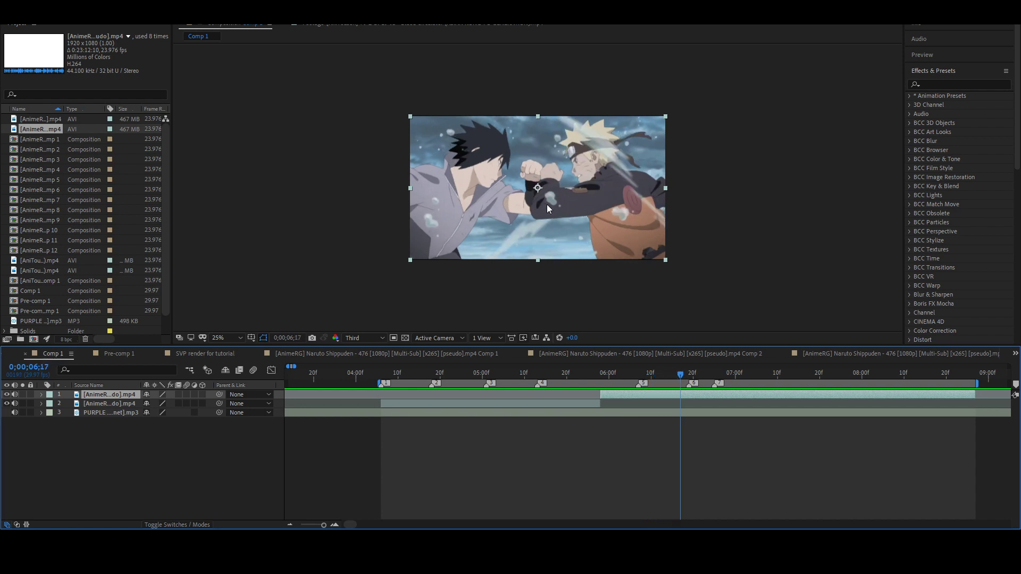
pyautogui.press('pagedown')
pyautogui.press('pagedown')
pyautogui.press('pagedown')
pyautogui.press('pagedown')
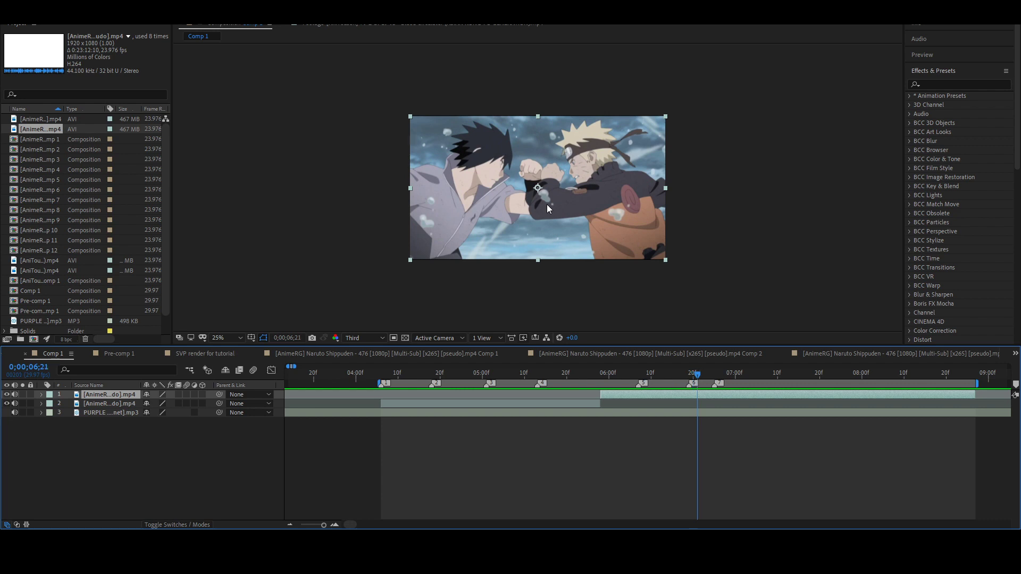
# - Return to the first clip at about 0;00;04;16 and pre-compose its layer
pyautogui.moveTo(611, 368); pyautogui.dragTo(425, 405)
pyautogui.click(425, 405)
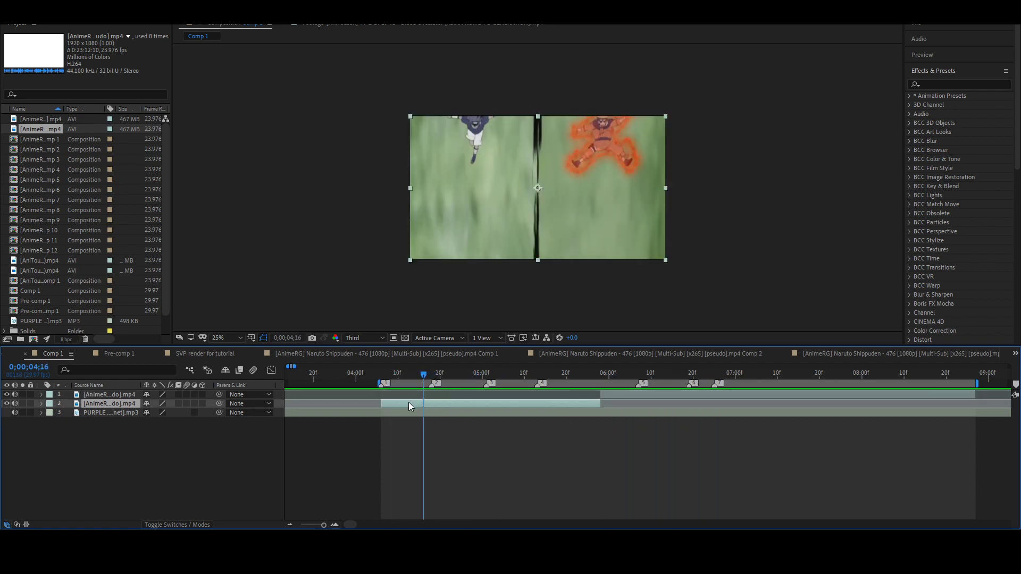
pyautogui.hotkey('ctrl', 'shift', 'c')
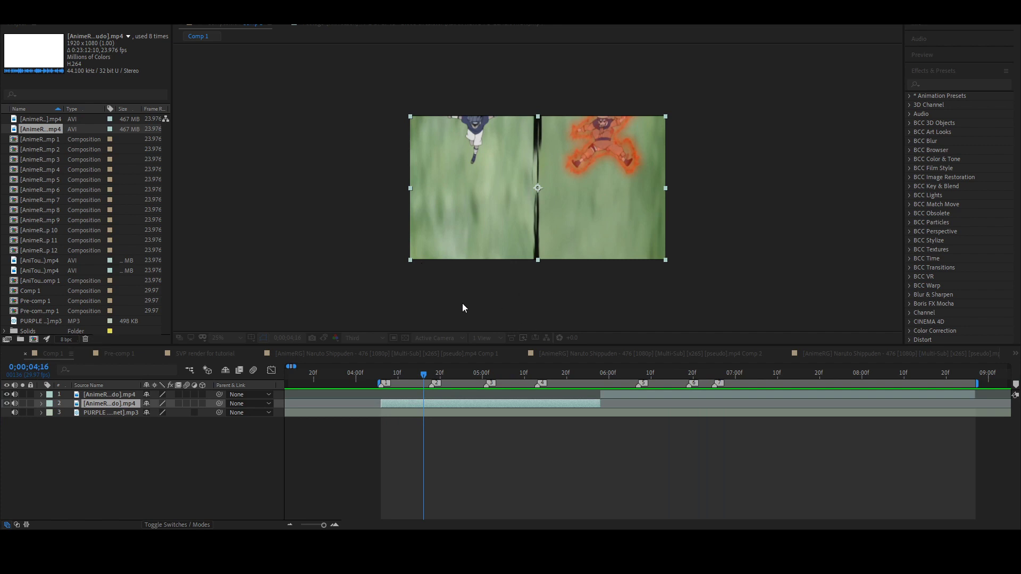
pyautogui.press('Return')
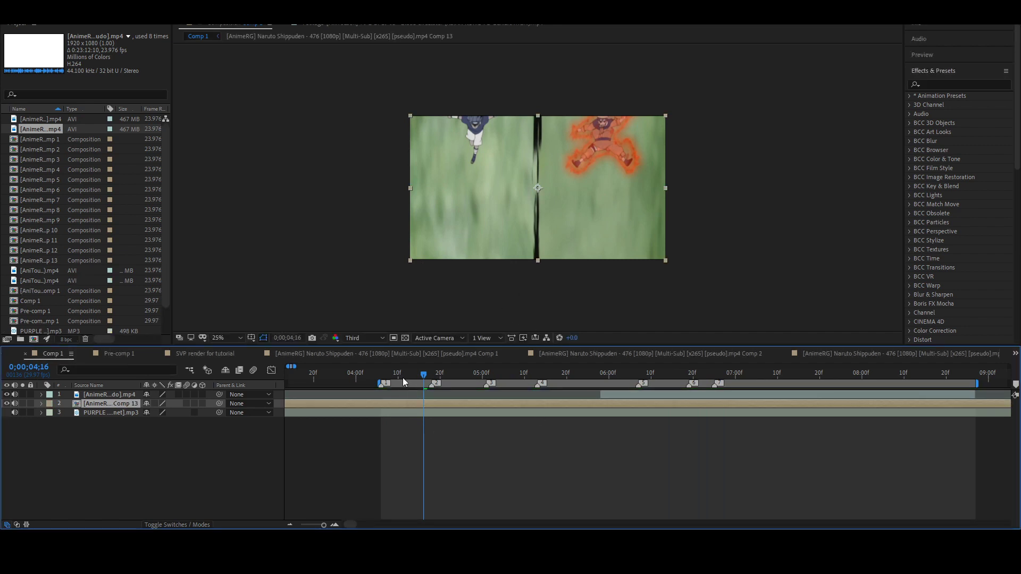
# - Split the pre-composed first clip at 0;00;04;06 and delete the part before it
pyautogui.click(382, 372)
pyautogui.hotkey('ctrl', 'shift', 'd')
pyautogui.click(374, 412)
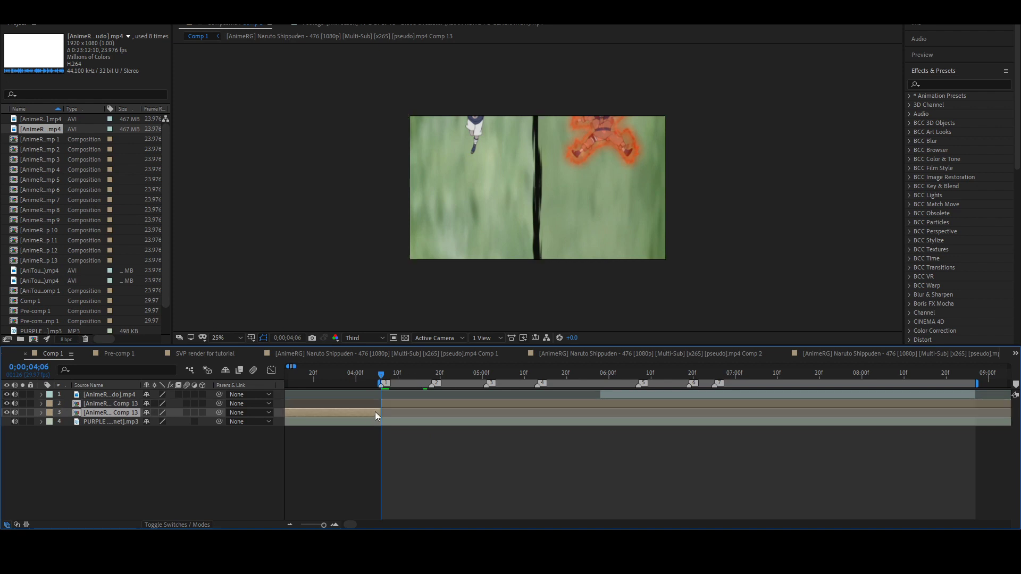
pyautogui.press('Delete')
# - Find the "sexy twixtor" user preset and apply it to the pre-composed first clip
pyautogui.click(419, 377)
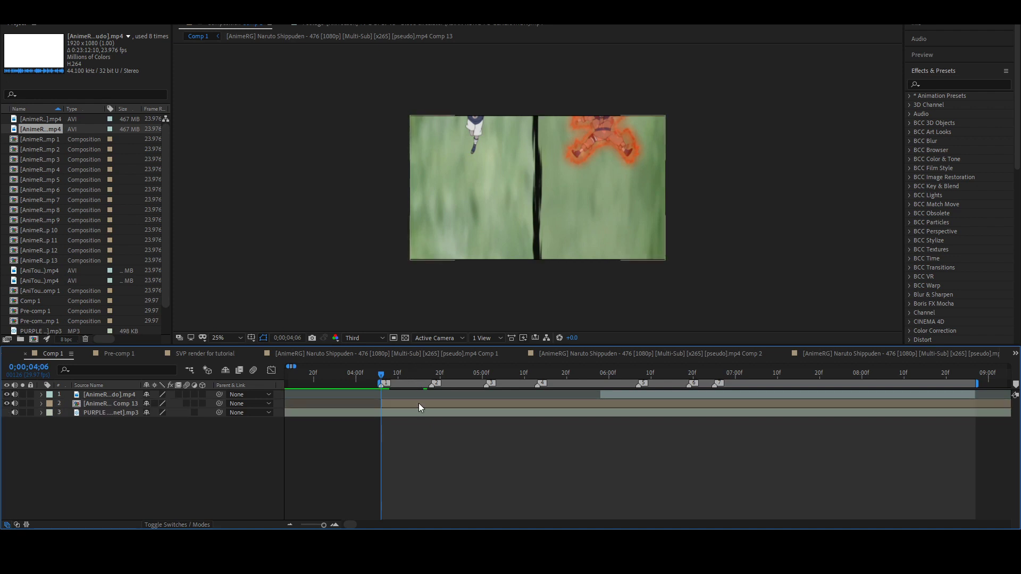
pyautogui.click(420, 411)
pyautogui.click(420, 402)
pyautogui.click(964, 84)
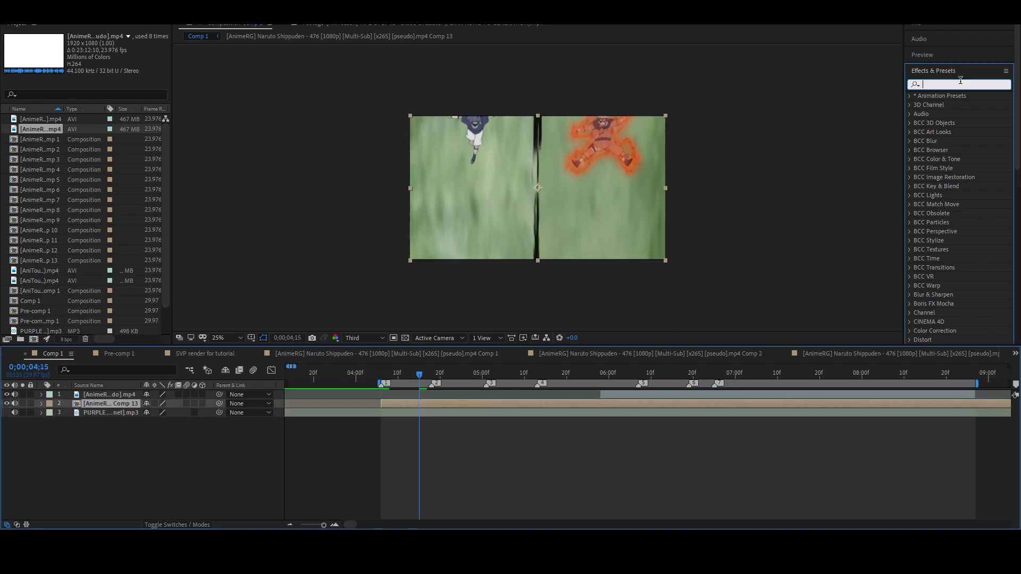
pyautogui.write('sexy twix')
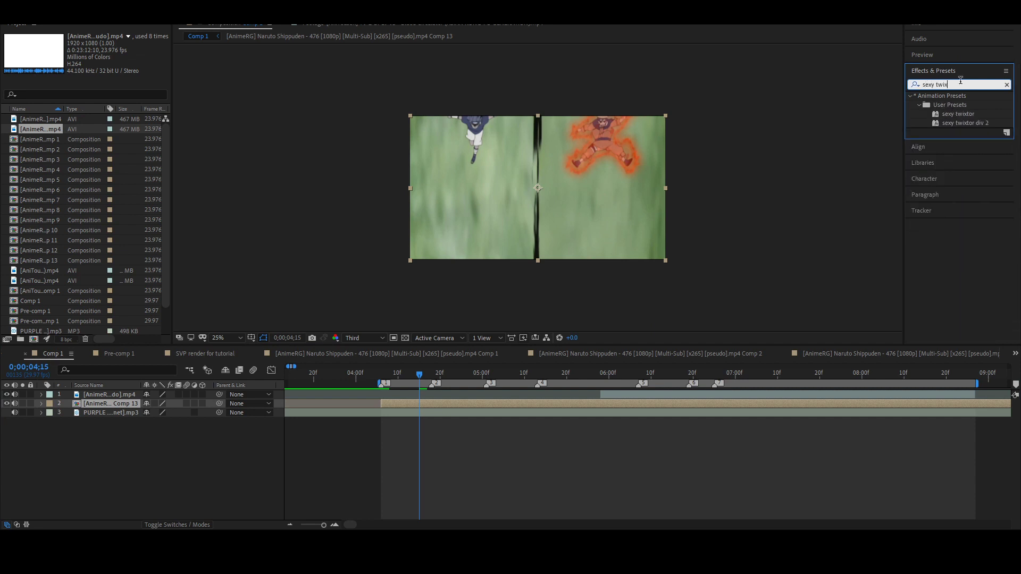
pyautogui.moveTo(957, 114); pyautogui.dragTo(579, 404)
# - Check the source footage's frame rate and set Twixtor Pro's Input: Frame Rate to 23.976/3
pyautogui.click(101, 127)
pyautogui.write('23.976')
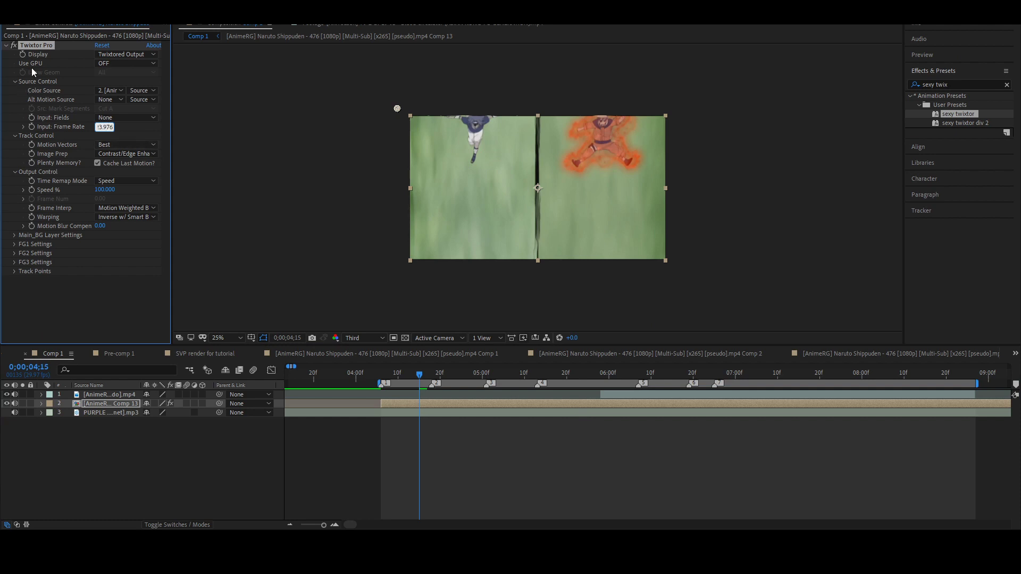
pyautogui.click(2, 25)
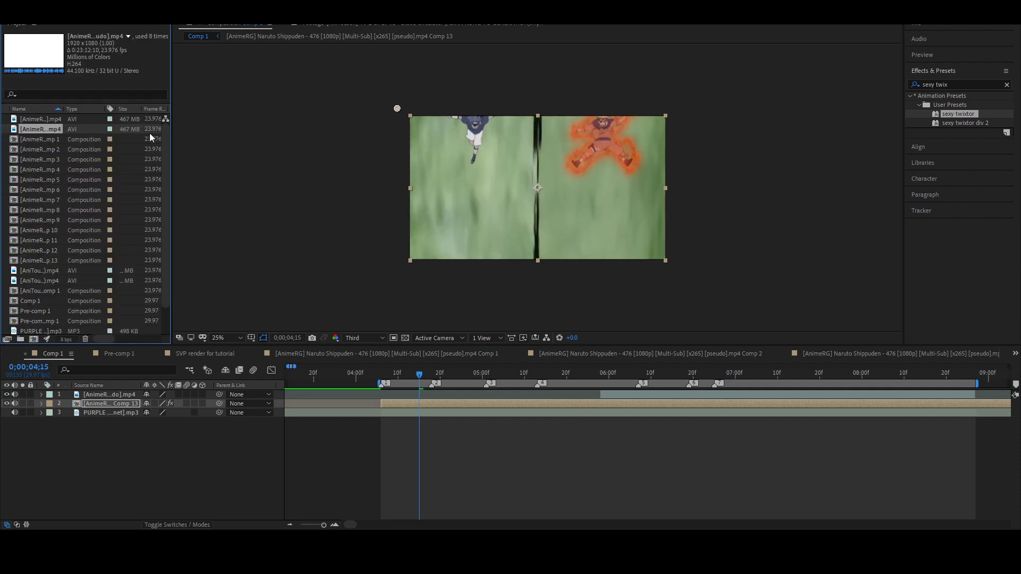
pyautogui.click(402, 402)
pyautogui.press('F3')
pyautogui.press('End')
pyautogui.write('/3')
pyautogui.press('Return')
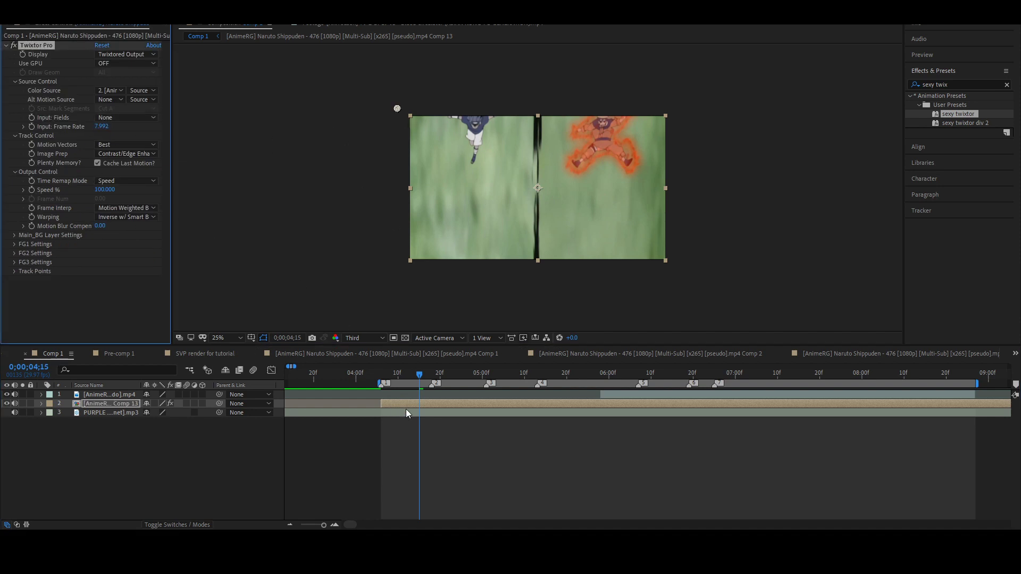
# - Pre-compose the Twixtor layer again and apply the "sexy twixtor" preset to the new pre-comp
pyautogui.click(525, 325)
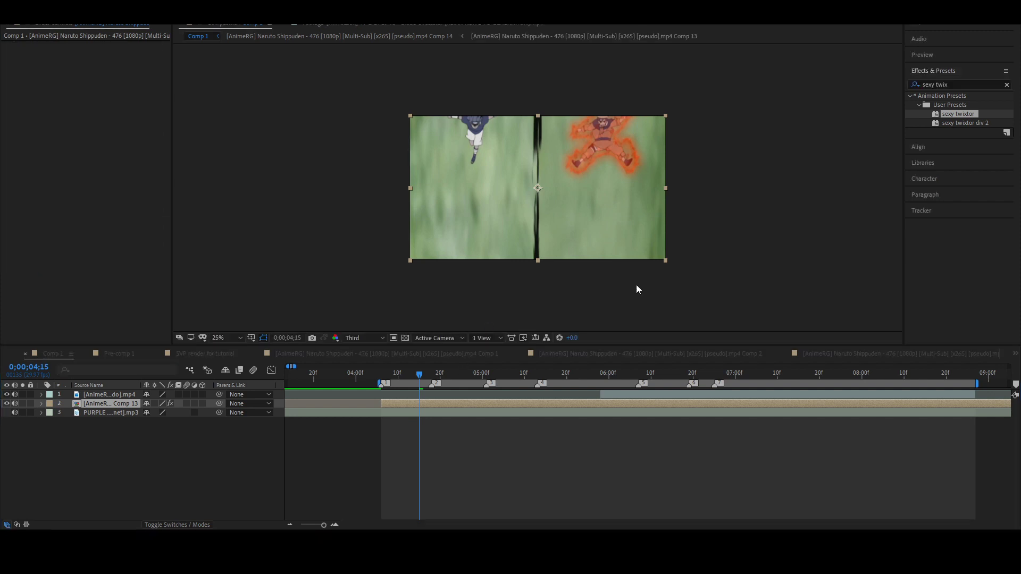
pyautogui.moveTo(772, 251); pyautogui.dragTo(412, 407)
# - Split the new pre-comp layer at 0;00;04;06 and delete the part before it
pyautogui.click(382, 375)
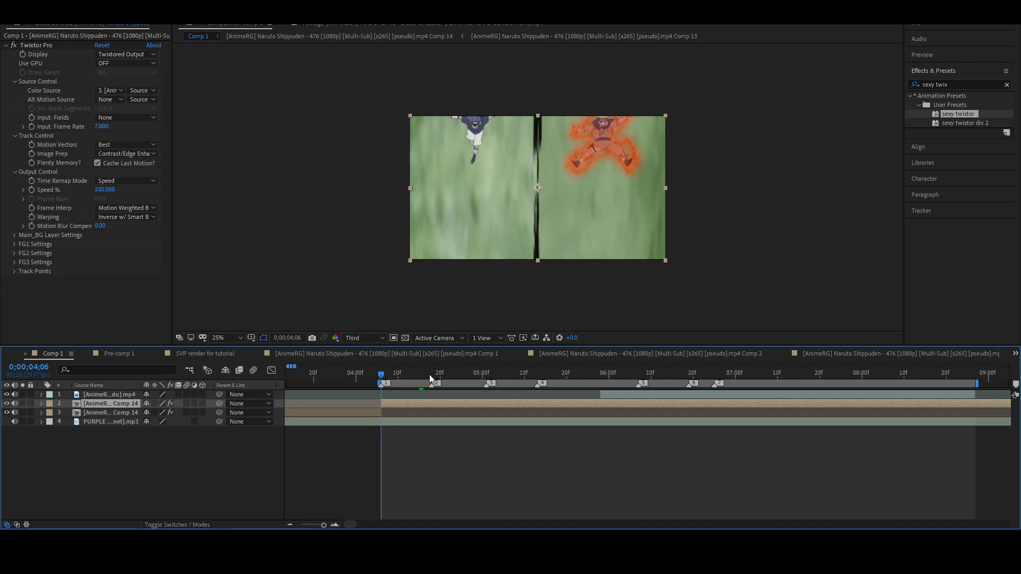
pyautogui.click(367, 412)
pyautogui.press('Delete')
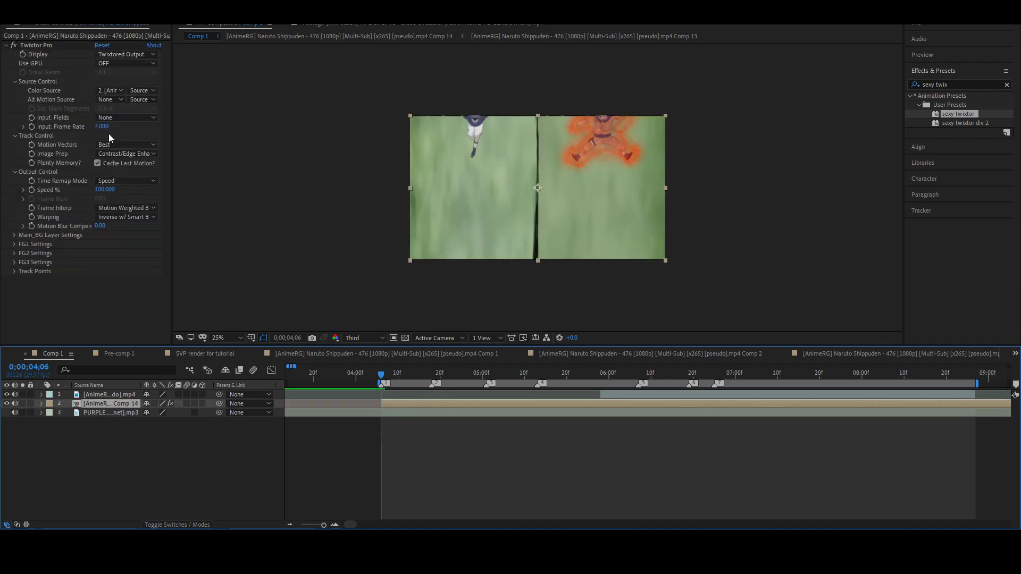
# - Set the Input: Frame Rate of the new pre-comp's Twixtor Pro effect to 23.976
pyautogui.click(101, 126)
pyautogui.write('2')
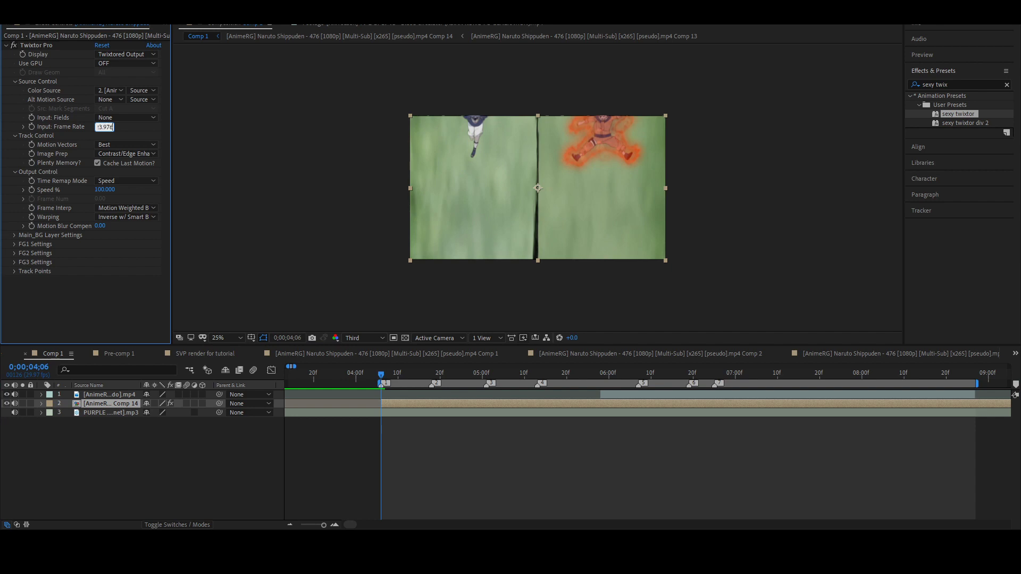
pyautogui.write('3.976')
pyautogui.press('Return')
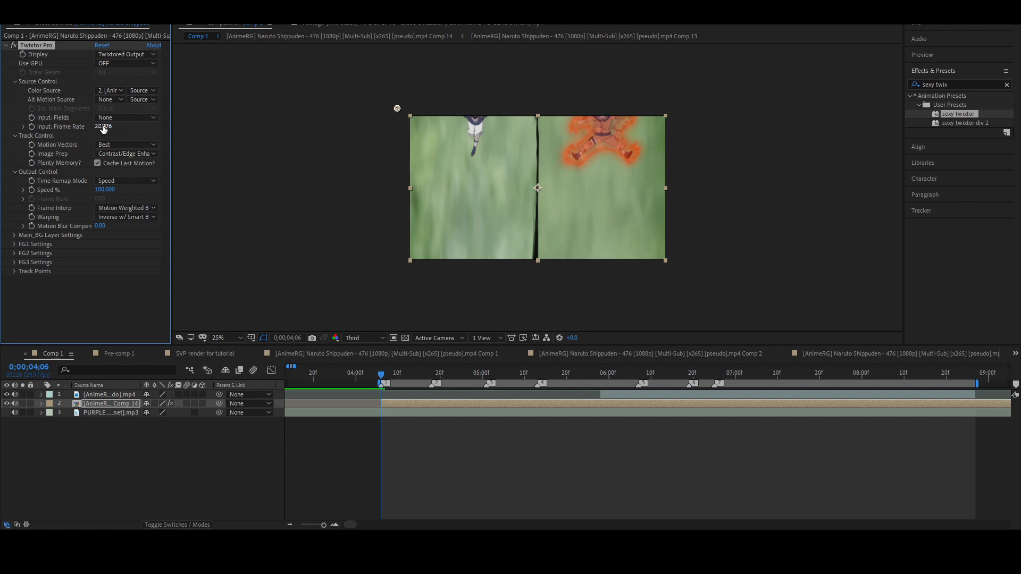
# - Enable time remapping on the Twixtor pre-comp layer and move to its start at 0;00;04;06
pyautogui.moveTo(494, 382)
pyautogui.mouseDown()
pyautogui.moveTo(599, 374)
pyautogui.moveTo(469, 375)
pyautogui.moveTo(601, 391)
pyautogui.moveTo(432, 383)
pyautogui.mouseUp()
pyautogui.click(450, 420)
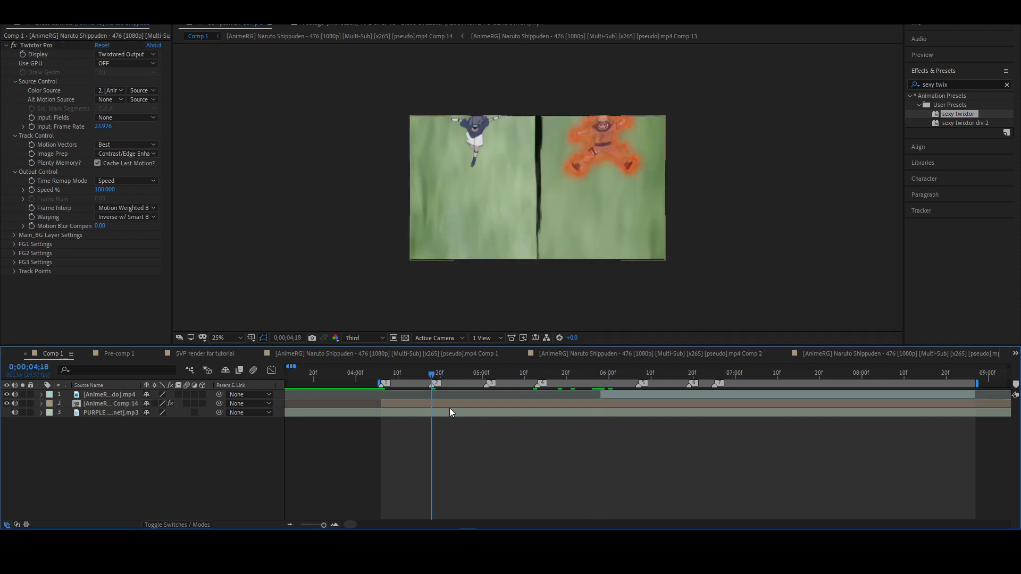
pyautogui.click(456, 404)
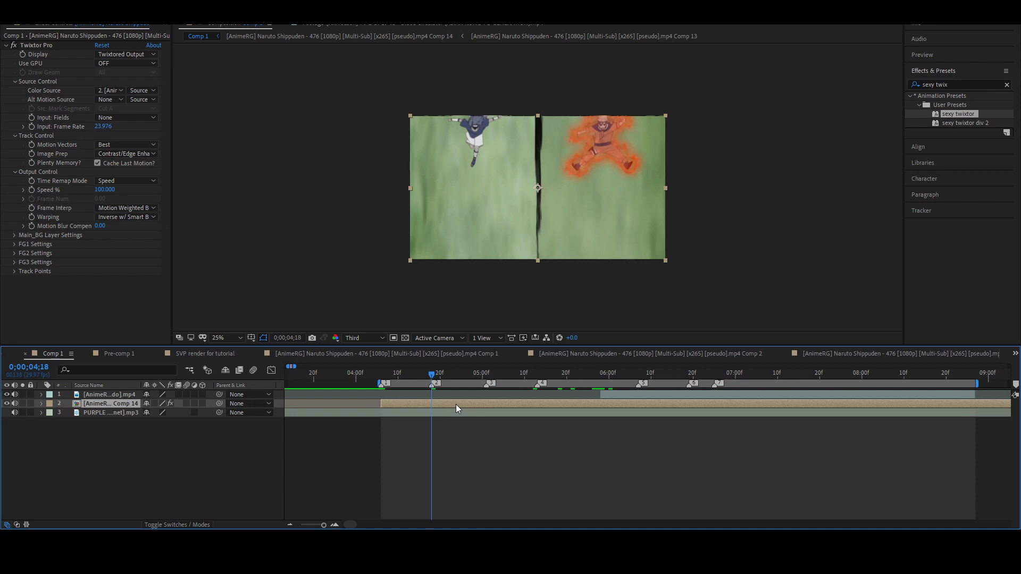
pyautogui.hotkey('ctrl', 'alt', 't')
pyautogui.moveTo(378, 372); pyautogui.dragTo(381, 372)
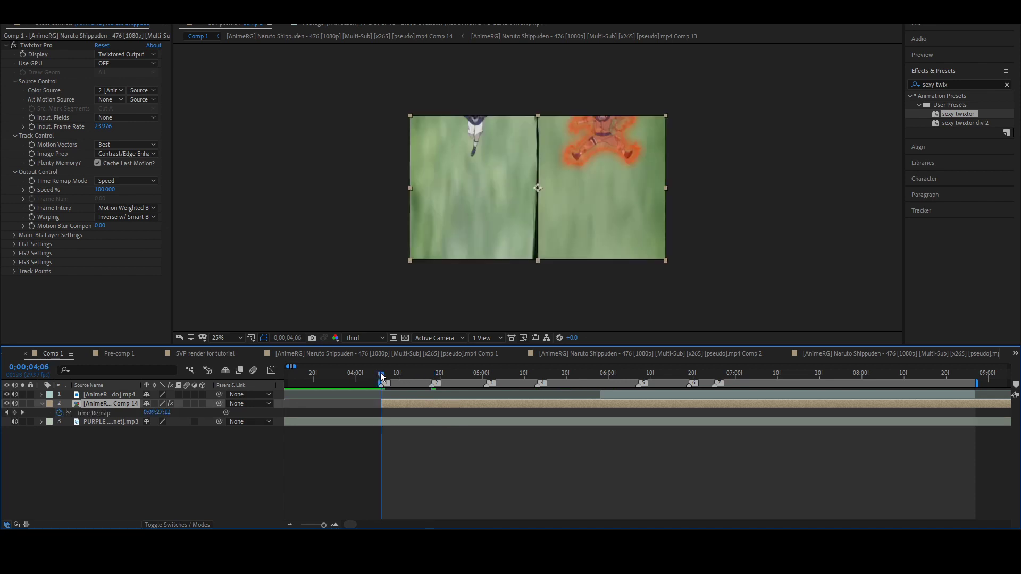
# - Add Time Remap keyframes to the Twixtor pre-comp at 0;00;04;06 and 0;00;05;28, shifting the top clip one frame later
pyautogui.click(14, 413)
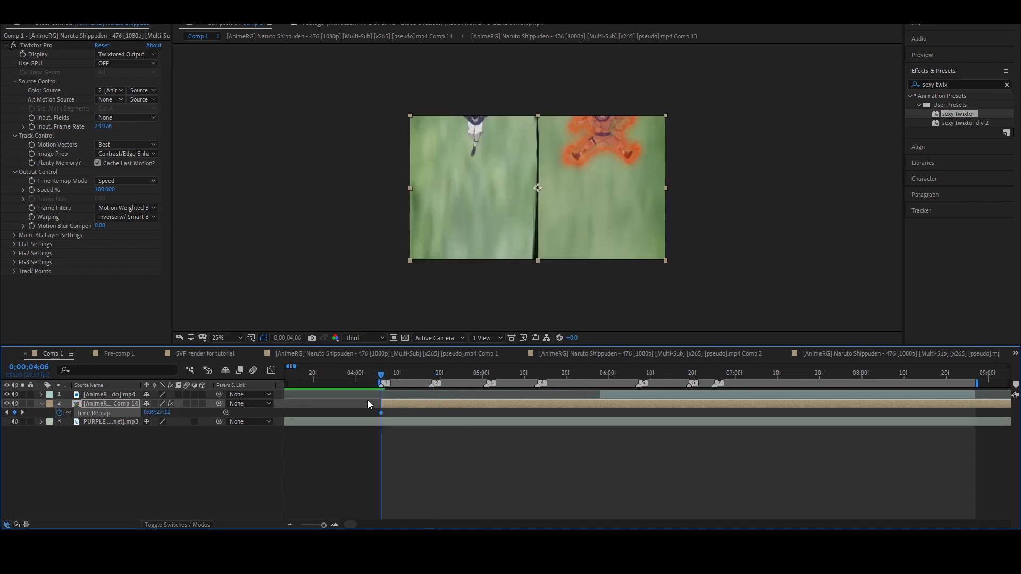
pyautogui.moveTo(436, 373); pyautogui.dragTo(601, 377)
pyautogui.click(601, 413)
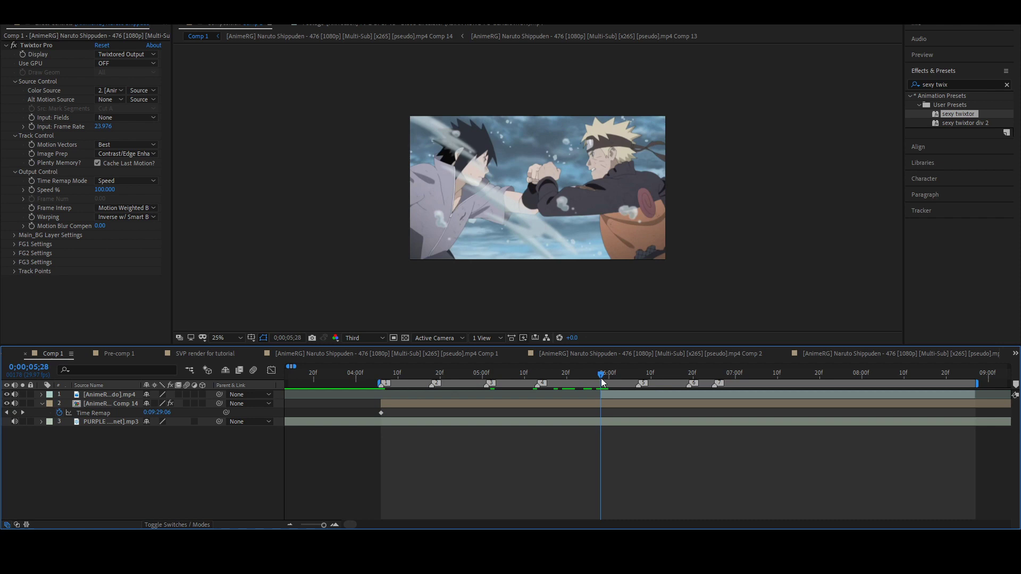
pyautogui.click(598, 375)
pyautogui.click(608, 394)
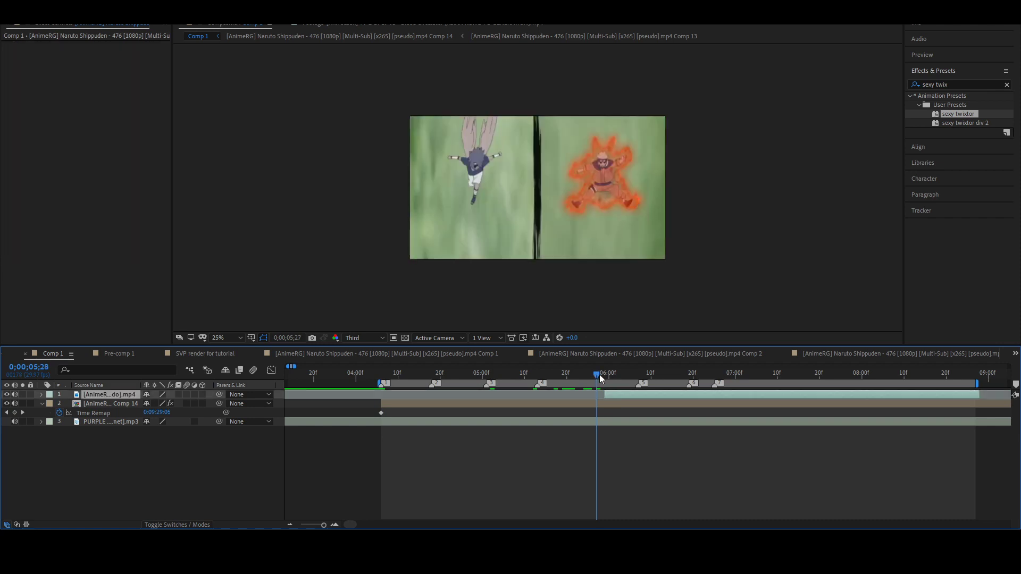
pyautogui.click(601, 377)
pyautogui.click(14, 412)
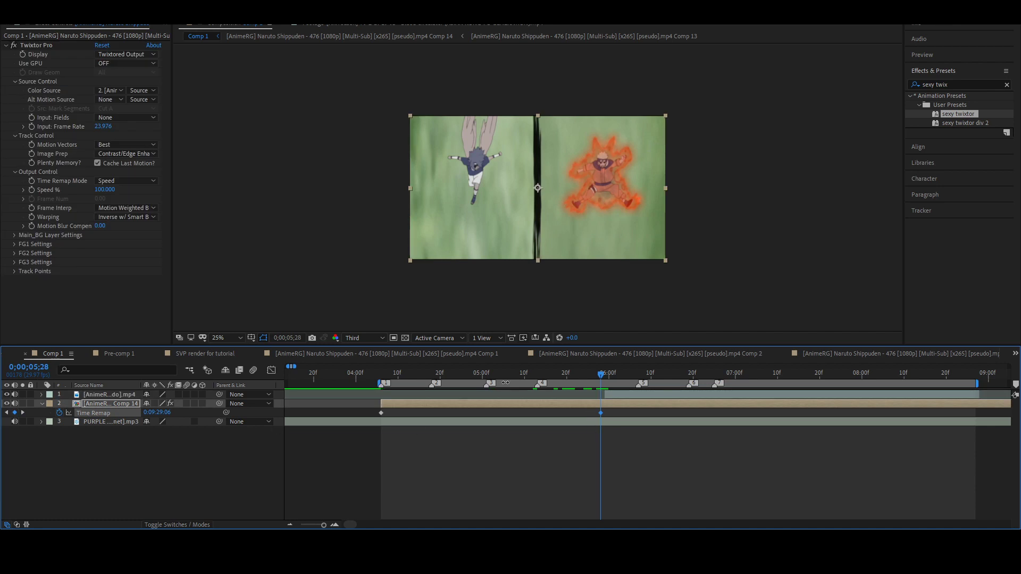
# - Move the second Time Remap keyframe to marker 2 at 0;00;04;18, split the layer there and delete the part after it
pyautogui.click(433, 379)
pyautogui.moveTo(601, 414); pyautogui.dragTo(432, 413)
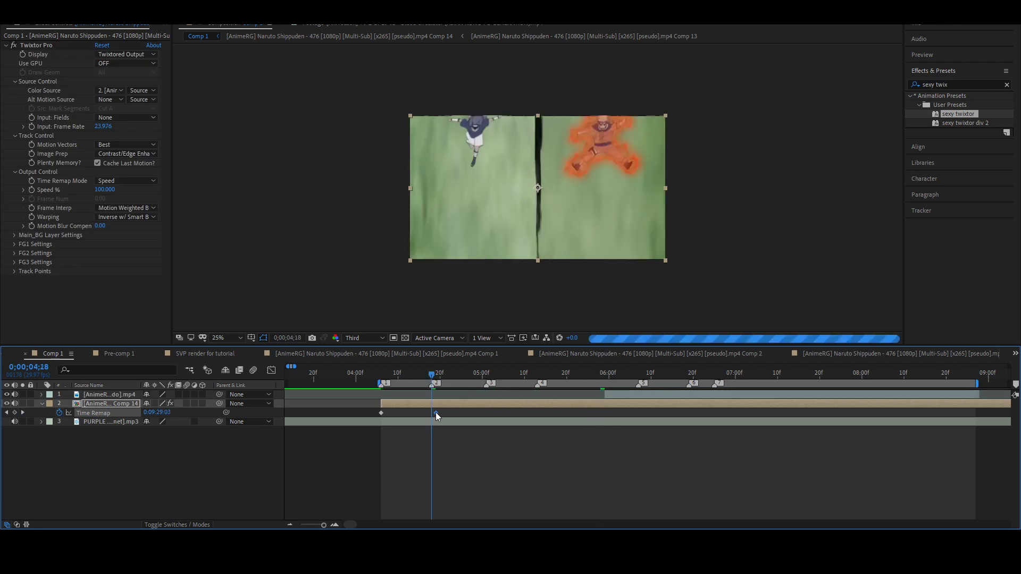
pyautogui.hotkey('ctrl', 'shift', 'd')
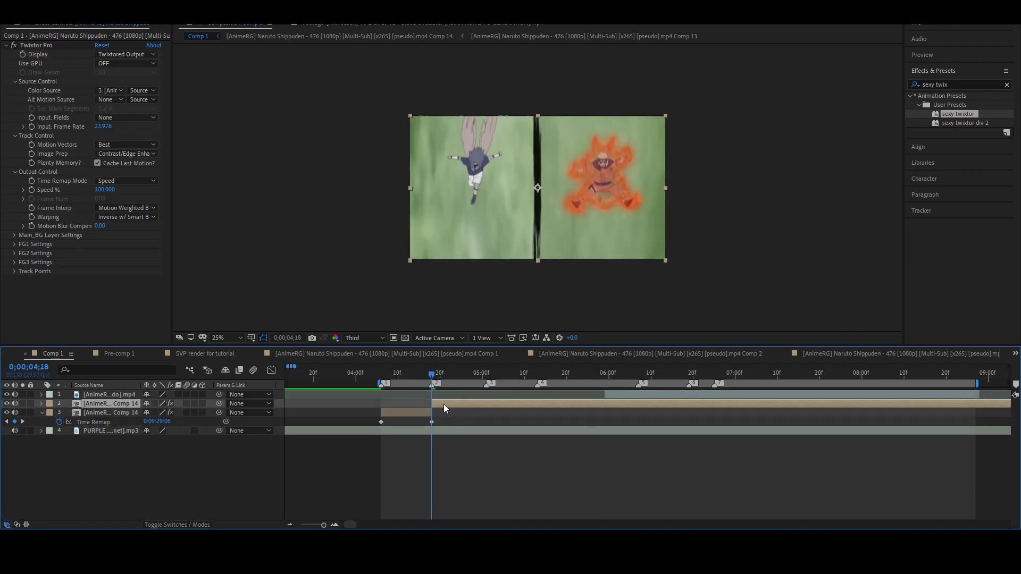
pyautogui.press('Delete')
# - Apply Easy Ease to both Time Remap keyframes of the trimmed pre-comp
pyautogui.click(415, 372)
pyautogui.moveTo(461, 414); pyautogui.dragTo(351, 417)
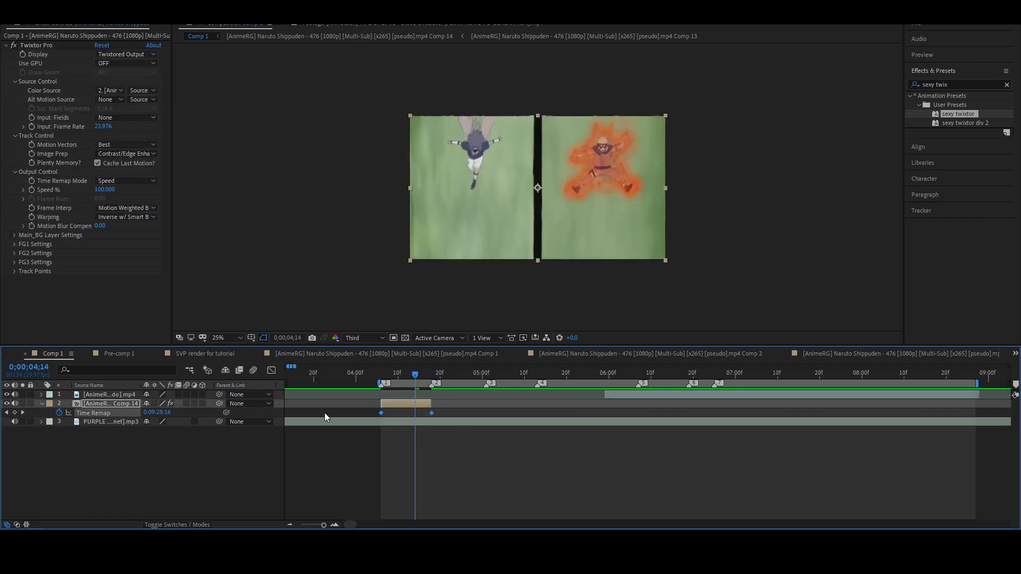
pyautogui.click(272, 371)
pyautogui.click(272, 370)
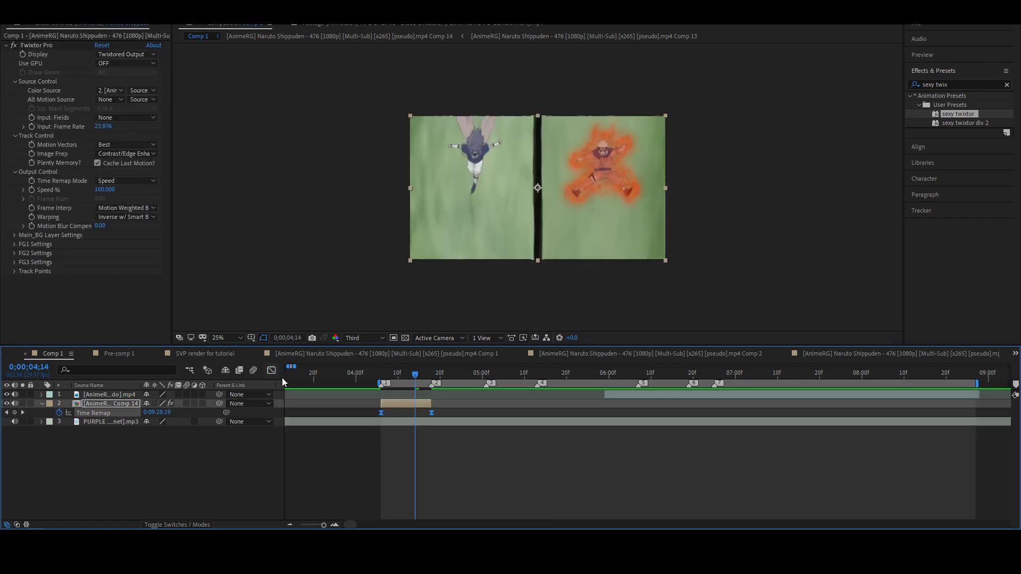
pyautogui.click(363, 409)
# - Delete the leftover Time Remap keyframes at the composition's start and at the far end of the source
pyautogui.scroll(-2, 348, 398)
pyautogui.moveTo(324, 377); pyautogui.dragTo(160, 393)
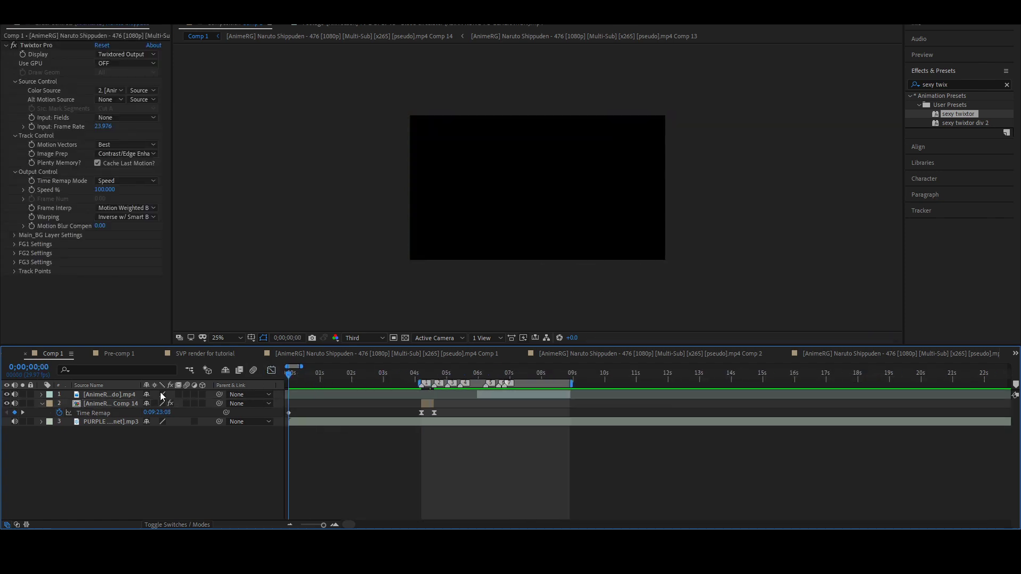
pyautogui.click(287, 413)
pyautogui.press('-')
pyautogui.press('-')
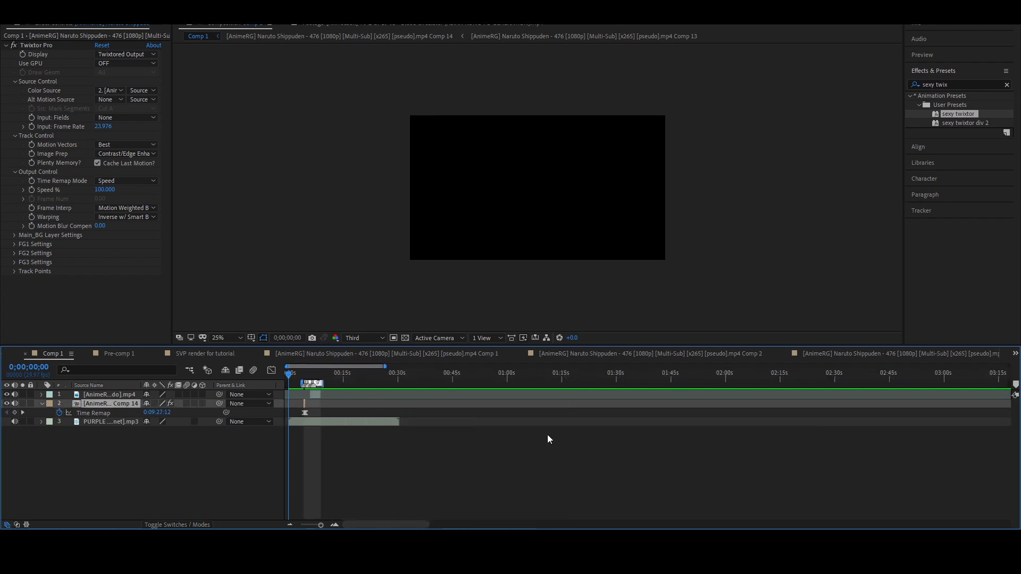
pyautogui.press('-')
pyautogui.press('-')
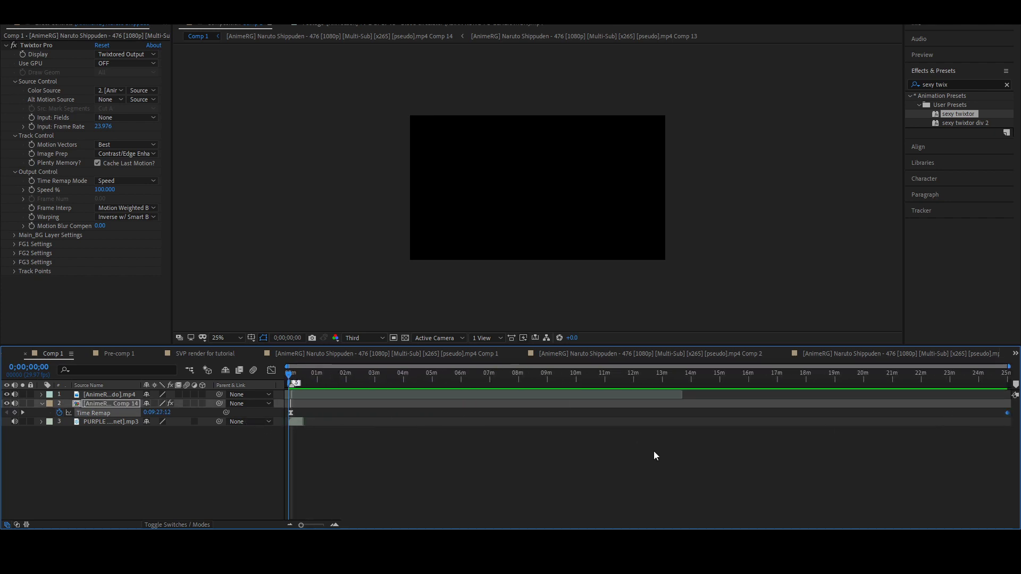
pyautogui.press('=')
pyautogui.scroll(6, 276, 416)
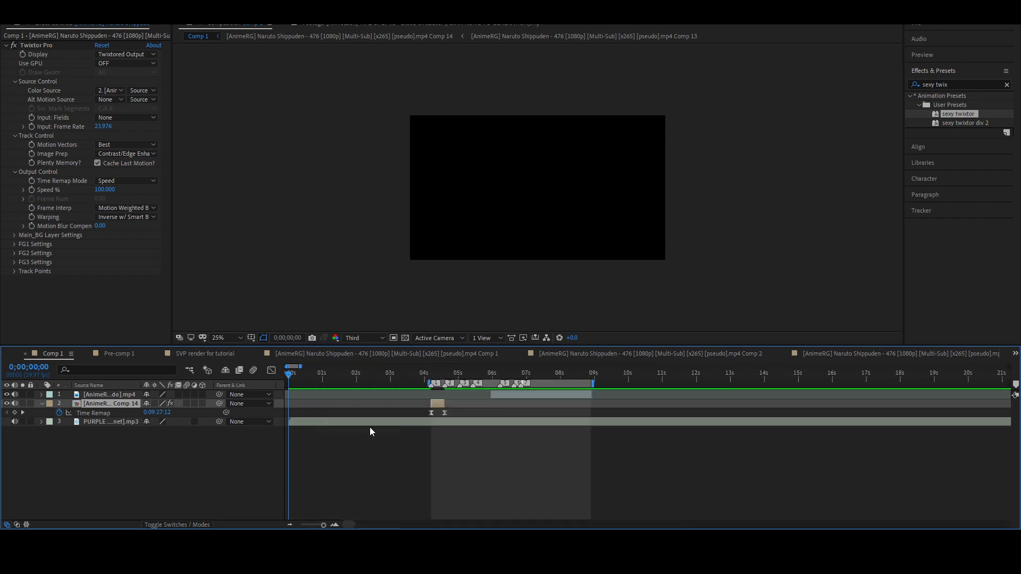
# - Reset the Time Remap keyframes at 0;00;04;06 and 0;00;04;18 to linear and reapply Easy Ease to both
pyautogui.moveTo(357, 375); pyautogui.dragTo(361, 375)
pyautogui.click(356, 378)
pyautogui.keyDown('ctrl'); pyautogui.click(357, 413); pyautogui.keyUp('ctrl')
pyautogui.keyDown('ctrl'); pyautogui.click(411, 413); pyautogui.keyUp('ctrl')
pyautogui.click(318, 417)
pyautogui.moveTo(343, 418); pyautogui.dragTo(468, 417)
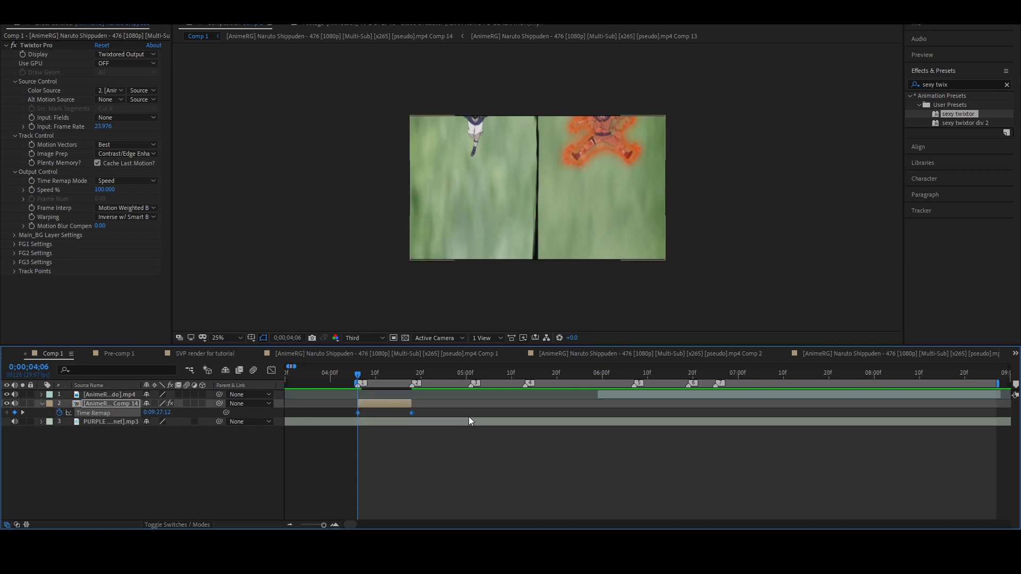
pyautogui.click(271, 371)
pyautogui.click(271, 370)
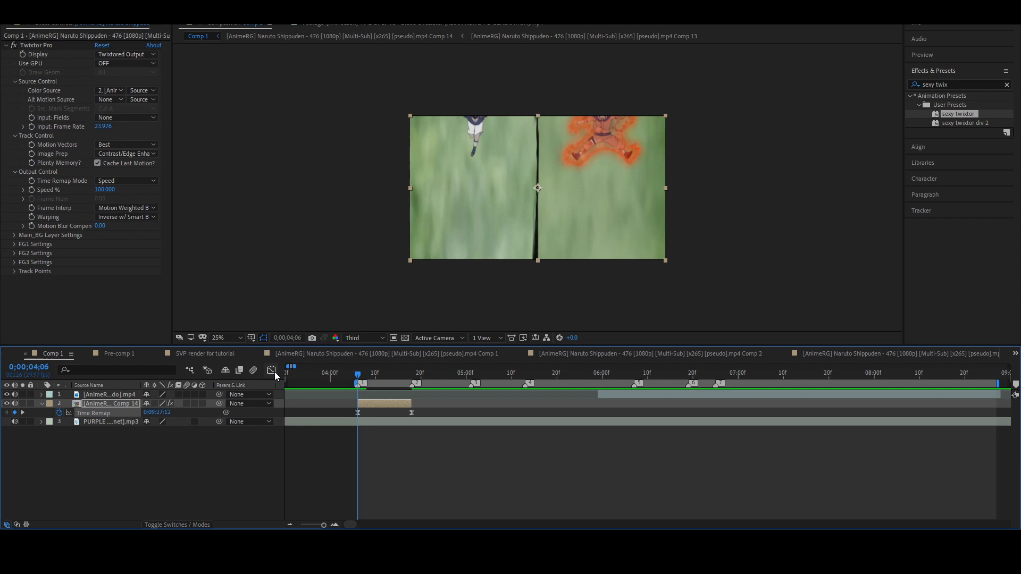
# - Show the Time Remap curve in the Graph Editor and select both of its keyframes
pyautogui.click(271, 370)
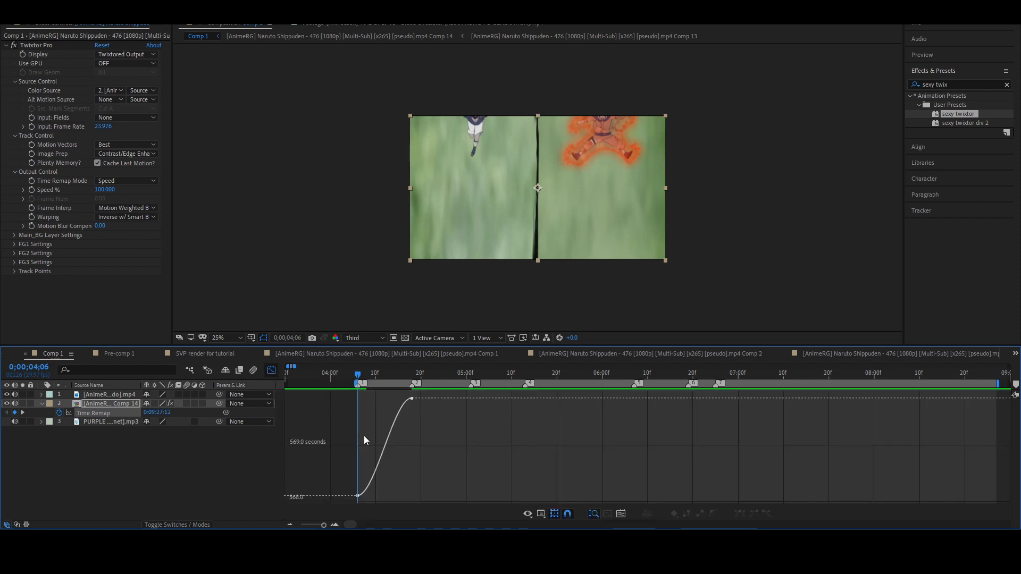
pyautogui.scroll(4, 346, 451)
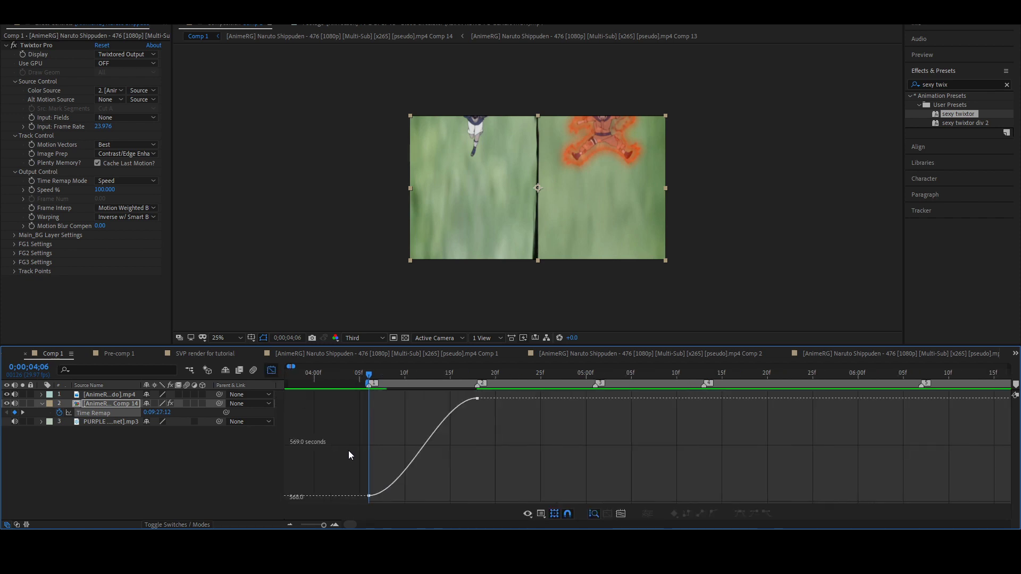
pyautogui.moveTo(349, 464); pyautogui.dragTo(454, 510)
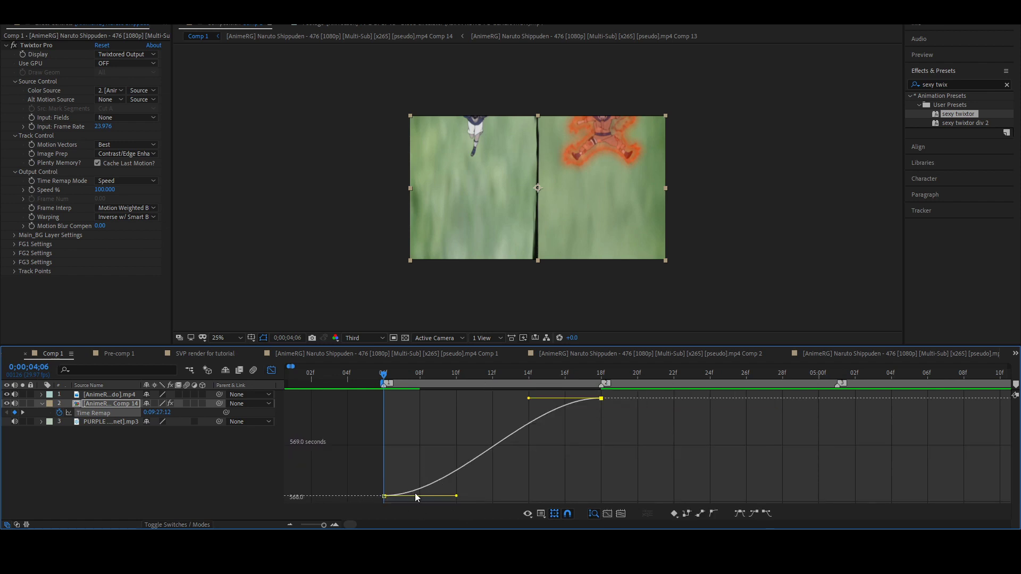
pyautogui.moveTo(365, 499); pyautogui.dragTo(638, 426)
pyautogui.moveTo(455, 496)
pyautogui.mouseDown()
pyautogui.moveTo(422, 446)
pyautogui.moveTo(462, 496)
pyautogui.mouseUp()
pyautogui.hotkey('ctrl', 'z')
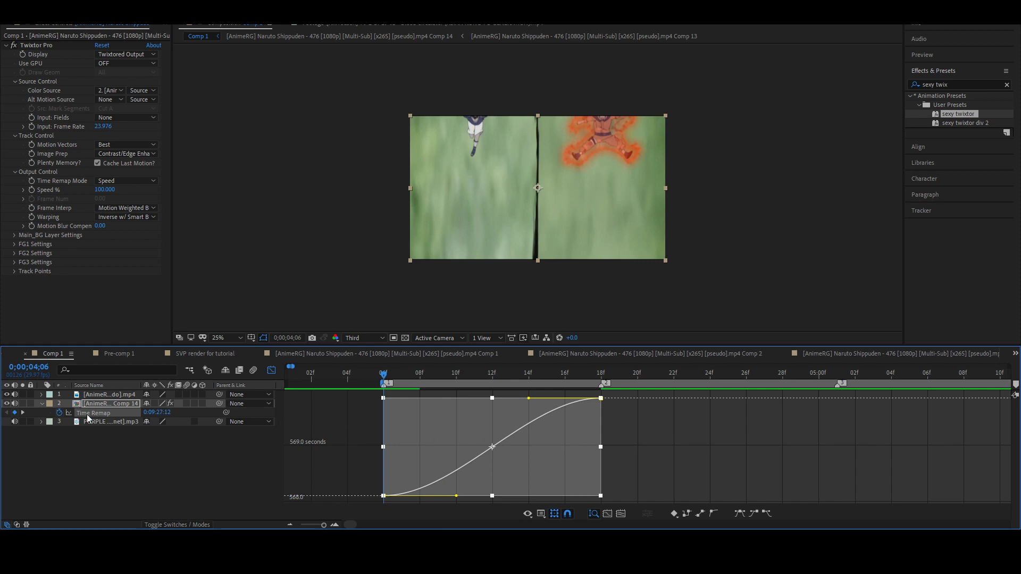
pyautogui.moveTo(456, 496); pyautogui.dragTo(433, 431)
pyautogui.moveTo(528, 397); pyautogui.dragTo(565, 464)
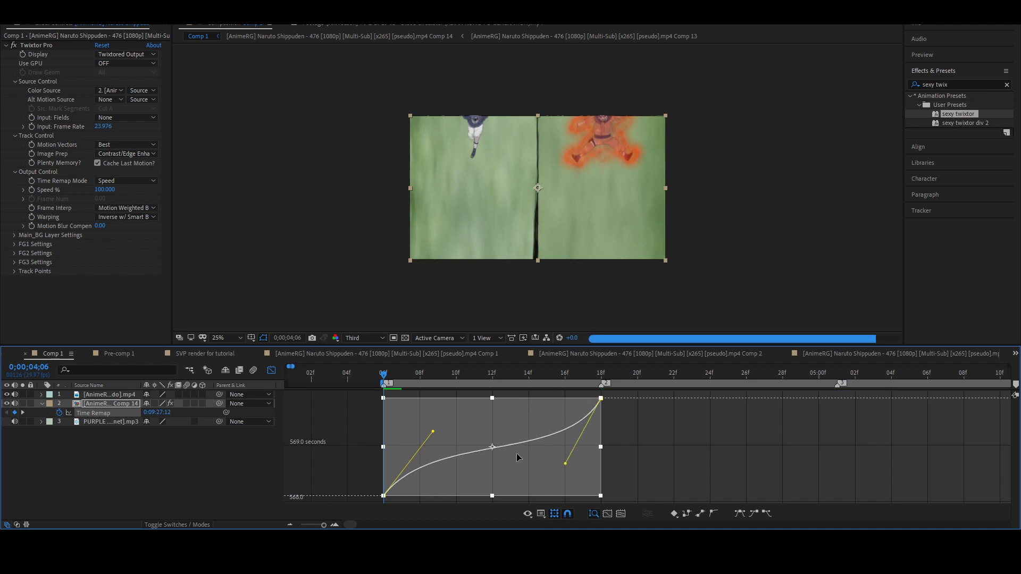
pyautogui.hotkey('ctrl', 'z')
pyautogui.hotkey('ctrl', 'z')
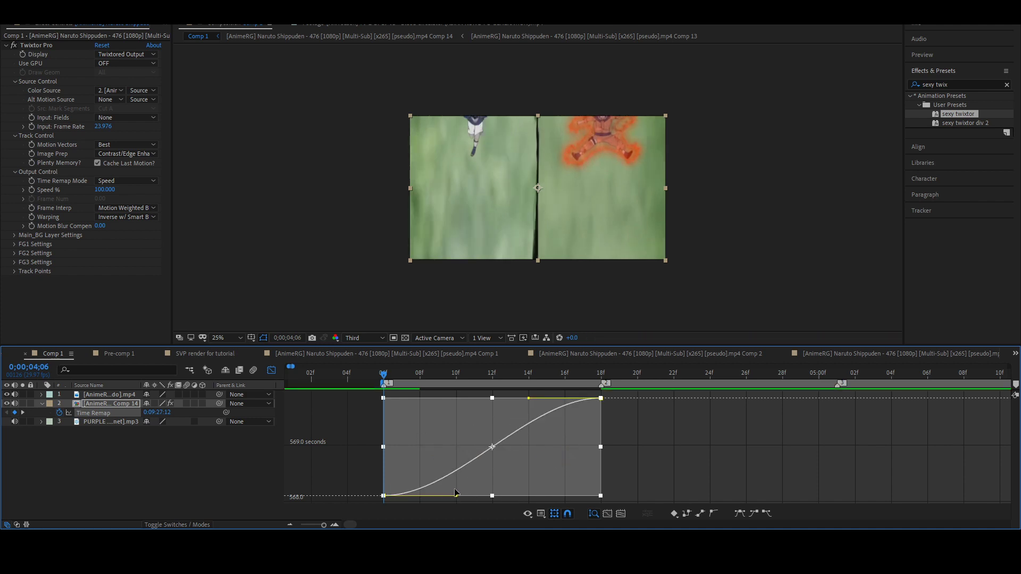
pyautogui.moveTo(457, 495); pyautogui.dragTo(440, 419)
pyautogui.moveTo(528, 398); pyautogui.dragTo(558, 469)
pyautogui.hotkey('ctrl', 'z')
pyautogui.hotkey('ctrl', 'z')
pyautogui.moveTo(457, 495); pyautogui.dragTo(280, 422)
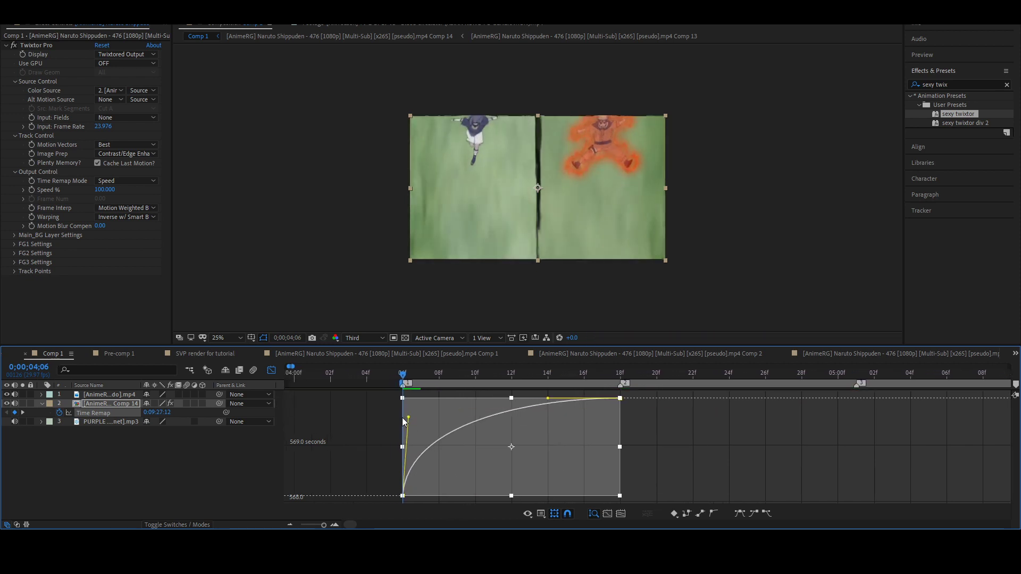
pyautogui.moveTo(409, 421); pyautogui.dragTo(473, 496)
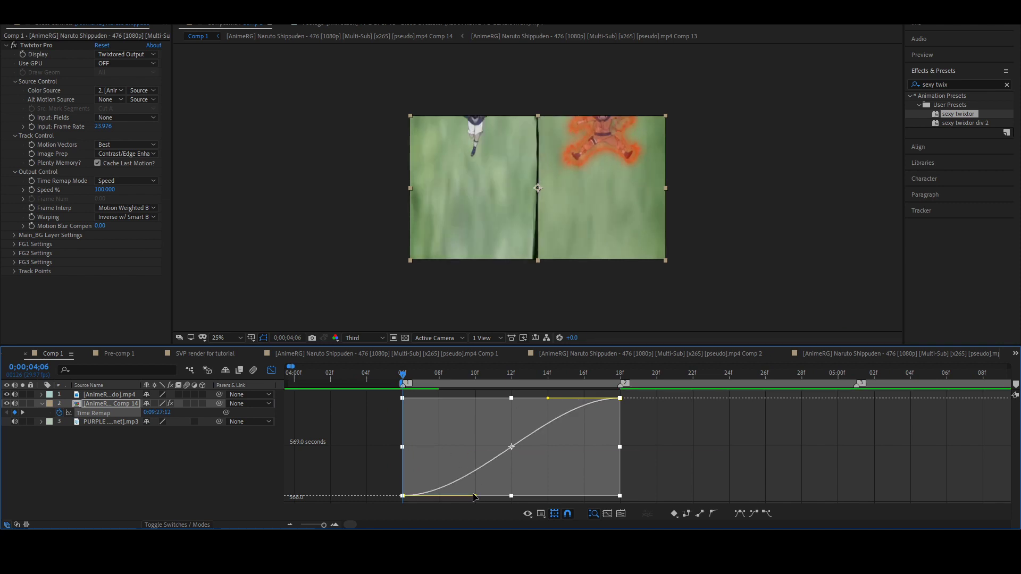
# - Shape the Time Remap curve fast-slow-fast by raising the first keyframe's handle and lowering the second keyframe's handle
pyautogui.moveTo(476, 497); pyautogui.dragTo(470, 416)
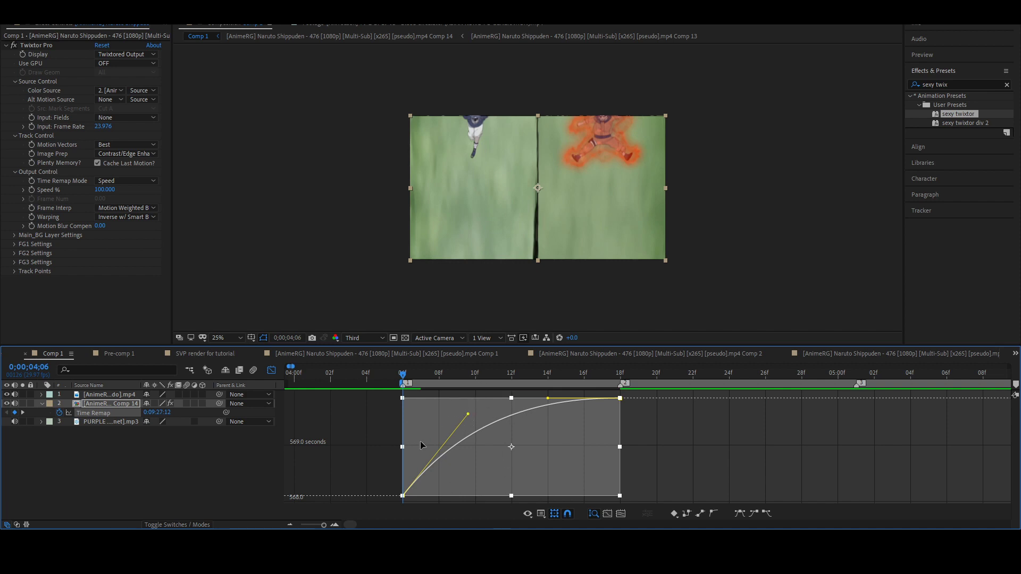
pyautogui.moveTo(466, 419); pyautogui.dragTo(461, 427)
pyautogui.moveTo(549, 400); pyautogui.dragTo(580, 466)
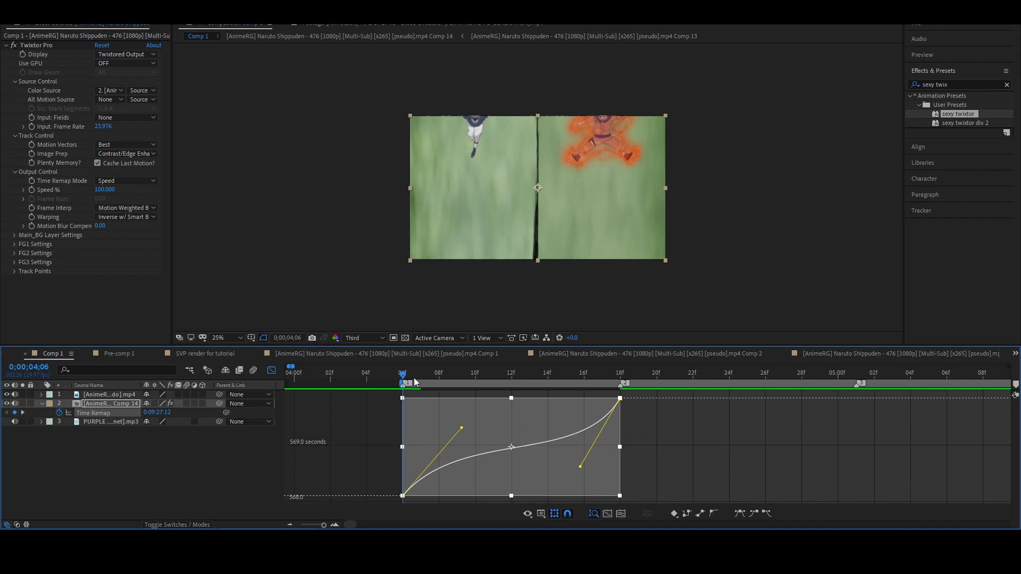
# - Mute the Twixtor pre-comp layer's audio and preview the speed ramp from 0;00;04;06
pyautogui.press('space')
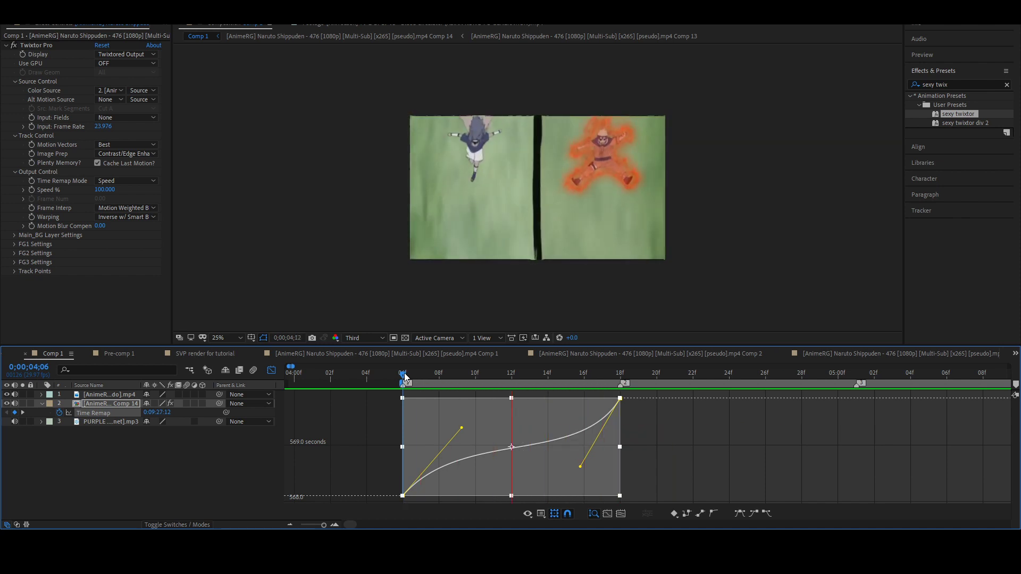
pyautogui.press('space')
pyautogui.click(15, 403)
pyautogui.press('space')
pyautogui.press('space')
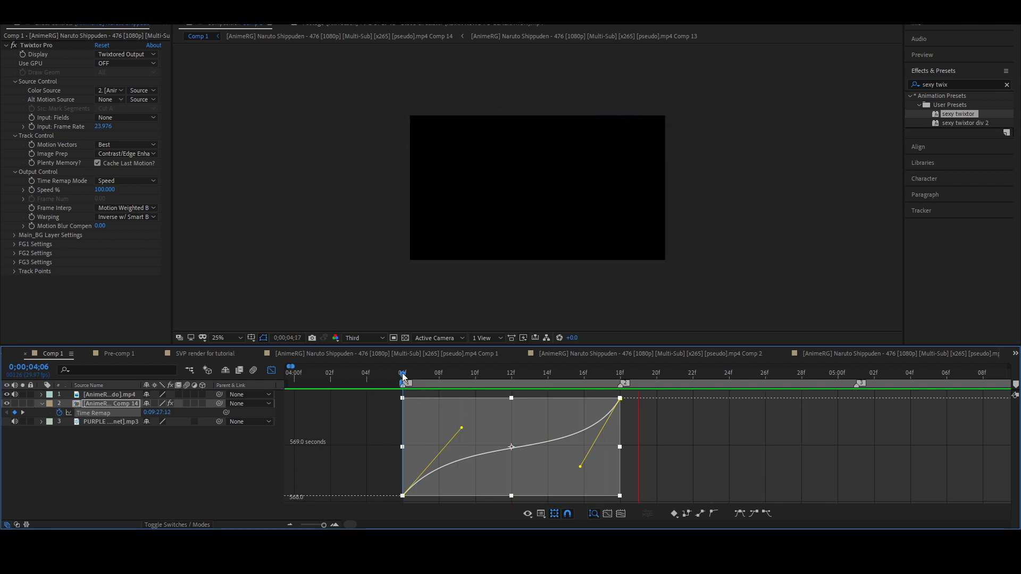
# - Steepen both Time Remap handles for a flatter middle section, preview the ramp and return to the layer bars
pyautogui.click(431, 471)
pyautogui.moveTo(461, 428); pyautogui.dragTo(457, 401)
pyautogui.moveTo(578, 463); pyautogui.dragTo(572, 489)
pyautogui.press('space')
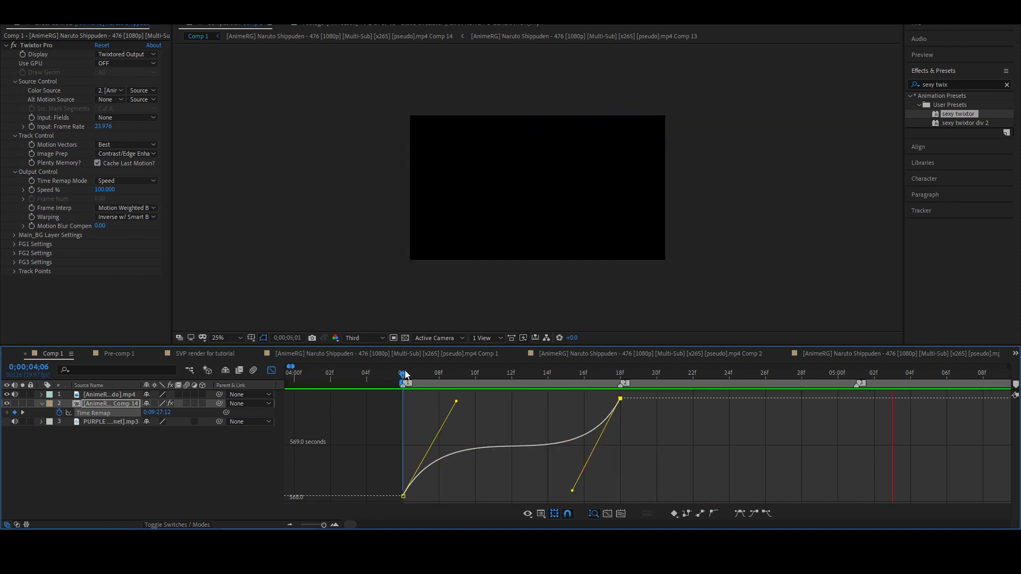
pyautogui.click(271, 371)
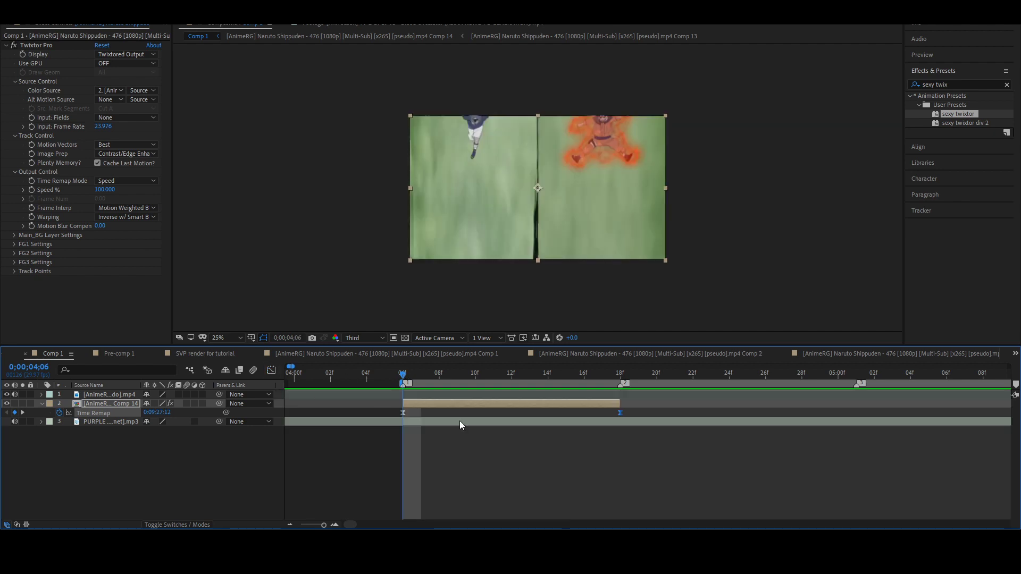
# - Preview the ramped clip and check the Comp 15 clip's footage from 0;00;04;18 onward
pyautogui.scroll(-2, 463, 422)
pyautogui.click(468, 375)
pyautogui.press('s')
pyautogui.press('u')
pyautogui.press('s')
pyautogui.press('s')
pyautogui.click(476, 375)
pyautogui.moveTo(442, 381); pyautogui.dragTo(508, 375)
pyautogui.press('space')
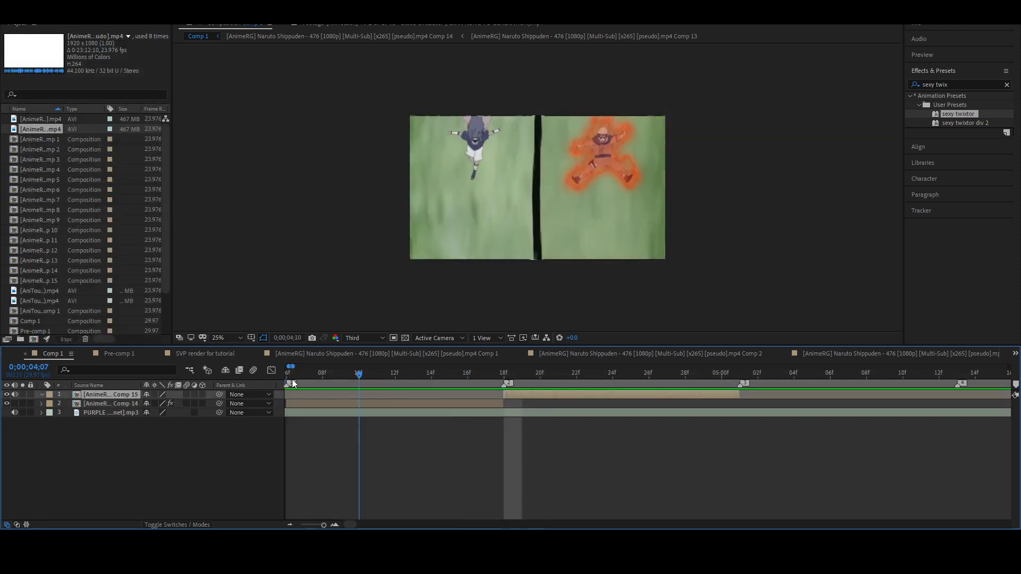
pyautogui.click(585, 374)
pyautogui.moveTo(592, 374)
pyautogui.mouseDown()
pyautogui.moveTo(637, 376)
pyautogui.moveTo(580, 375)
pyautogui.moveTo(635, 388)
pyautogui.moveTo(585, 387)
pyautogui.mouseUp()
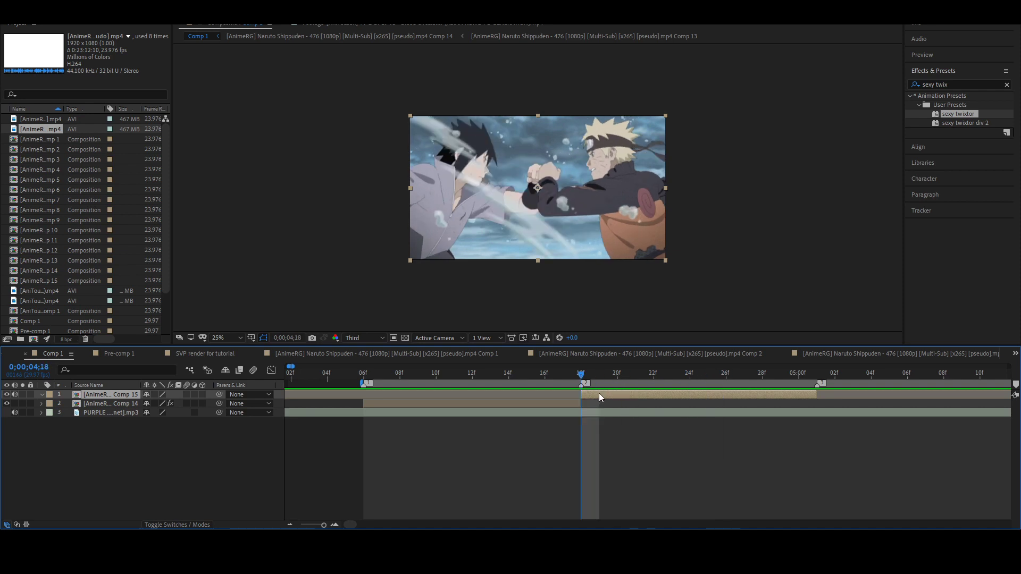
pyautogui.press('space')
pyautogui.moveTo(598, 384); pyautogui.dragTo(622, 393)
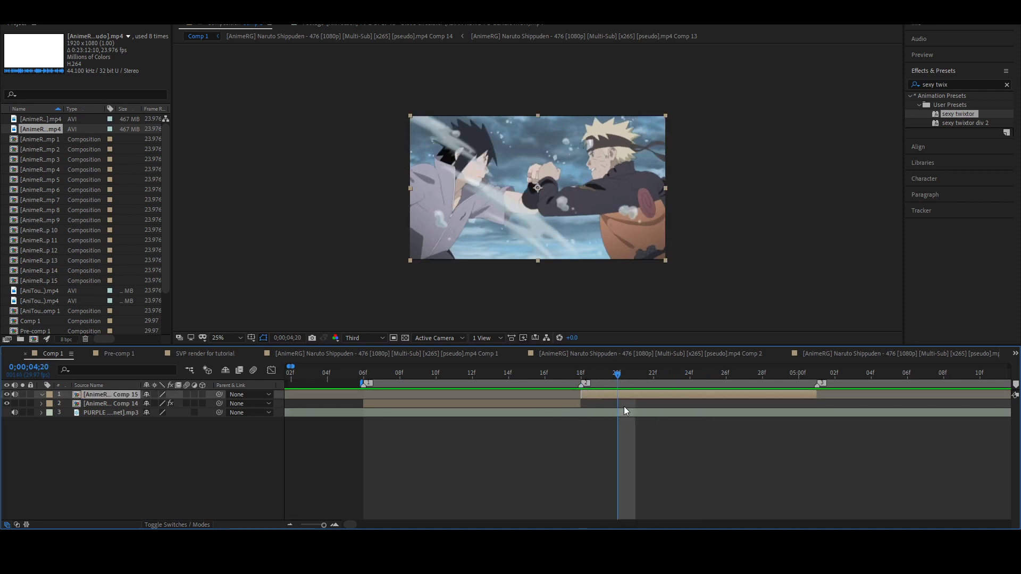
pyautogui.click(628, 412)
# - Apply the Twixtor Pro effect to the Comp 15 layer and set its Input: Frame Rate to 23.976/3
pyautogui.click(969, 85)
pyautogui.write('twixtor pro')
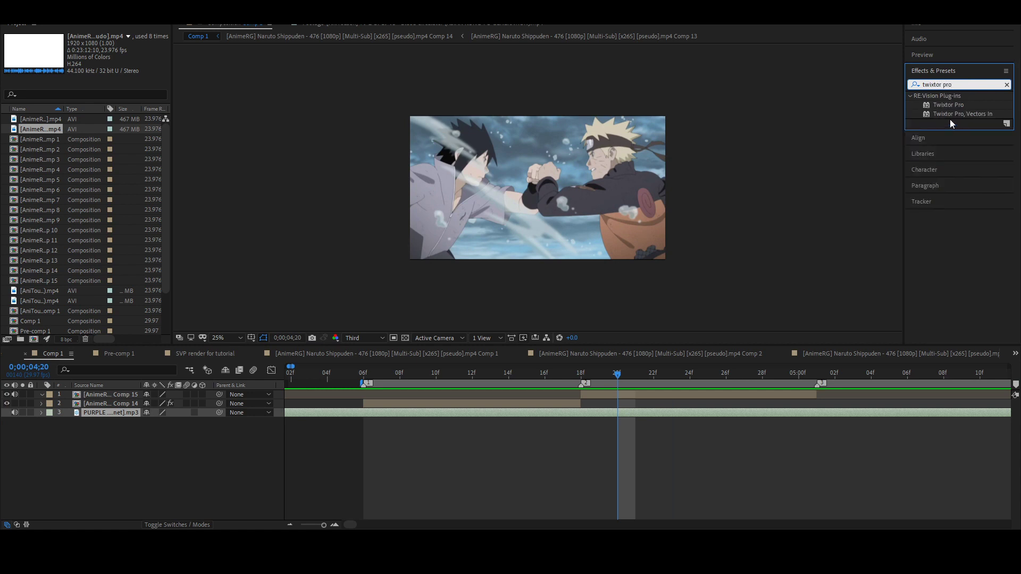
pyautogui.moveTo(948, 105); pyautogui.dragTo(686, 394)
pyautogui.click(99, 128)
pyautogui.write('23')
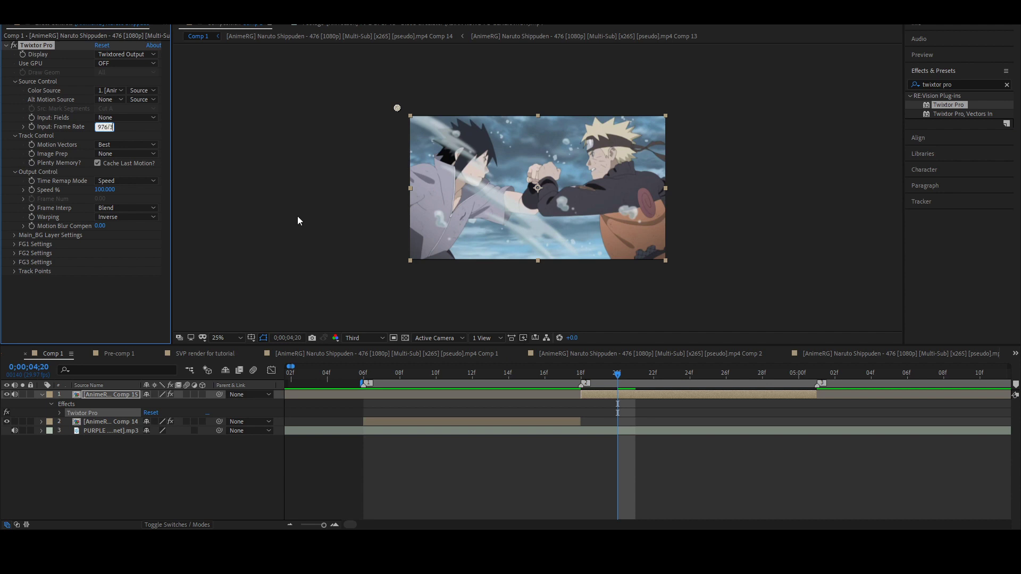
pyautogui.write('.976/3')
pyautogui.press('Return')
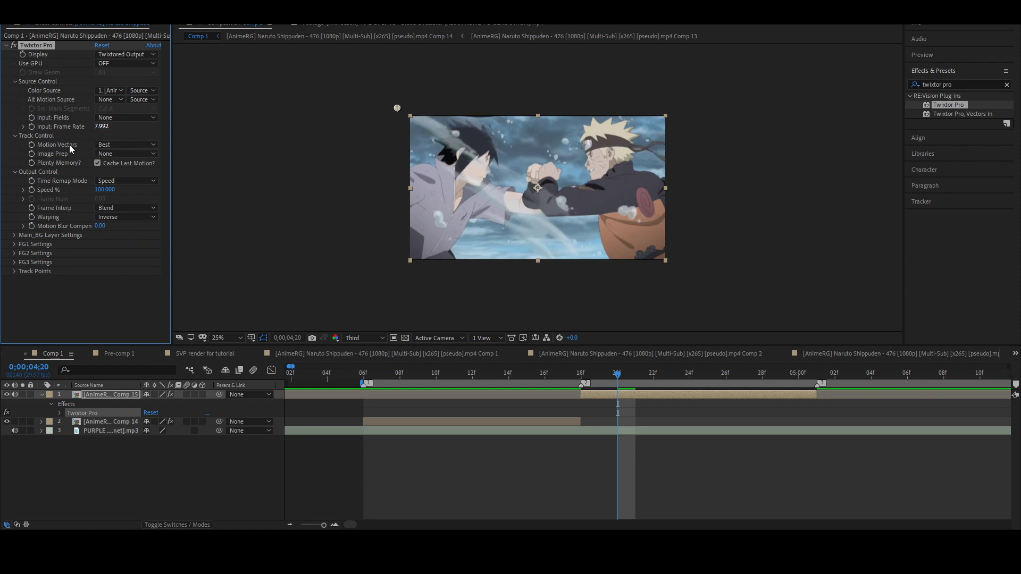
# - Set Twixtor Pro's Image Prep to Contrast/Edge Enhance, Frame Interp to Motion Weighted Blend and Warping to Inverse w/ Smart Blend
pyautogui.click(101, 154)
pyautogui.click(111, 162)
pyautogui.click(126, 208)
pyautogui.click(122, 223)
pyautogui.click(135, 246)
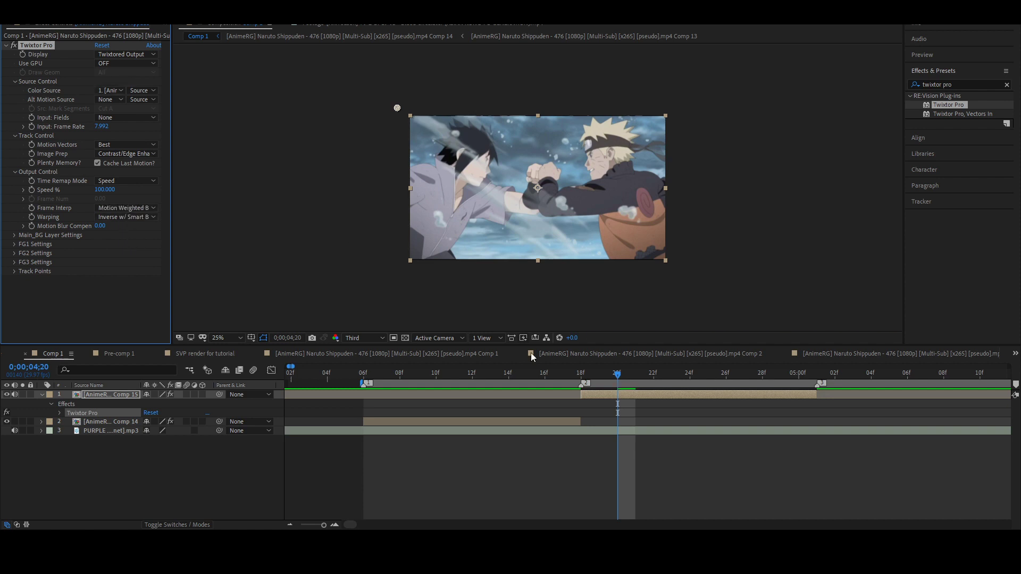
# - Add Twixtor Pro Speed % keyframes to the Comp 15 layer at 0;00;04;18, 0;00;04;25 and 0;00;05;01
pyautogui.moveTo(617, 376); pyautogui.dragTo(576, 382)
pyautogui.click(30, 194)
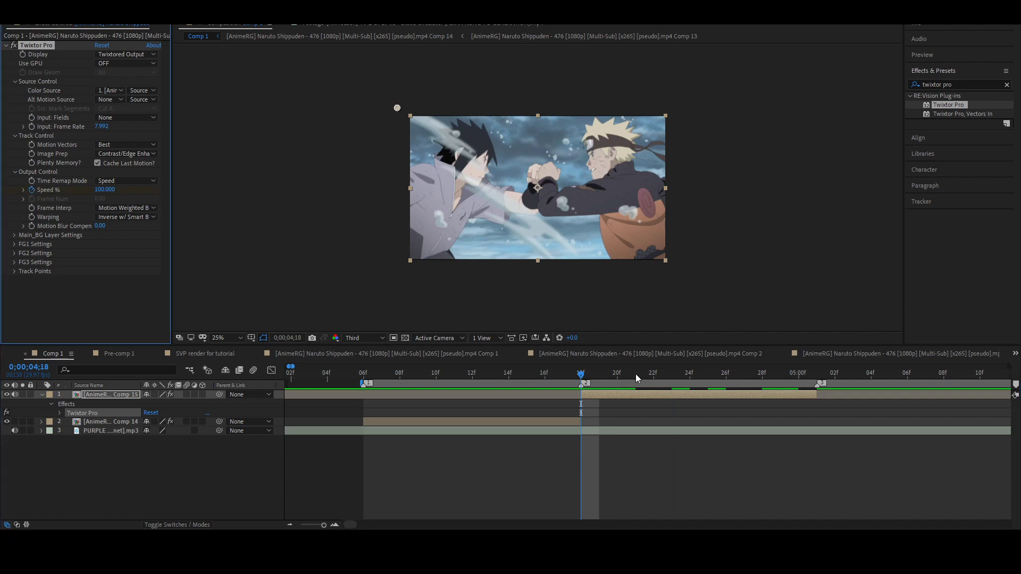
pyautogui.press('u')
pyautogui.click(710, 374)
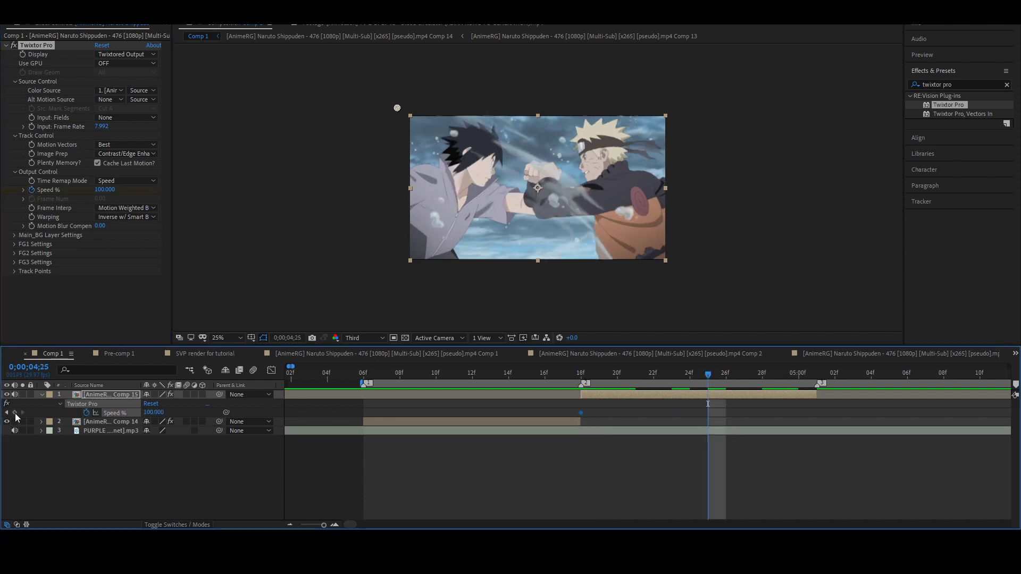
pyautogui.press('k')
pyautogui.click(206, 457)
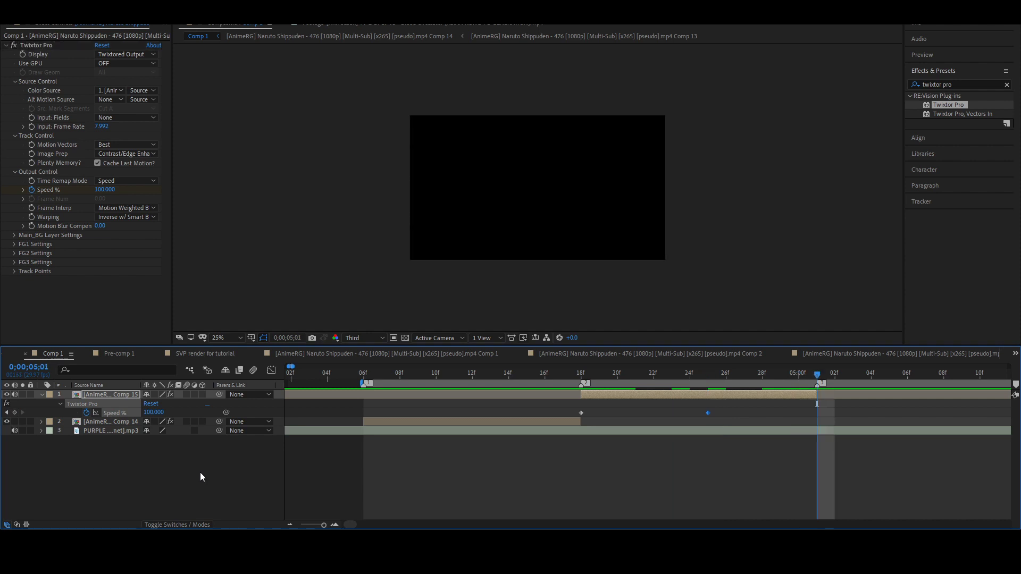
pyautogui.click(14, 413)
# - Set the Speed % keyframe at 0;00;04;18 to 250
pyautogui.moveTo(708, 374); pyautogui.dragTo(583, 380)
pyautogui.click(153, 412)
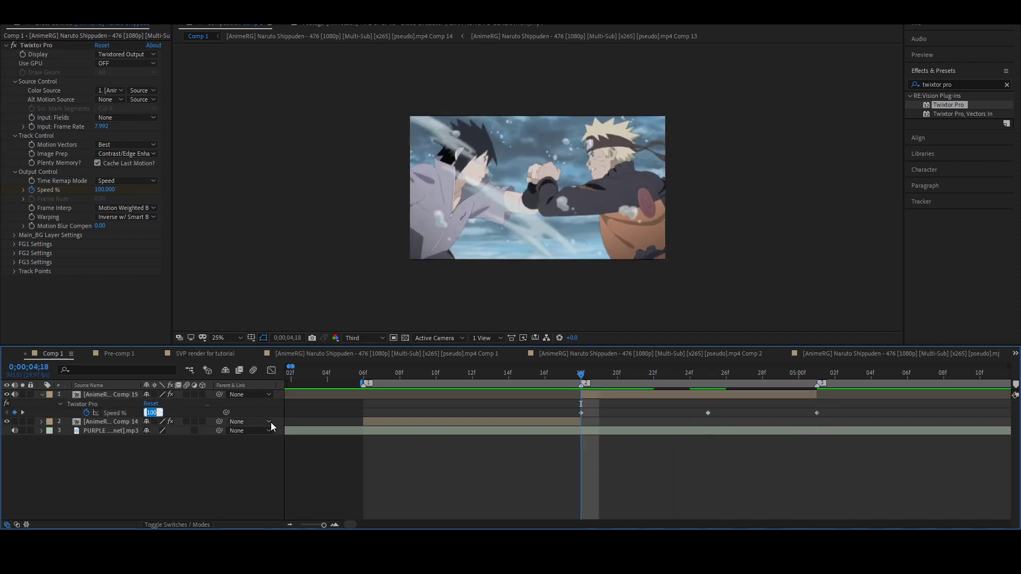
pyautogui.write('250')
pyautogui.press('Return')
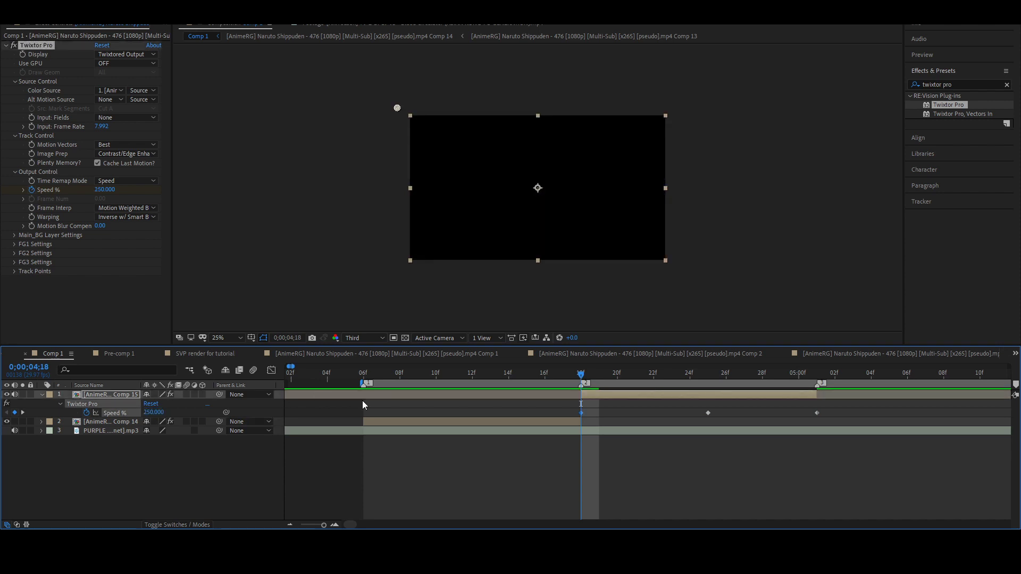
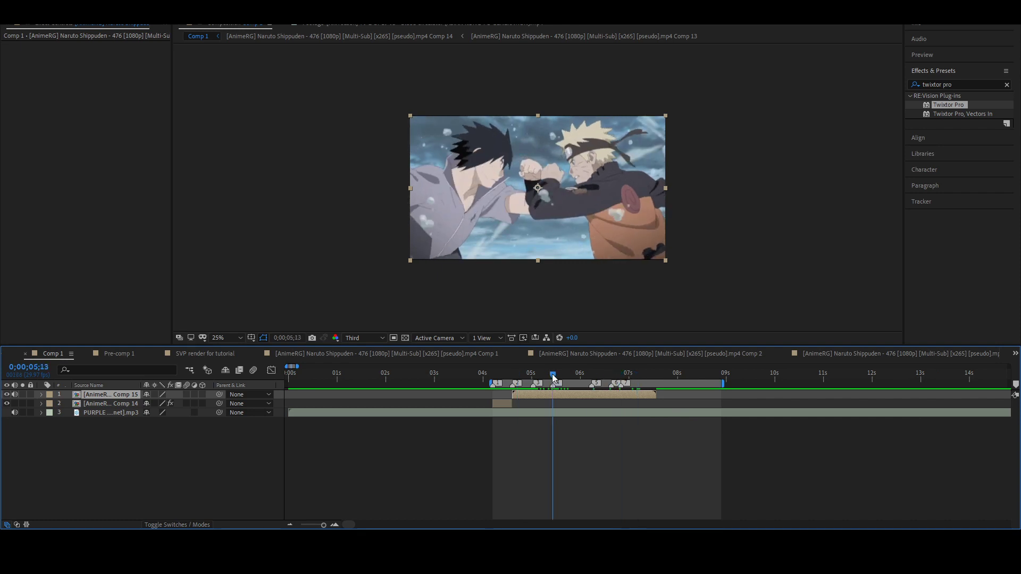
# - Apply Twixtor Pro to the untrimmed Comp 15 layer and set its Input: Frame Rate to 23.976/3
pyautogui.scroll(2, 532, 410)
pyautogui.press('=')
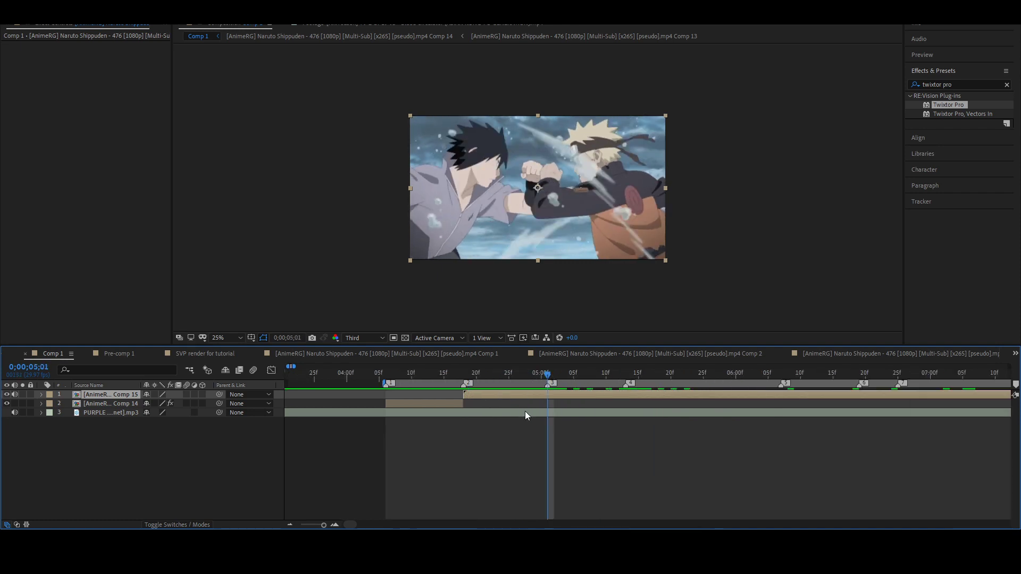
pyautogui.click(957, 83)
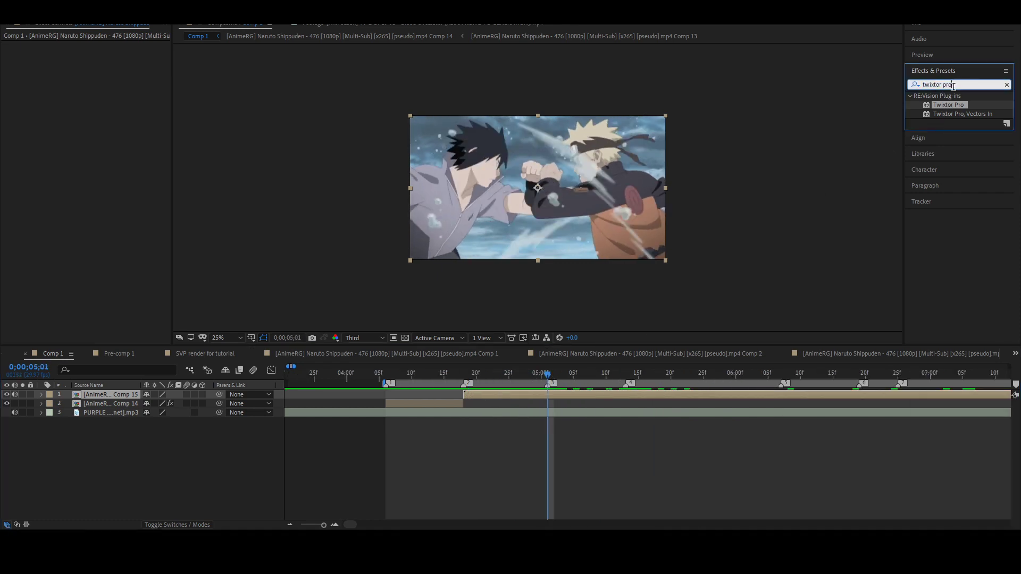
pyautogui.moveTo(966, 107); pyautogui.dragTo(614, 395)
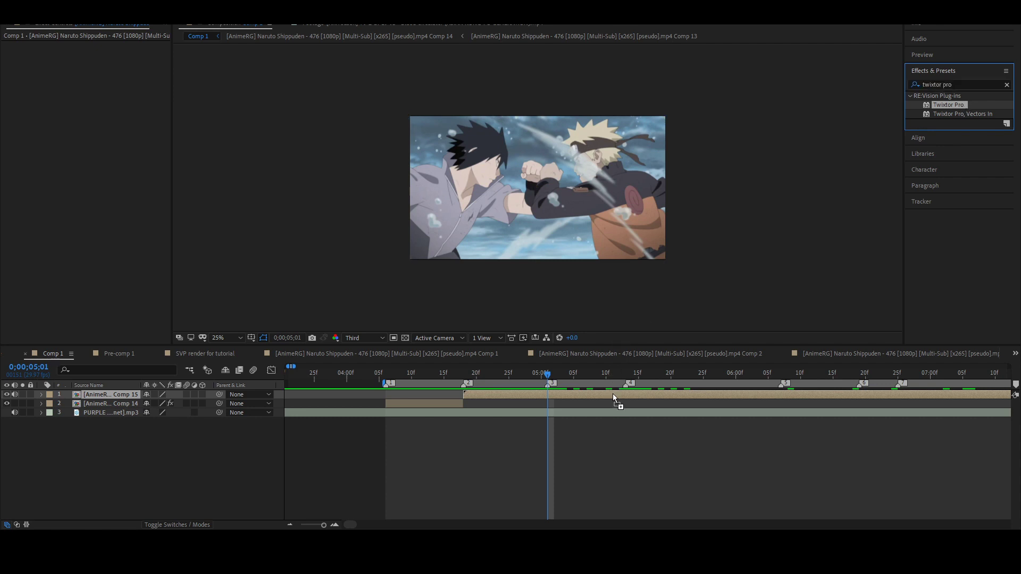
pyautogui.click(103, 126)
pyautogui.write('23')
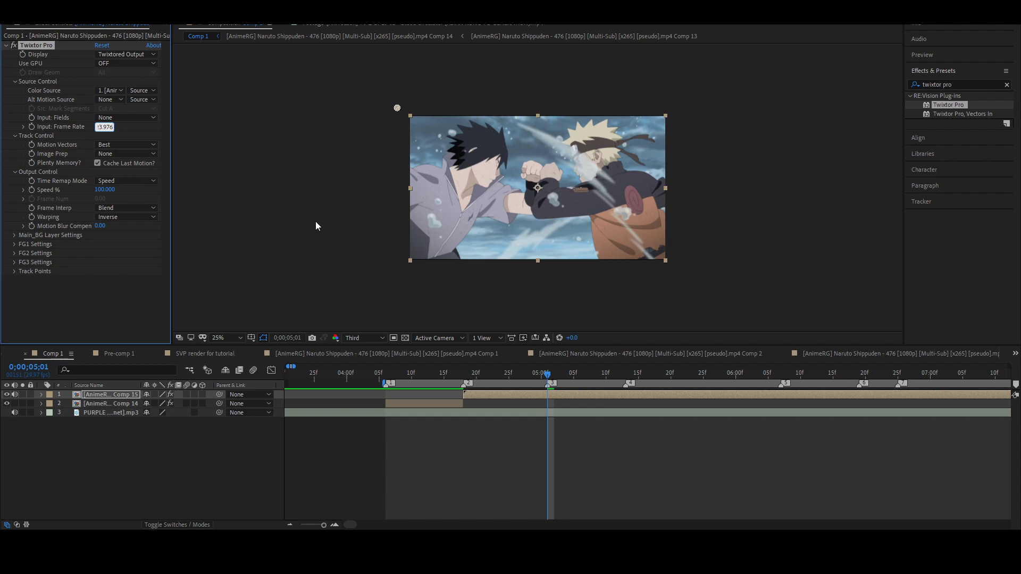
pyautogui.write('/3')
pyautogui.press('Return')
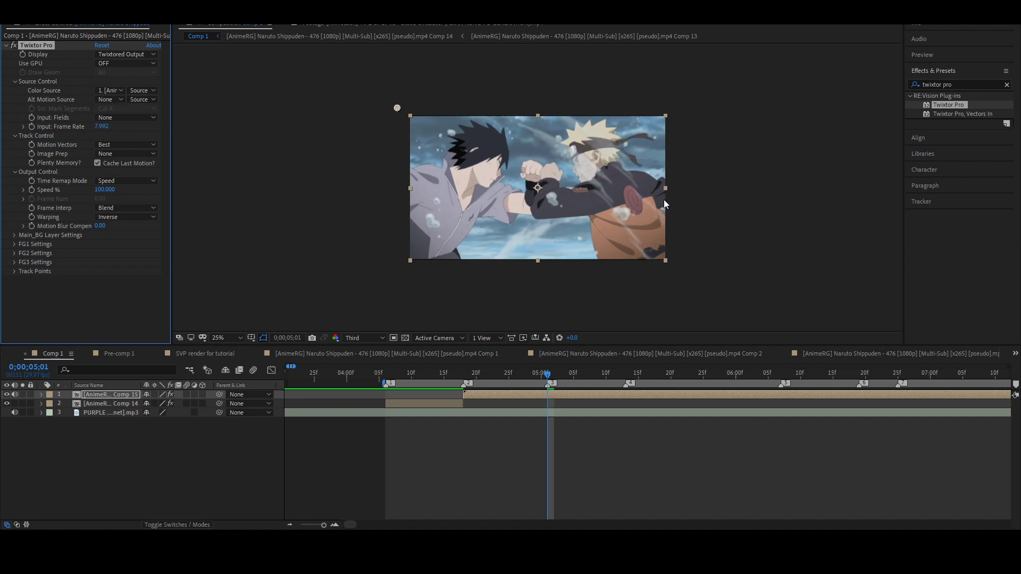
# - Set Image Prep to Contrast/Edge Enhance, Frame Interp to Motion Weighted Blend and Warping to Inverse w/ Smart Blend for the reapplied Twixtor Pro
pyautogui.click(133, 182)
pyautogui.click(123, 210)
pyautogui.click(131, 238)
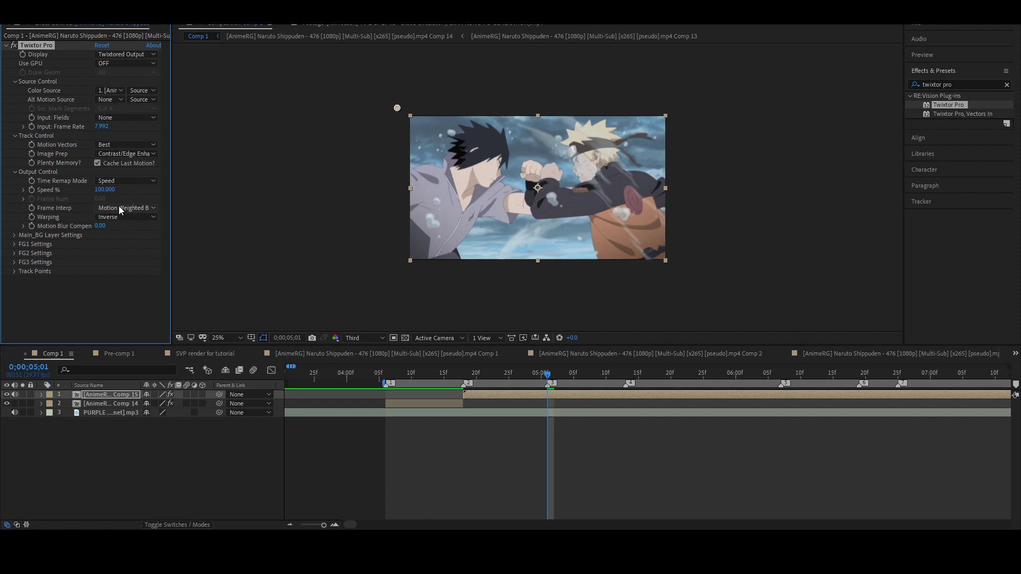
pyautogui.click(130, 217)
pyautogui.click(137, 227)
# - Add a Speed % keyframe of 300 at the Comp 15 clip's start, 0;00;04;18
pyautogui.moveTo(543, 378); pyautogui.dragTo(446, 364)
pyautogui.click(32, 190)
pyautogui.press('u')
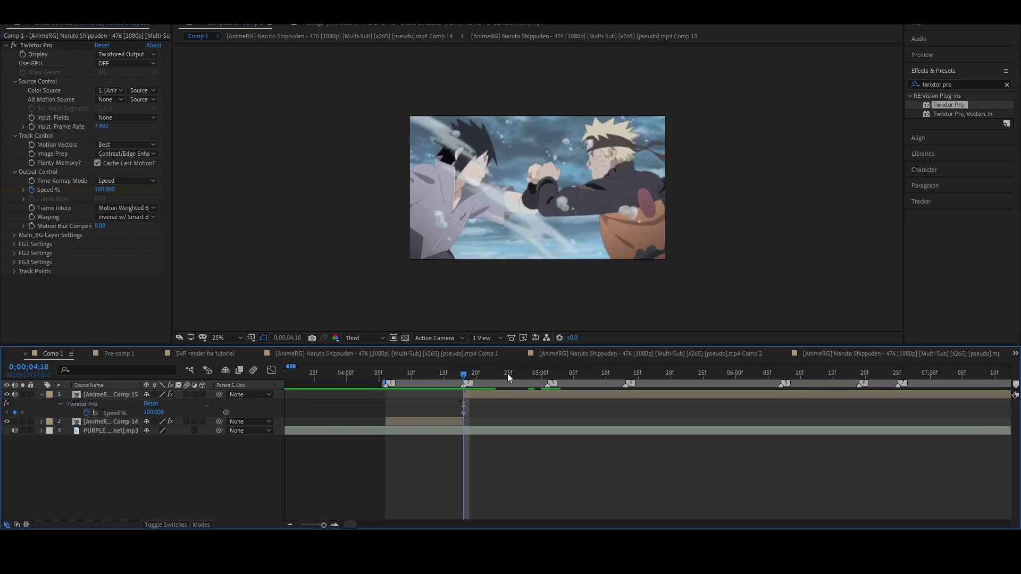
pyautogui.click(105, 190)
pyautogui.write('250')
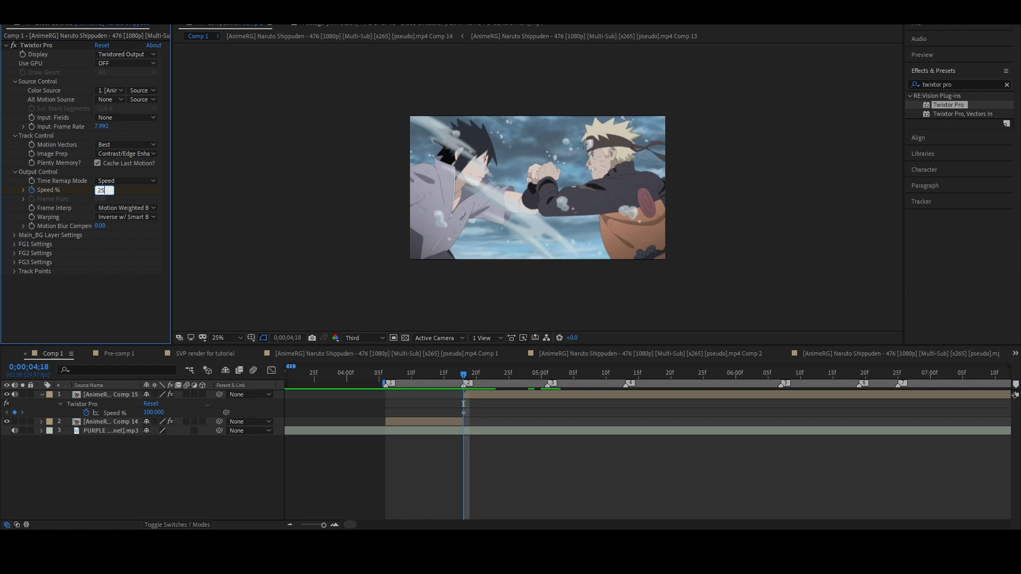
pyautogui.press('Return')
pyautogui.click(110, 192)
pyautogui.write('300')
pyautogui.press('Return')
# - Add a Speed % keyframe of 25 at 0;00;04;25
pyautogui.moveTo(508, 375); pyautogui.dragTo(508, 374)
pyautogui.click(105, 190)
pyautogui.write('25')
pyautogui.press('Return')
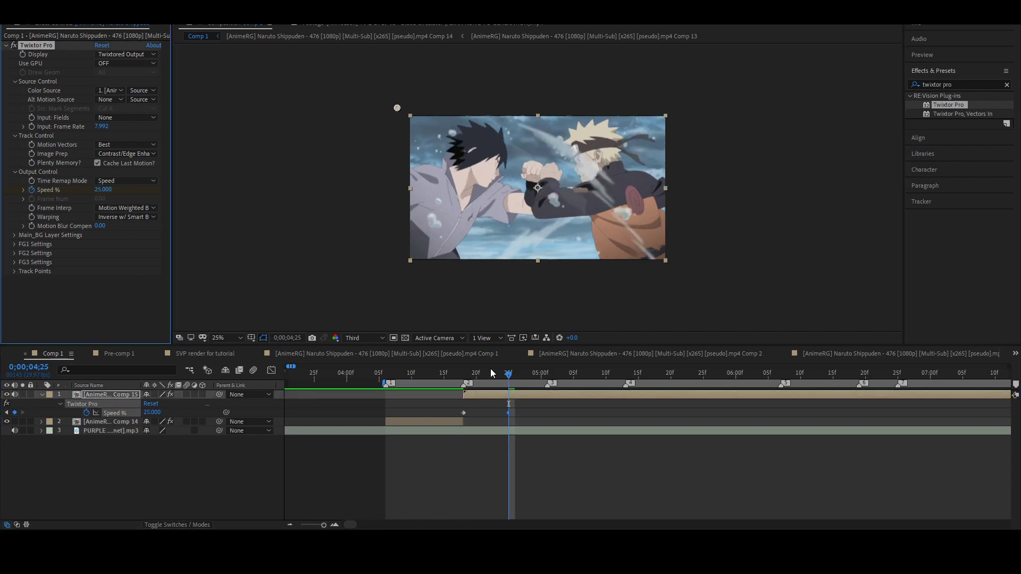
# - Add a Speed % keyframe of 300 at 0;00;05;01, split the Comp 15 layer there and remove the remainder
pyautogui.click(547, 375)
pyautogui.click(104, 190)
pyautogui.write('3')
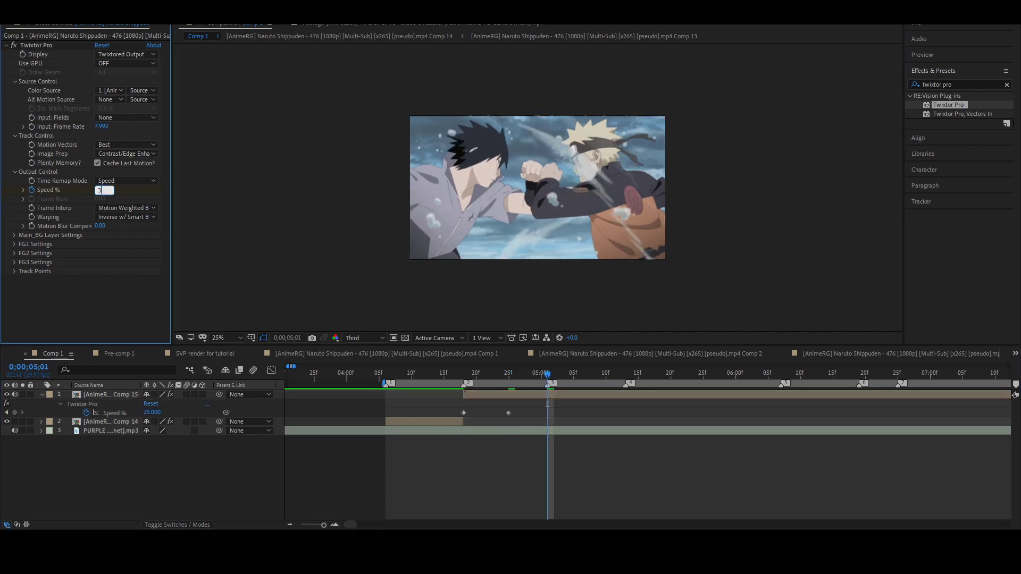
pyautogui.write('00')
pyautogui.press('Return')
pyautogui.hotkey('ctrl', 'shift', 'd')
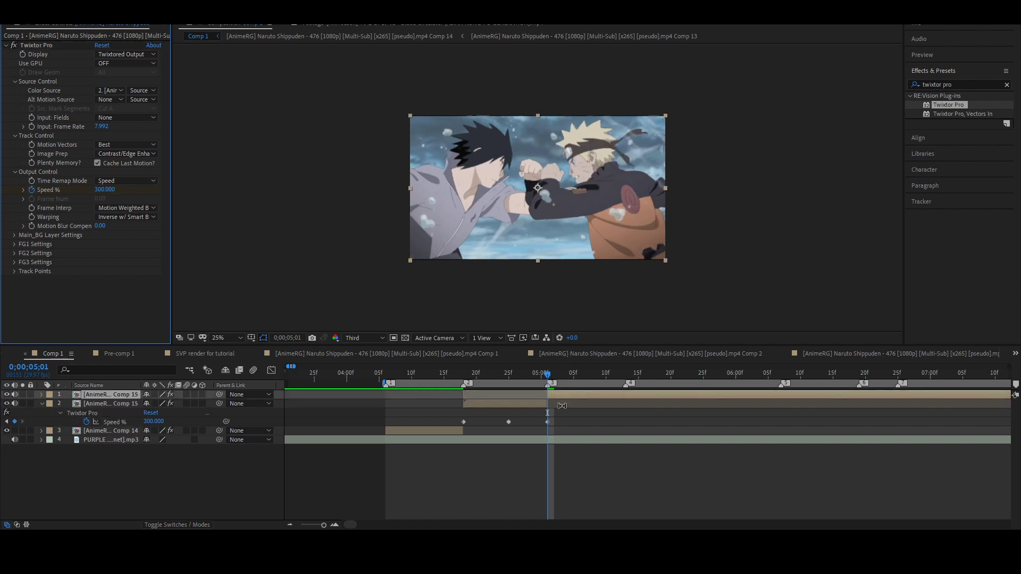
pyautogui.hotkey('ctrl', 'z')
# - Apply Easy Ease to the three Speed % keyframes and shape their value graph into a steep-sided U curve with a flat middle
pyautogui.press('j')
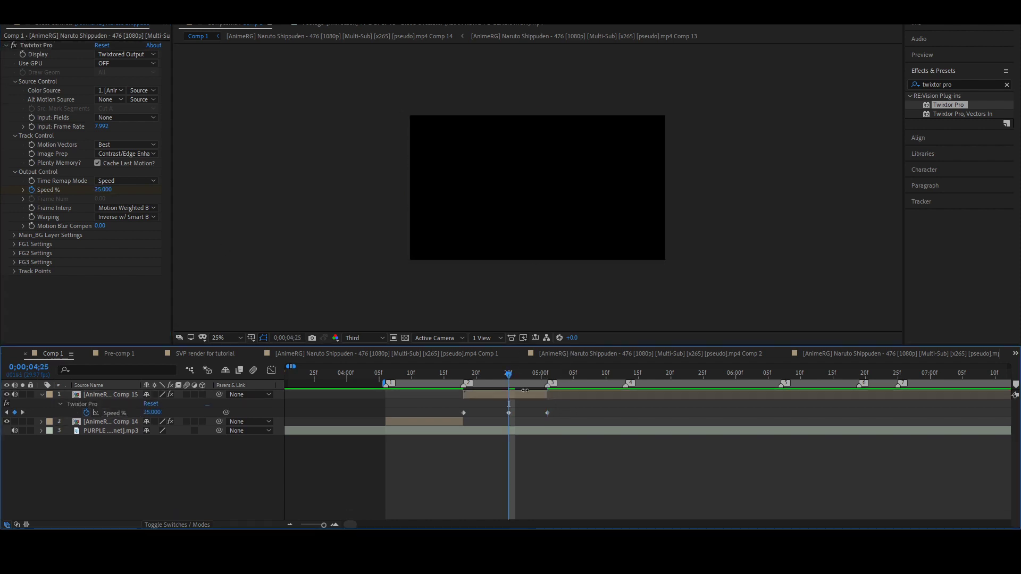
pyautogui.moveTo(565, 410); pyautogui.dragTo(436, 417)
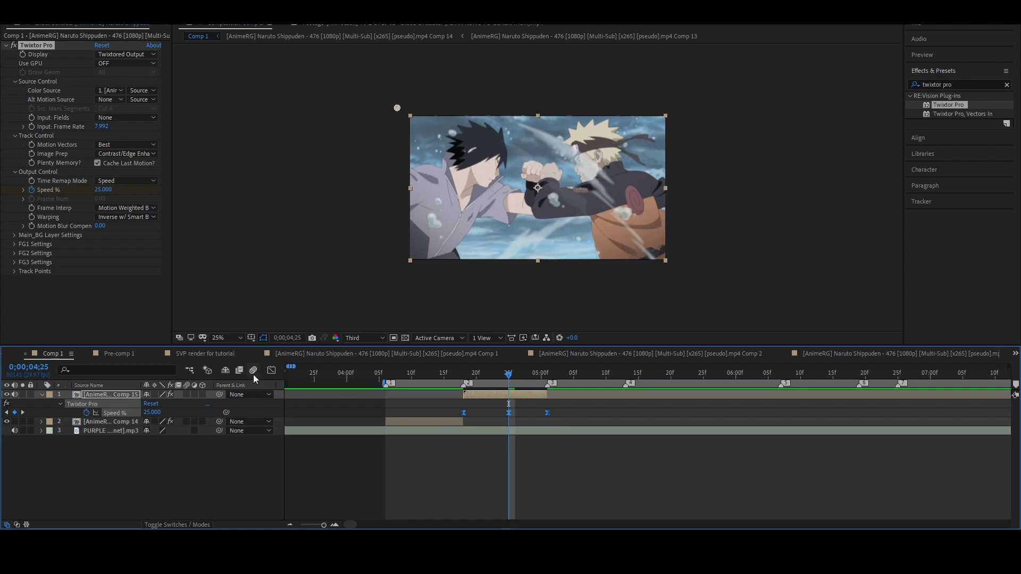
pyautogui.click(272, 371)
pyautogui.scroll(5, 454, 438)
pyautogui.moveTo(427, 426); pyautogui.dragTo(478, 442)
pyautogui.moveTo(592, 496); pyautogui.dragTo(442, 490)
pyautogui.moveTo(704, 495); pyautogui.dragTo(801, 495)
pyautogui.moveTo(756, 398); pyautogui.dragTo(815, 447)
pyautogui.click(569, 432)
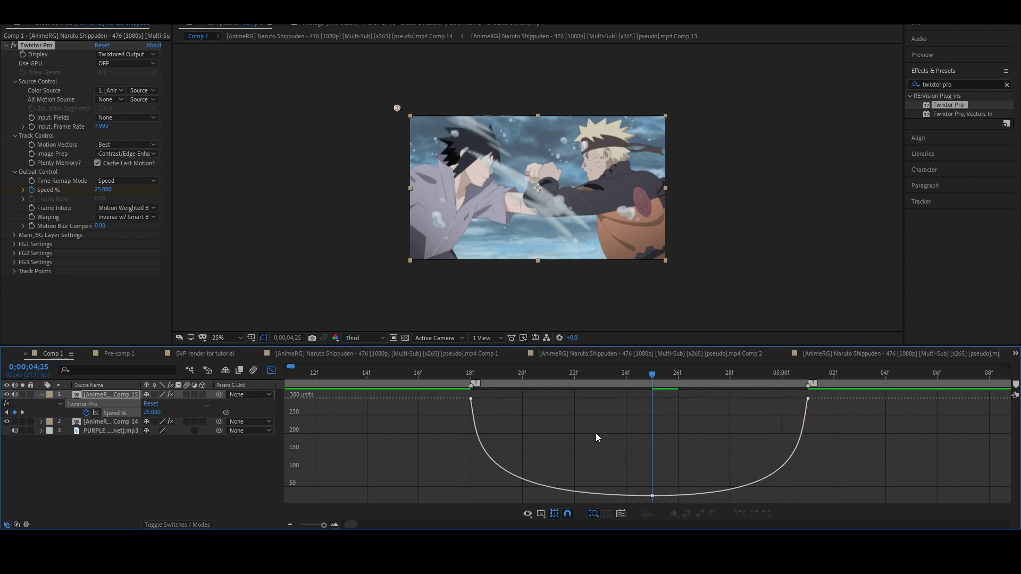
# - Examine the Speed % keyframes in the speed graph and return to the value graph
pyautogui.click(617, 338)
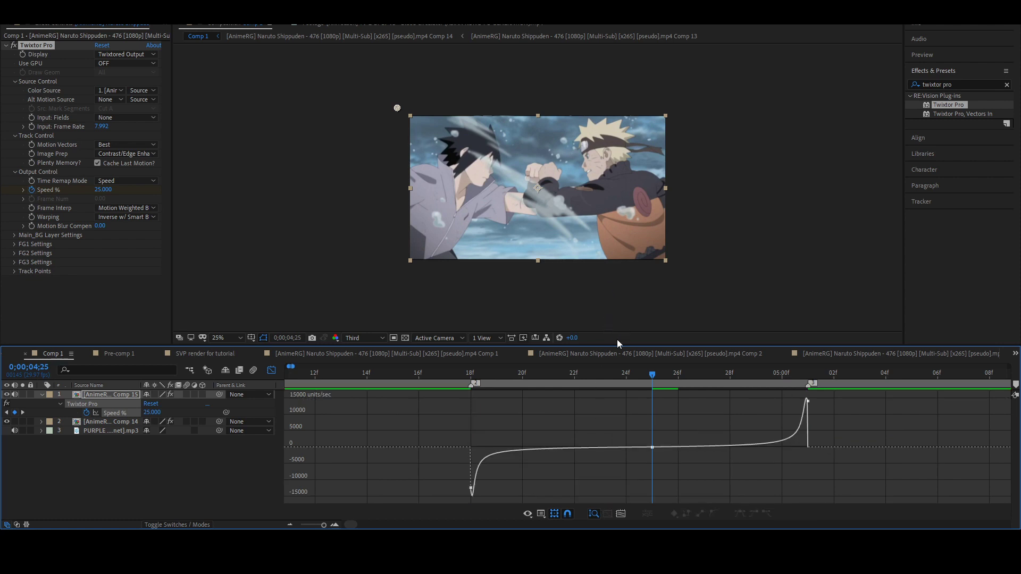
pyautogui.moveTo(421, 440); pyautogui.dragTo(493, 500)
pyautogui.moveTo(527, 428); pyautogui.dragTo(493, 500)
pyautogui.click(522, 425)
pyautogui.click(553, 321)
pyautogui.moveTo(418, 440); pyautogui.dragTo(502, 388)
# - Preview the Twixtor speed ramp on Comp 15 together with the preceding clip
pyautogui.click(472, 373)
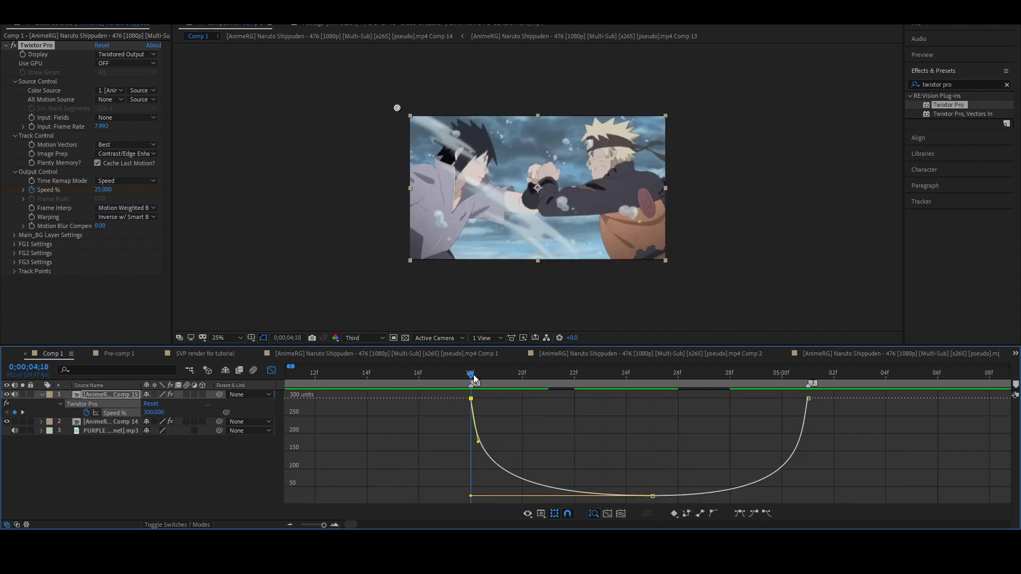
pyautogui.press('space')
pyautogui.press('space')
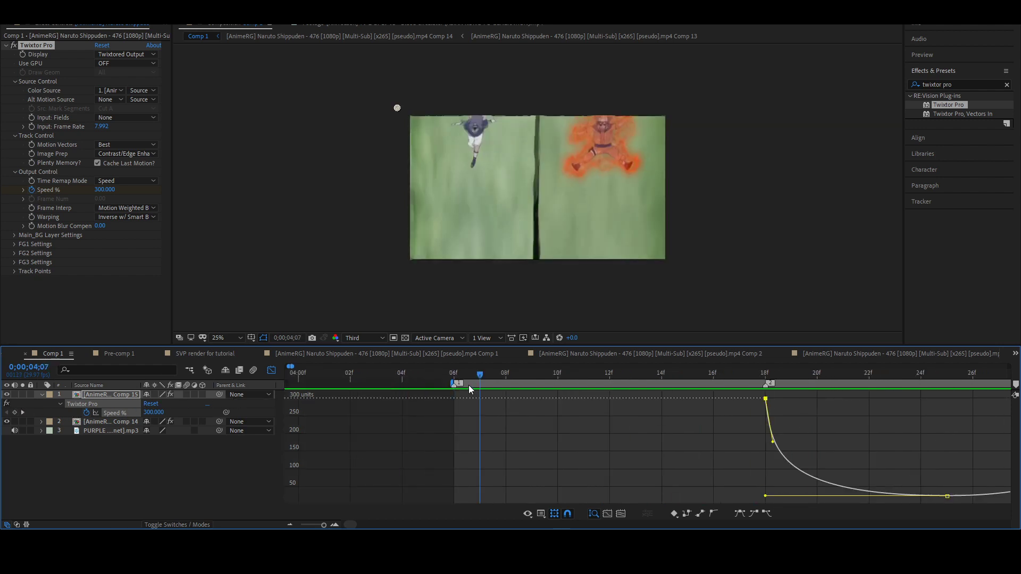
pyautogui.press('space')
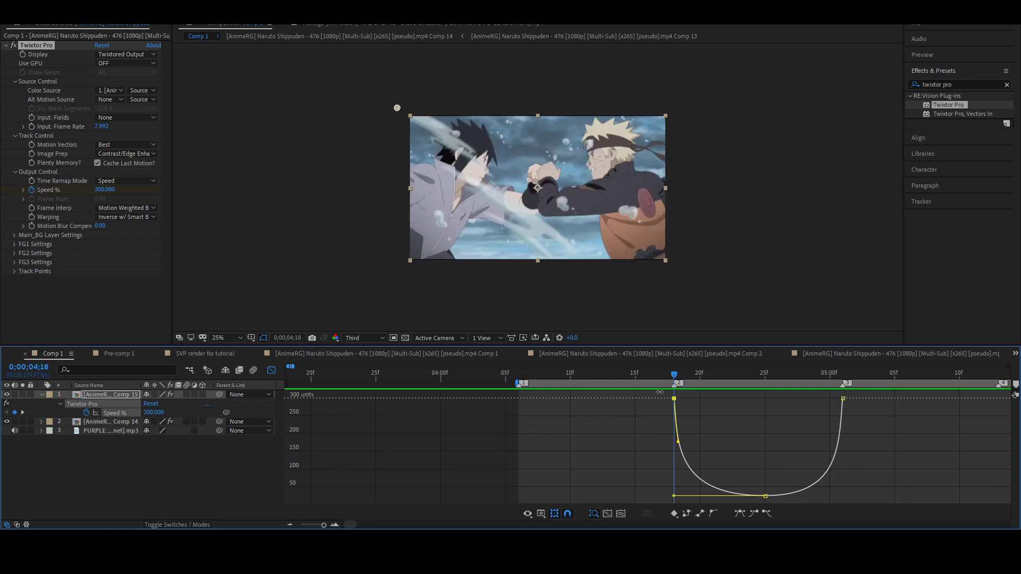
# - Set the Speed % keyframe at 0;00;04;18 to 750, steepen its outgoing handle and preview the ramp
pyautogui.click(153, 413)
pyautogui.write('750')
pyautogui.press('Return')
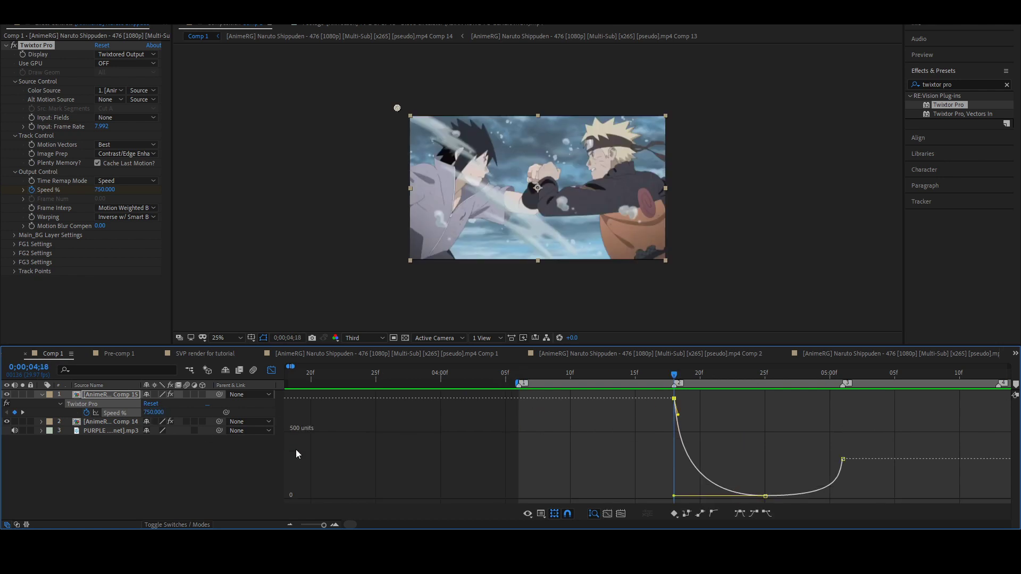
pyautogui.moveTo(678, 414); pyautogui.dragTo(618, 464)
pyautogui.press('space')
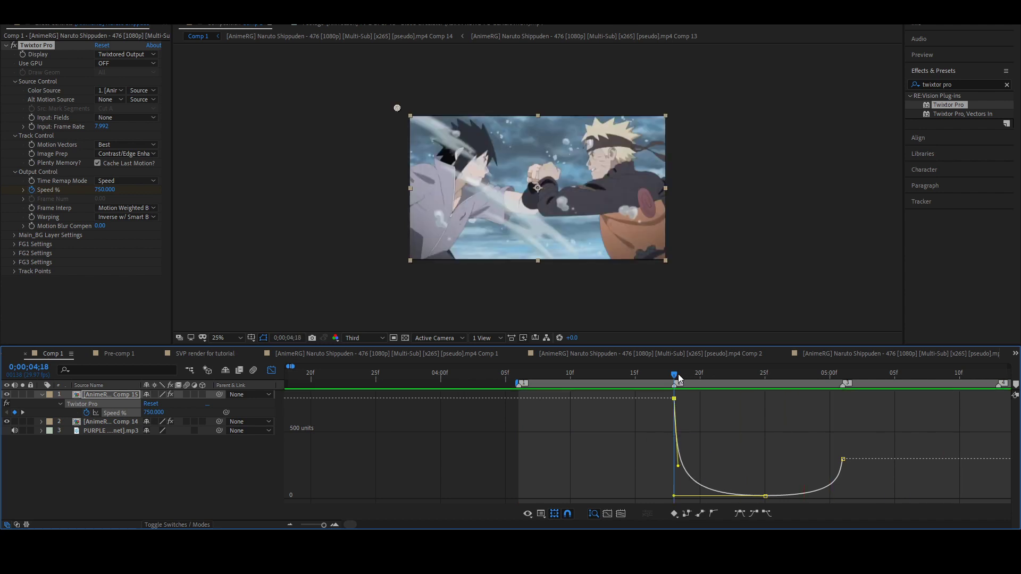
# - Set the Speed % keyframe at 0;00;05;01 to 750, steepen its incoming handle and preview from 0;00;04;18
pyautogui.moveTo(677, 373); pyautogui.dragTo(848, 385)
pyautogui.click(774, 442)
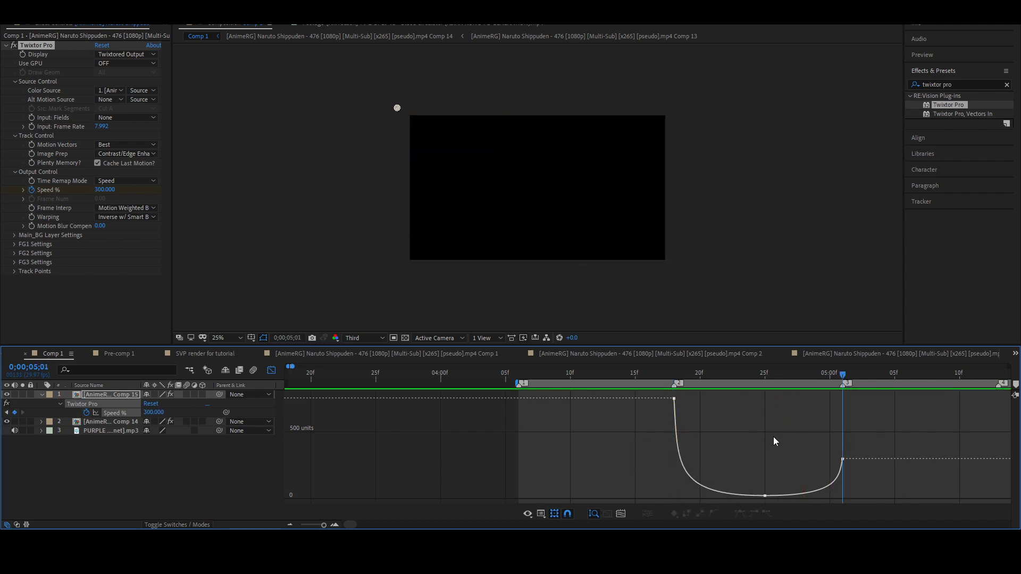
pyautogui.click(153, 412)
pyautogui.write('75')
pyautogui.press('Return')
pyautogui.click(153, 413)
pyautogui.write('750')
pyautogui.press('Return')
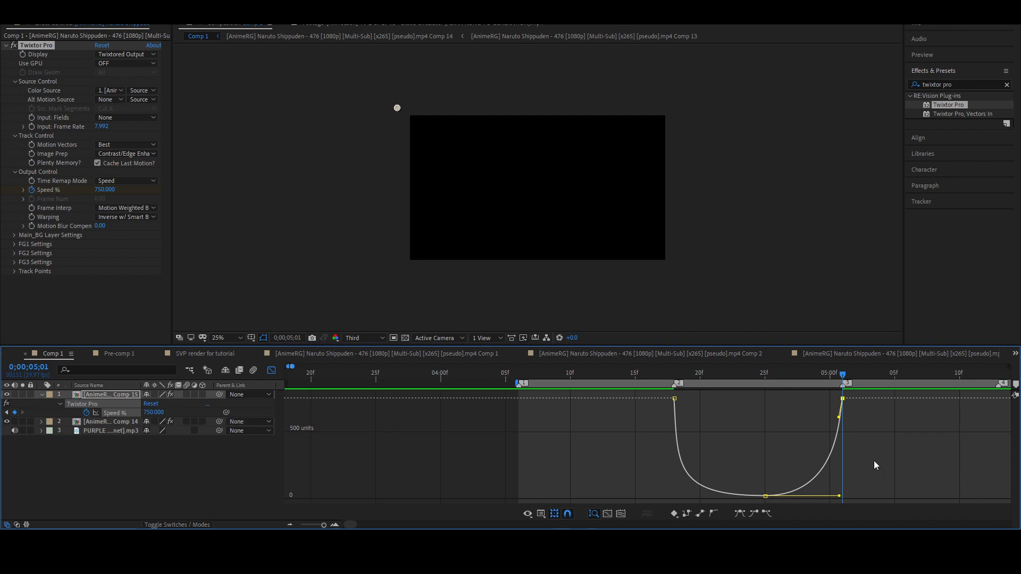
pyautogui.click(674, 376)
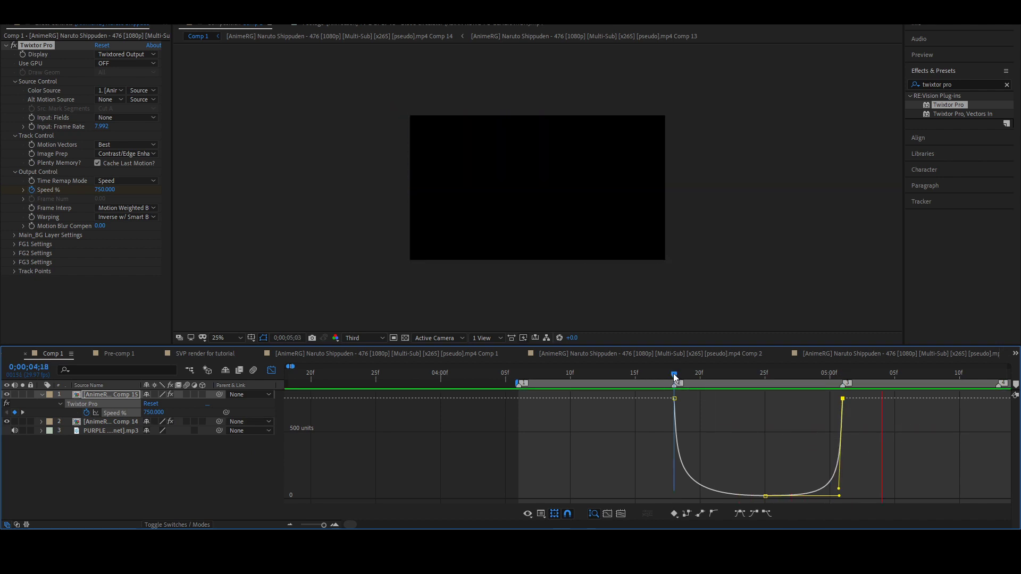
# - Return from the graph to the layer bars and collapse the Comp 15 layer's keyframes
pyautogui.moveTo(676, 374); pyautogui.dragTo(762, 377)
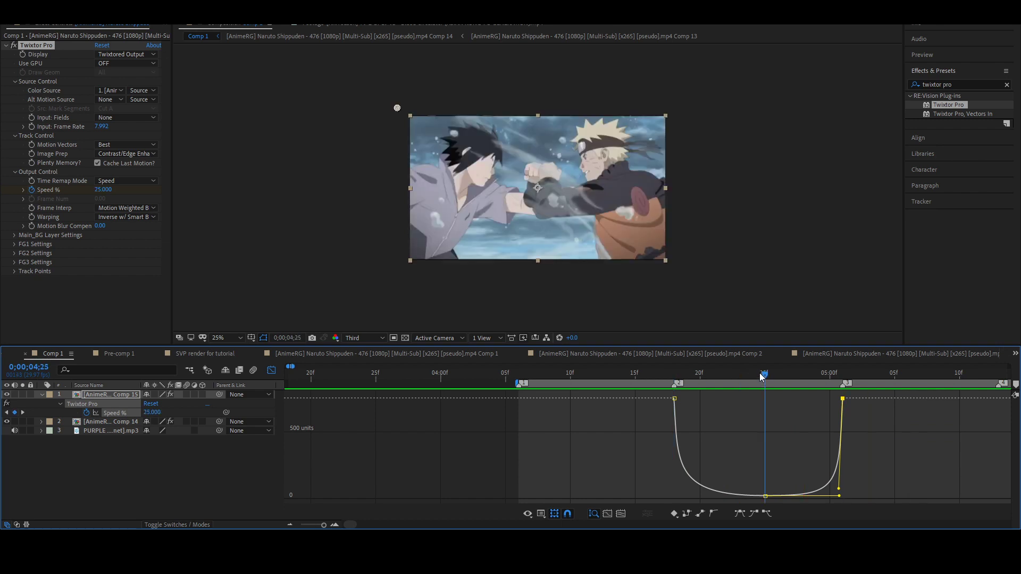
pyautogui.press('u')
pyautogui.click(271, 370)
pyautogui.scroll(-3, 617, 436)
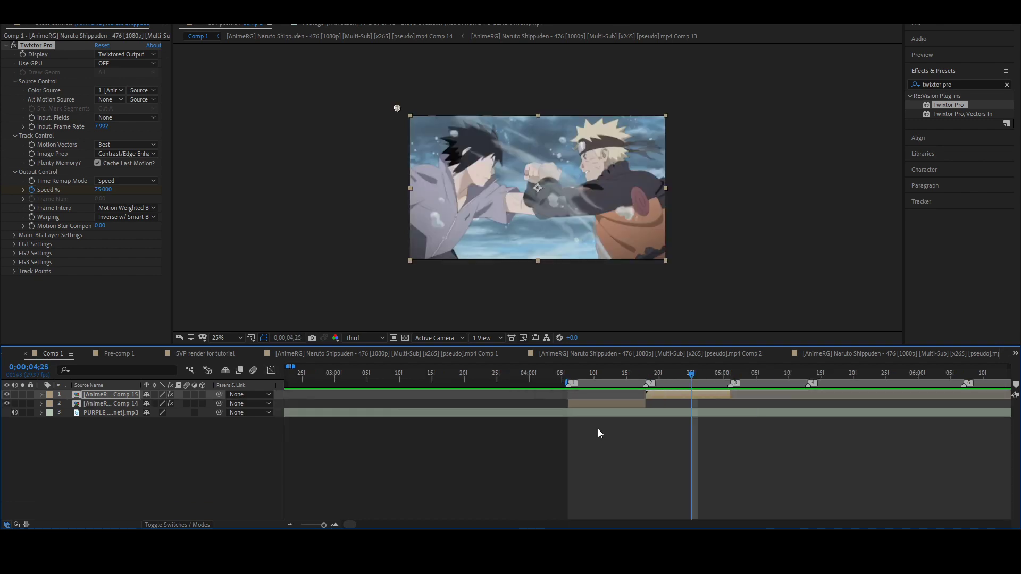
pyautogui.scroll(1, 573, 433)
pyautogui.scroll(2, 560, 429)
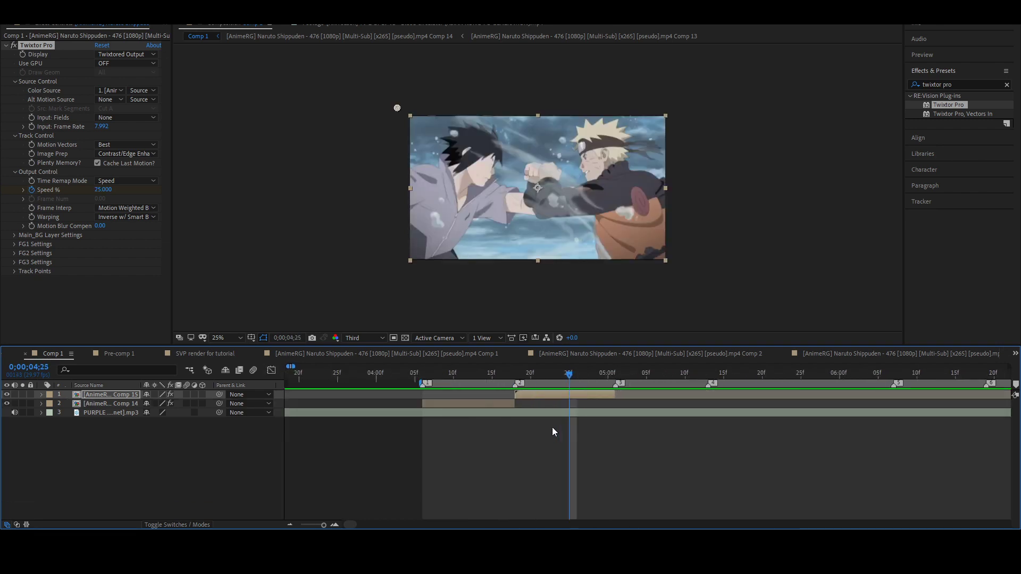
# - Preview the Comp 14 and Comp 15 clips in sequence from the first beat marker at 0;00;04;06
pyautogui.click(427, 375)
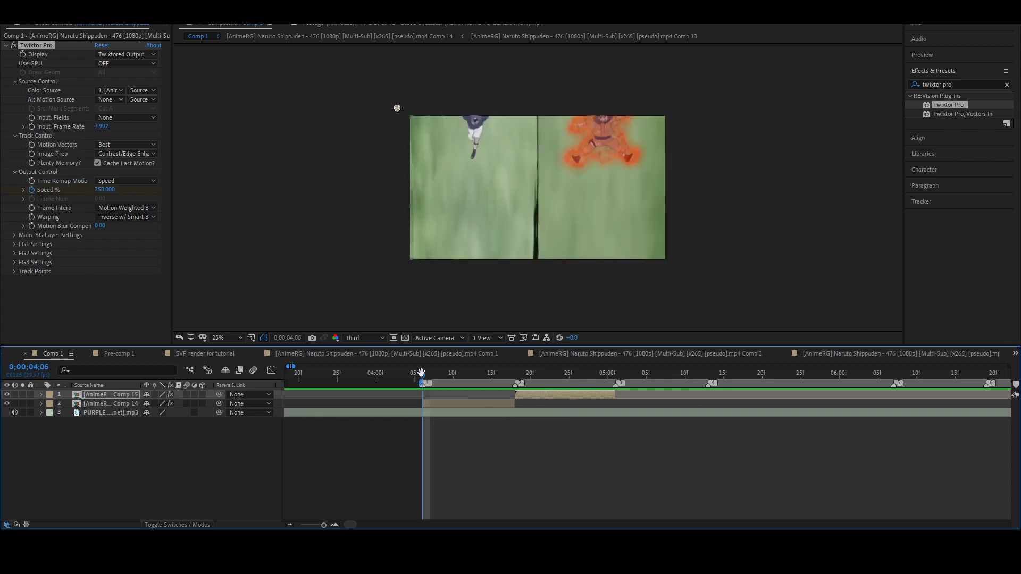
pyautogui.click(516, 373)
pyautogui.moveTo(516, 372)
pyautogui.mouseDown()
pyautogui.moveTo(478, 382)
pyautogui.moveTo(514, 393)
pyautogui.moveTo(422, 394)
pyautogui.mouseUp()
pyautogui.press('space')
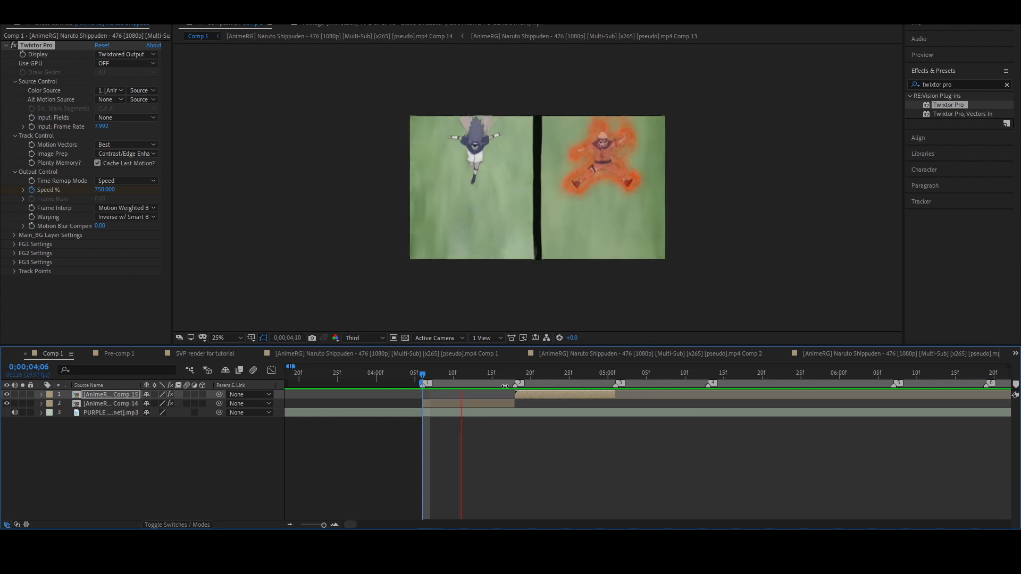
pyautogui.click(515, 377)
pyautogui.scroll(-2, 541, 433)
pyautogui.scroll(-2, 595, 431)
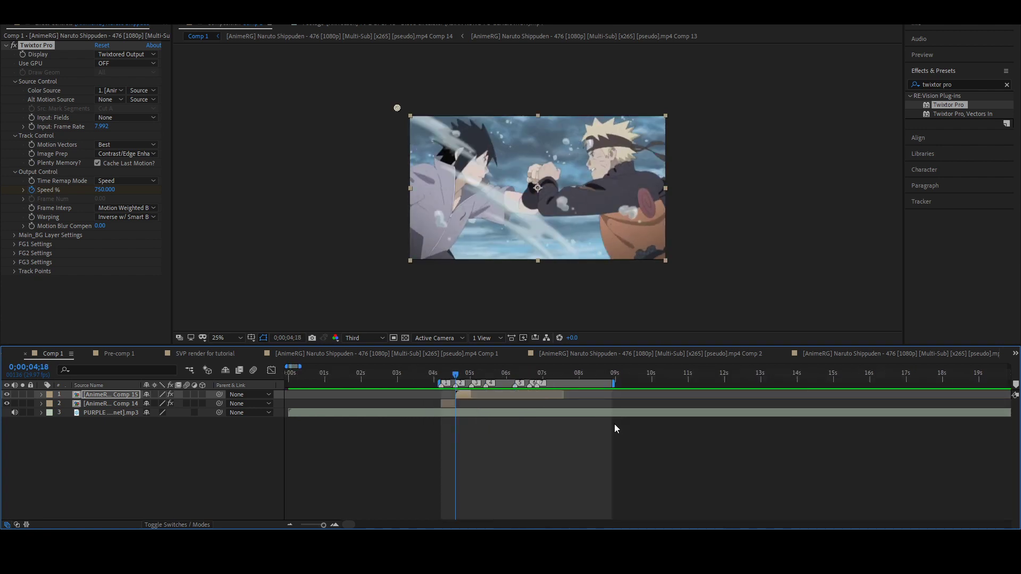
pyautogui.scroll(2, 461, 451)
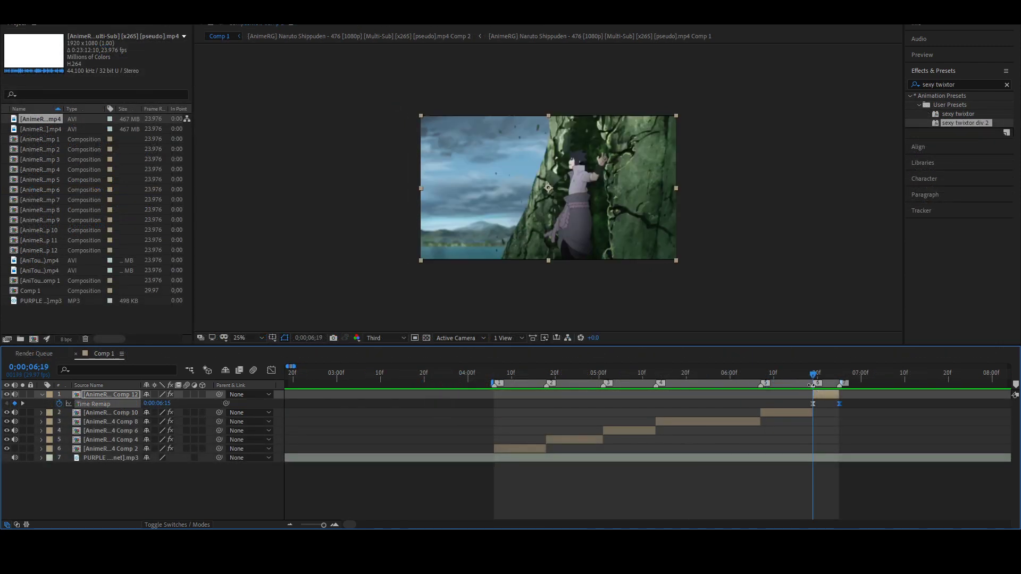
# - Collapse the Comp 12 layer's Time Remap property and preview the assembled six-clip edit from 0;00;04;06
pyautogui.press('u')
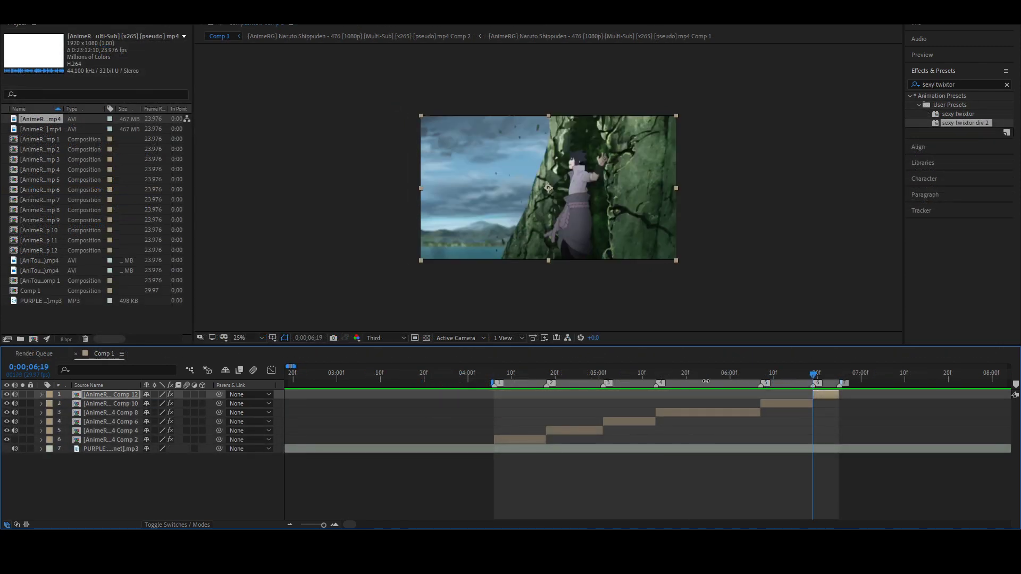
pyautogui.click(494, 374)
pyautogui.press('space')
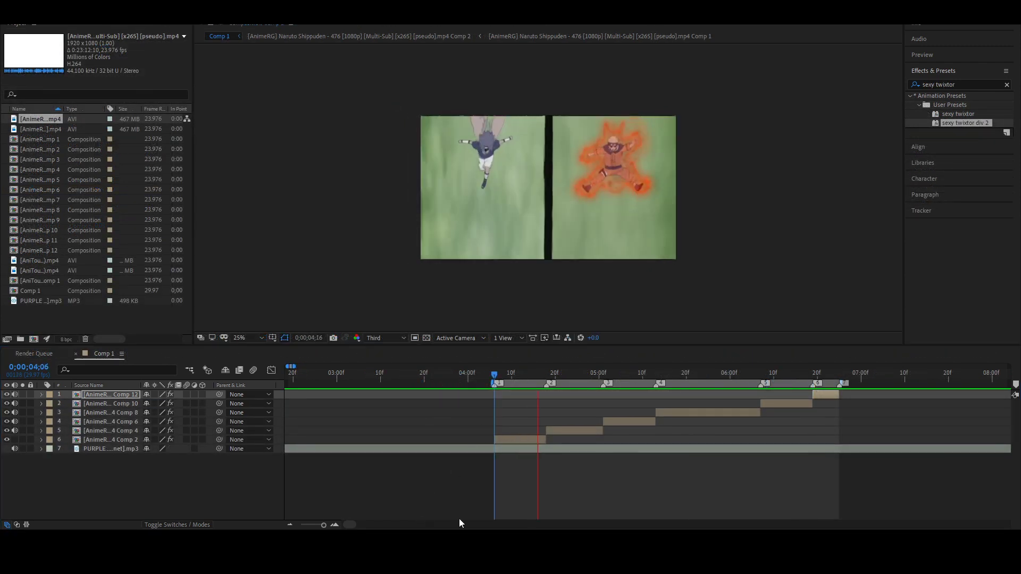